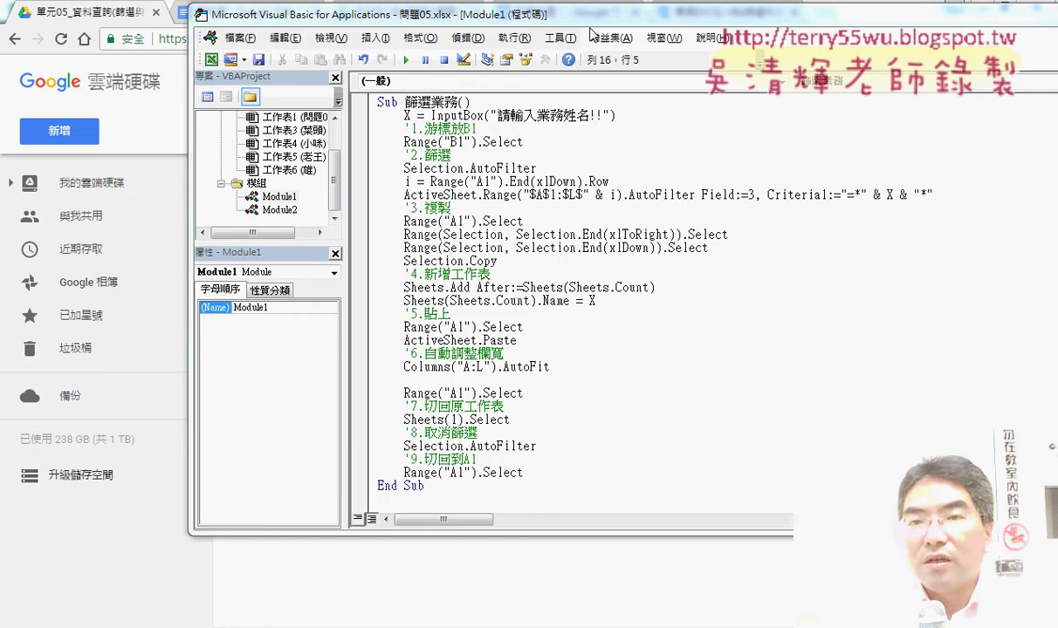
Step: Highlight the new-sheet naming line, the AutoFilter wildcard criteria and the row variable i in the macro
left_click_drag(596, 300, 403, 301)
left_click_drag(591, 22, 484, 50)
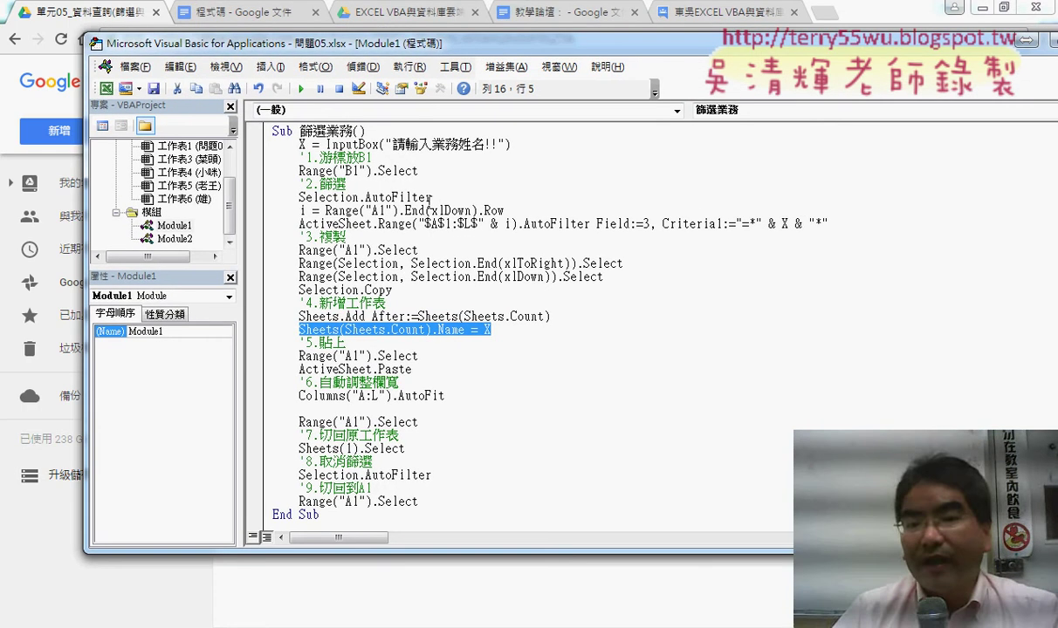
left_click(457, 209)
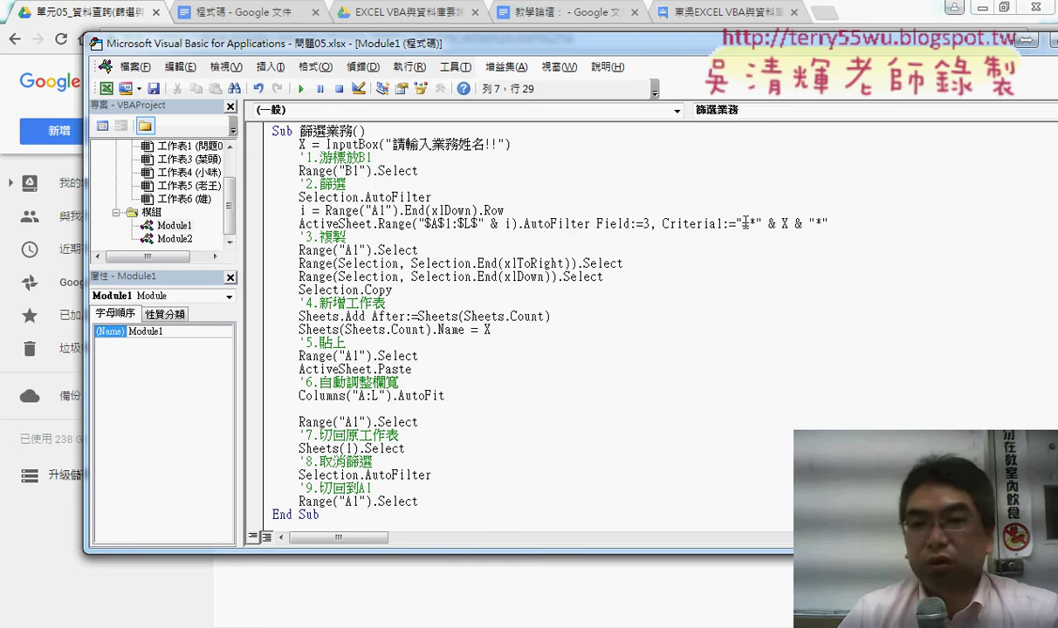
left_click_drag(738, 223, 833, 223)
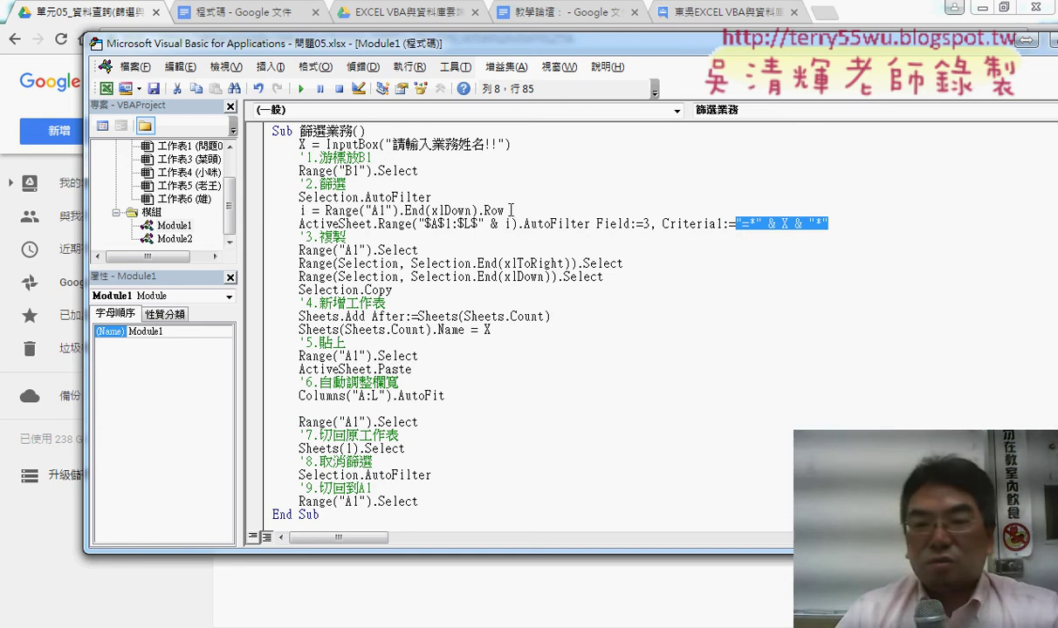
left_click_drag(504, 210, 313, 211)
key("shift+Right")
key("shift+Right")
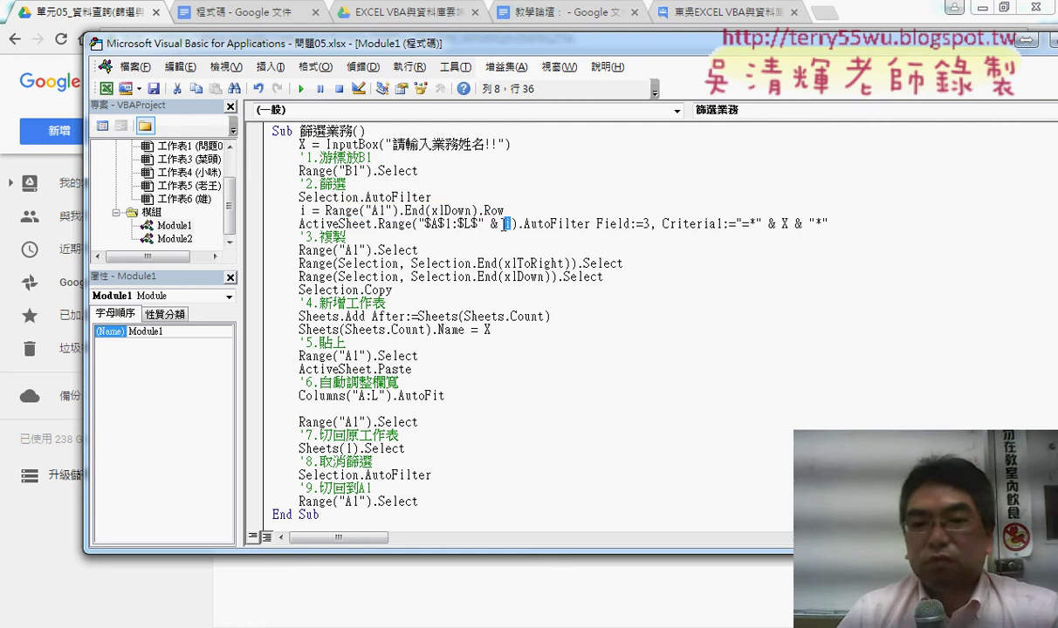
double_click(507, 223)
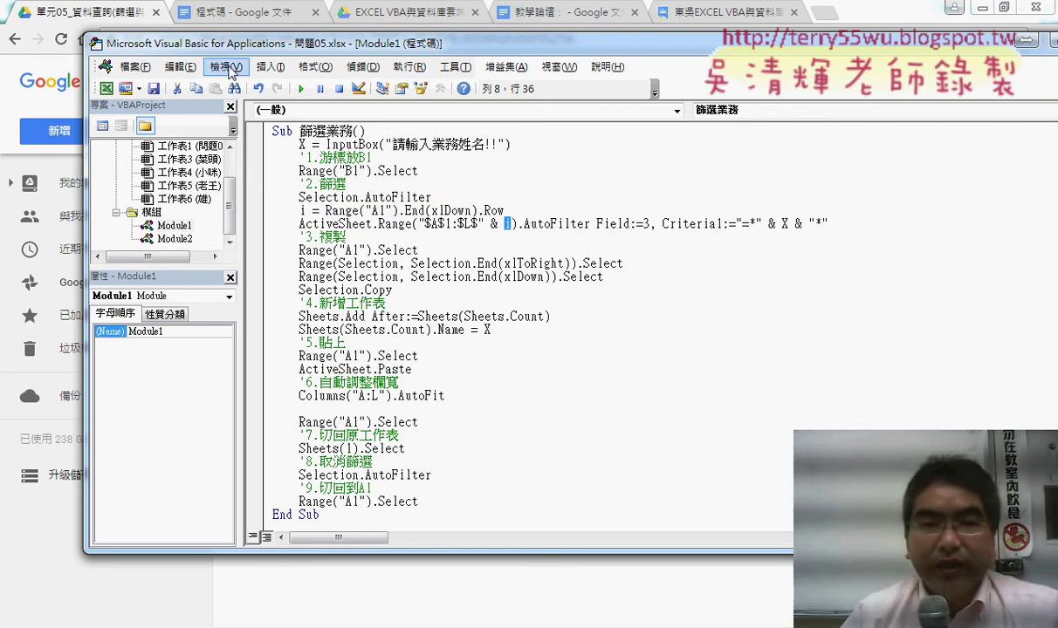
Step: Scroll the Google Docs 程式碼 notes up to the 三種防呆判斷 section
left_click(208, 9)
scroll(330, 279, "up", 2)
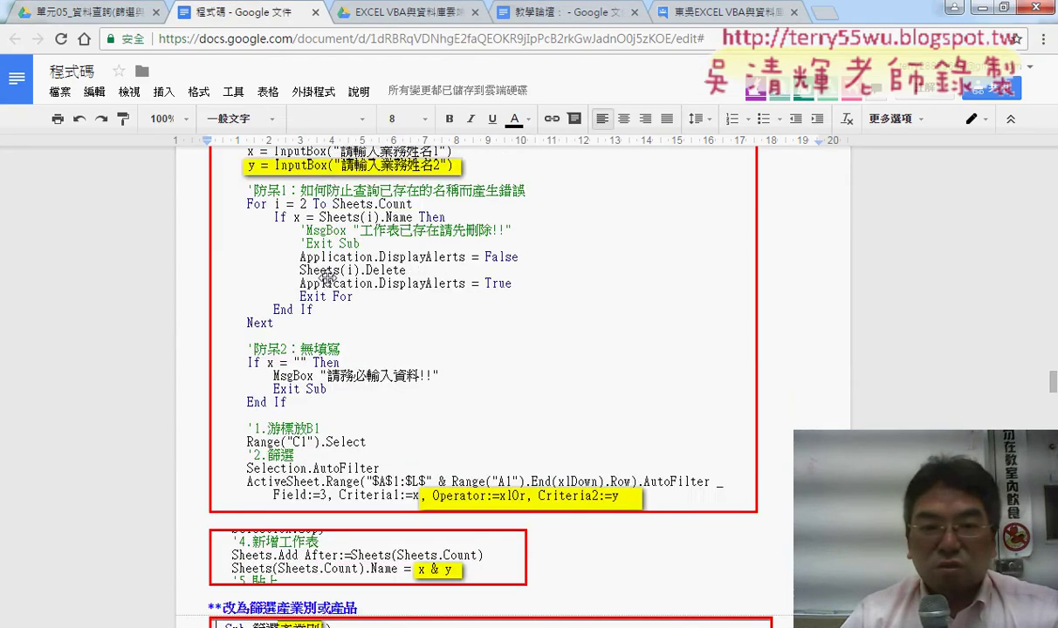
scroll(330, 279, "up", 2)
scroll(330, 279, "up", 3)
scroll(330, 280, "up", 1)
scroll(329, 280, "up", 2)
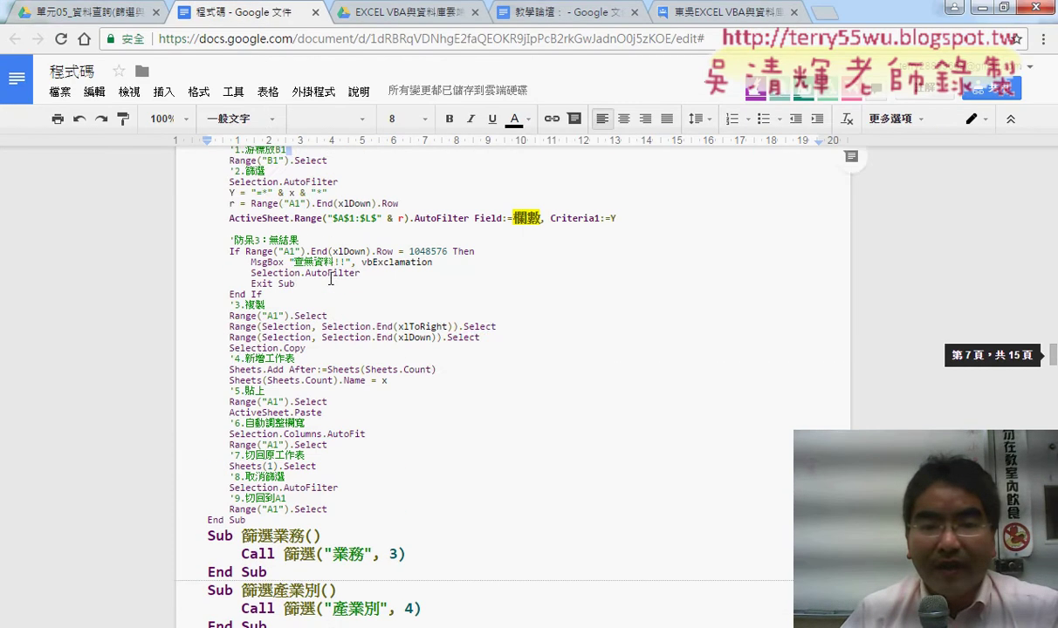
scroll(332, 280, "up", 3)
scroll(335, 279, "up", 3)
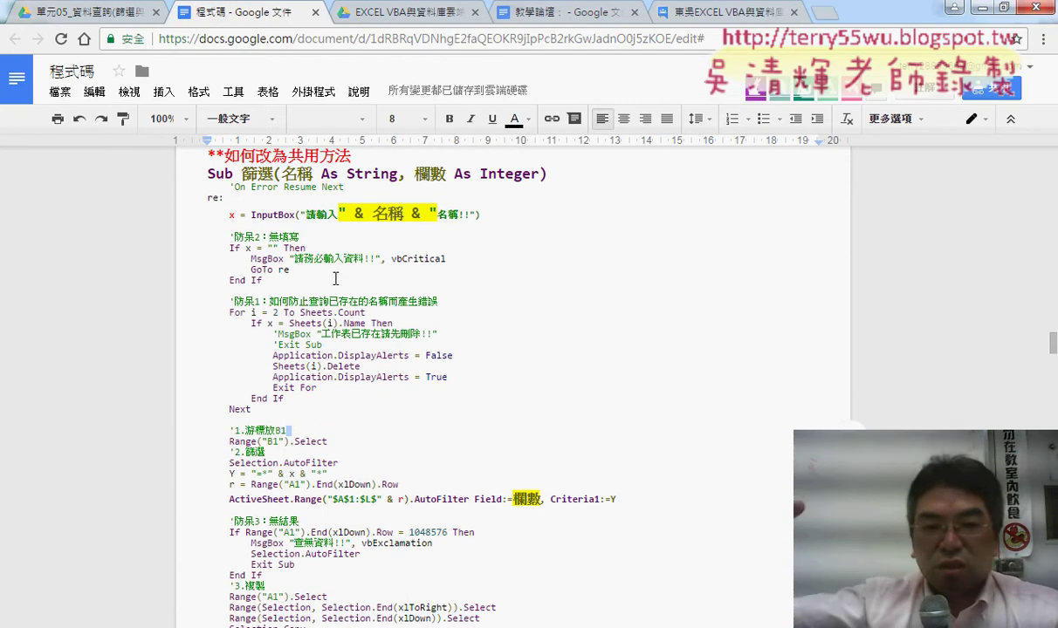
scroll(335, 279, "up", 3)
scroll(335, 278, "up", 3)
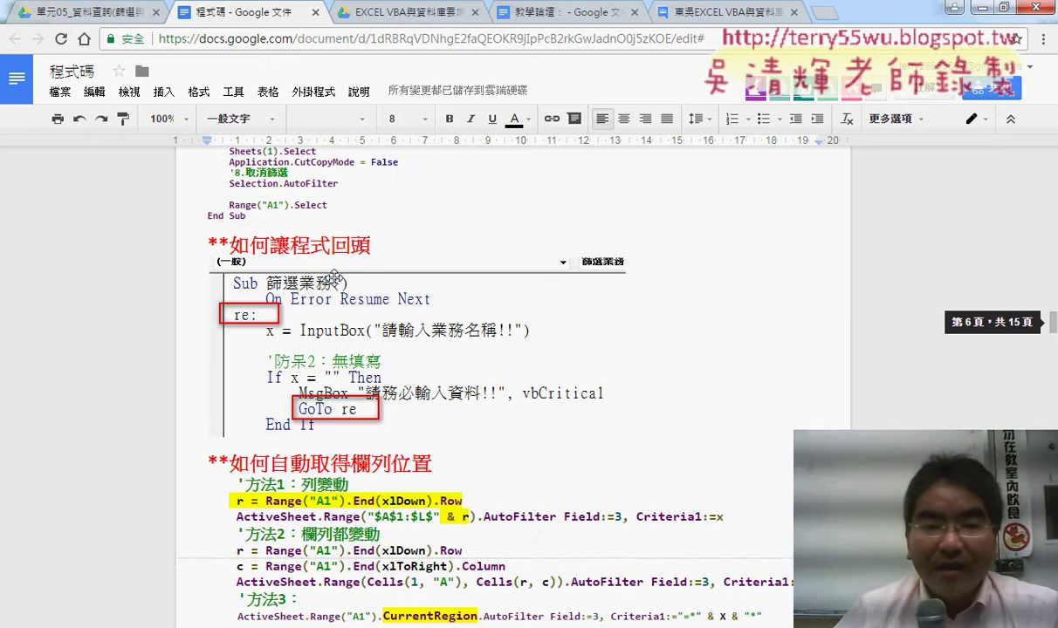
scroll(335, 278, "up", 1)
scroll(335, 279, "up", 3)
scroll(335, 278, "up", 3)
scroll(335, 278, "up", 3)
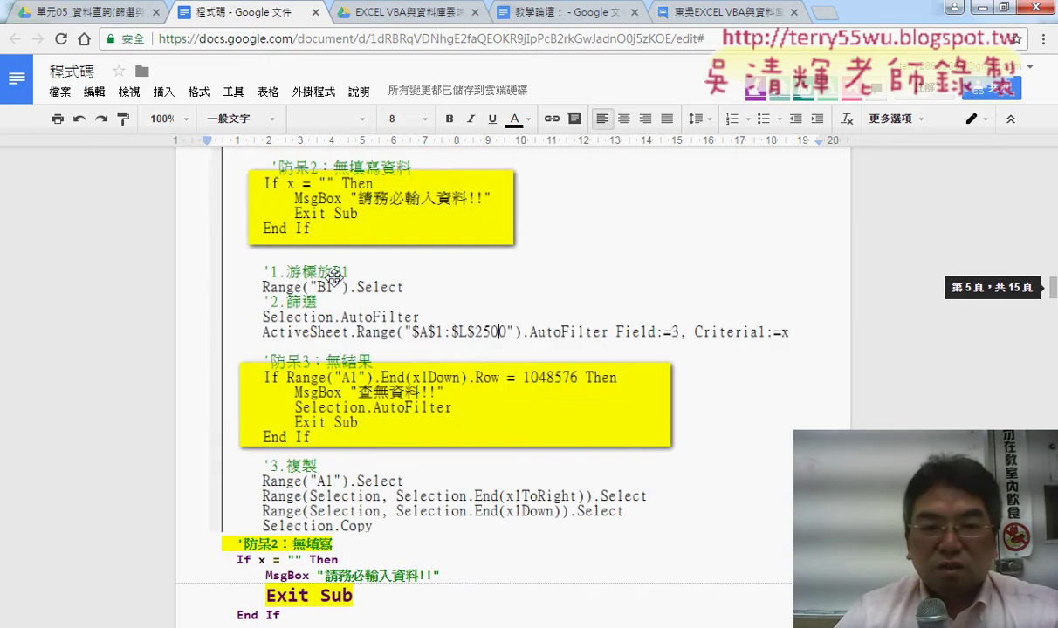
scroll(335, 279, "up", 3)
scroll(336, 278, "up", 3)
scroll(335, 278, "down", 1)
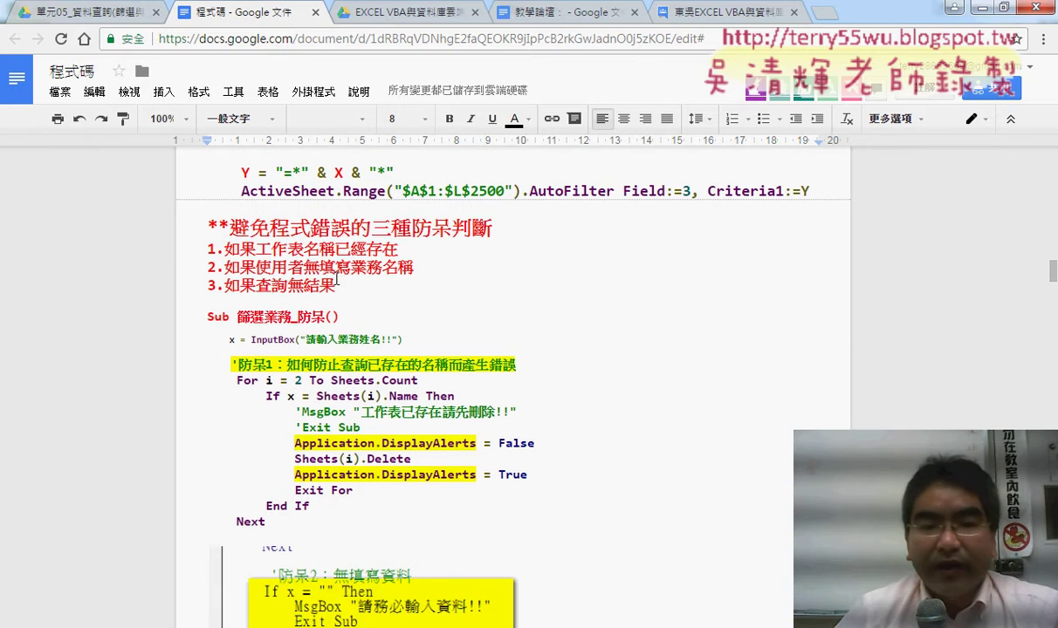
Step: Highlight the first guard check, for an already-existing sheet name, under 三種防呆判斷
left_click(304, 235)
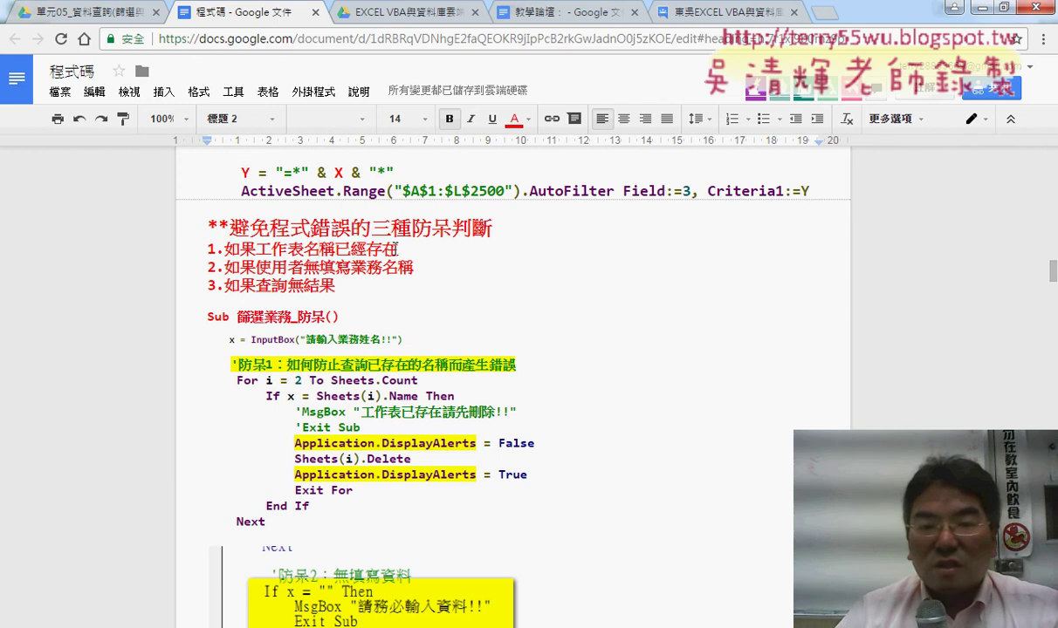
left_click_drag(398, 249, 200, 249)
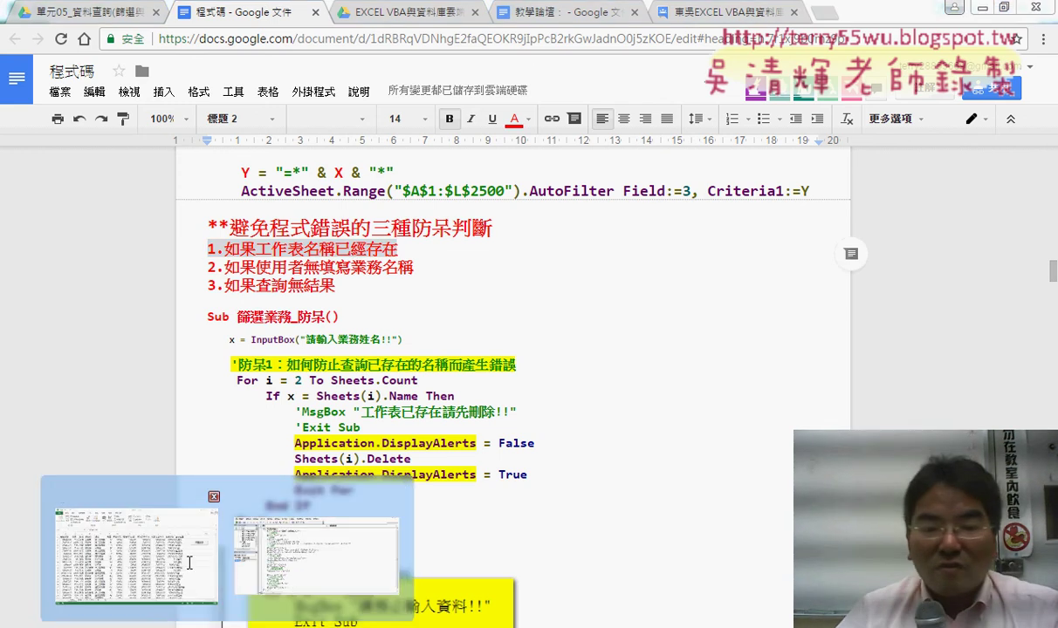
left_click(127, 498)
Step: Run the 篩選業務 button's macro and enter 菜頭 as the salesperson name
left_click(936, 231)
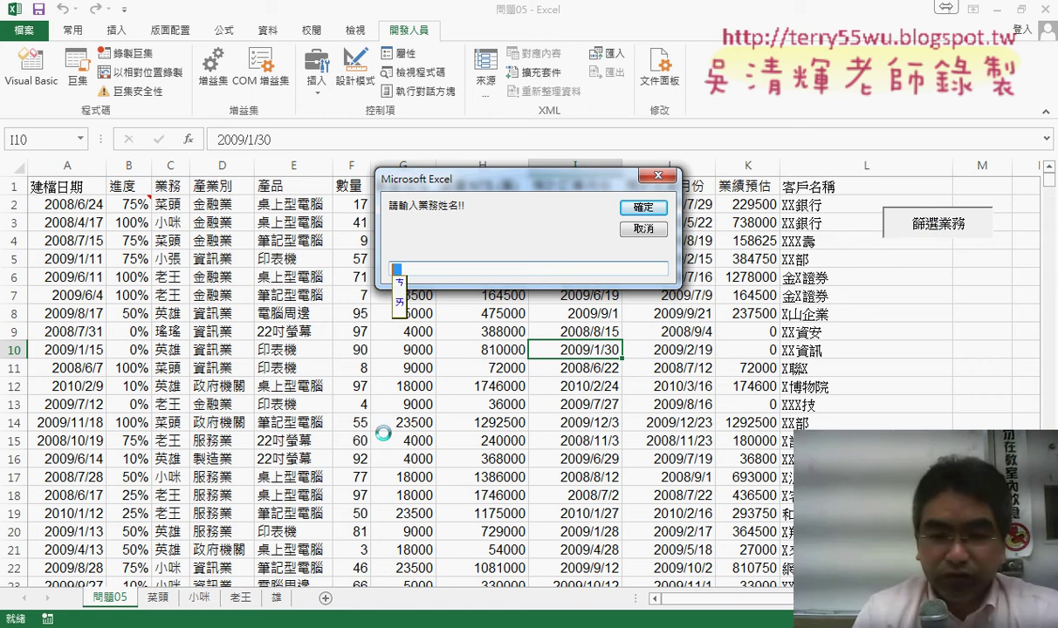
type("菜")
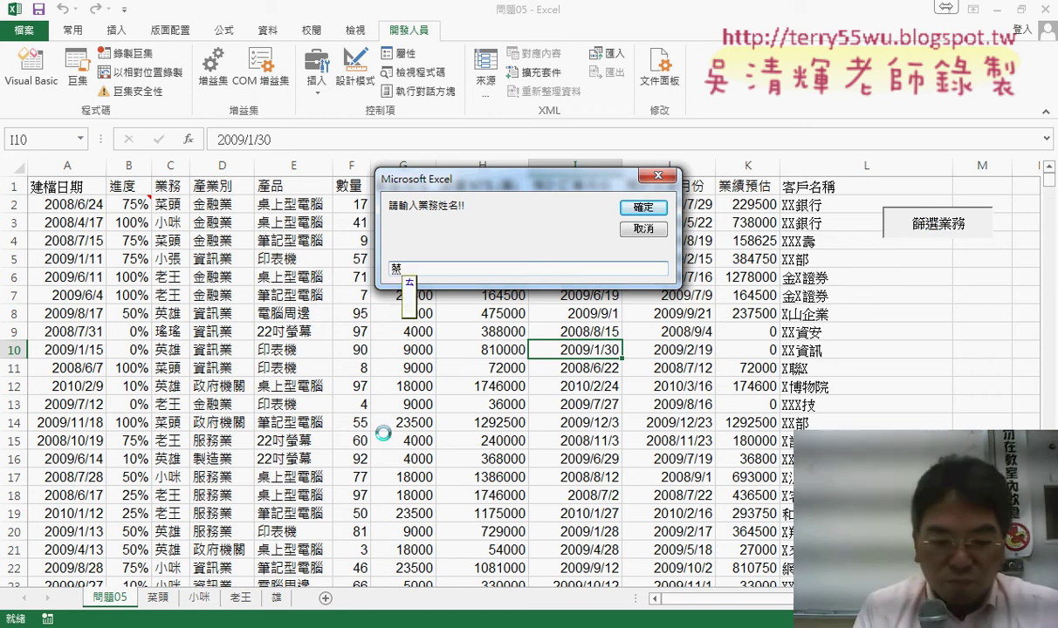
type("頭")
key("Left")
key("BackSpace")
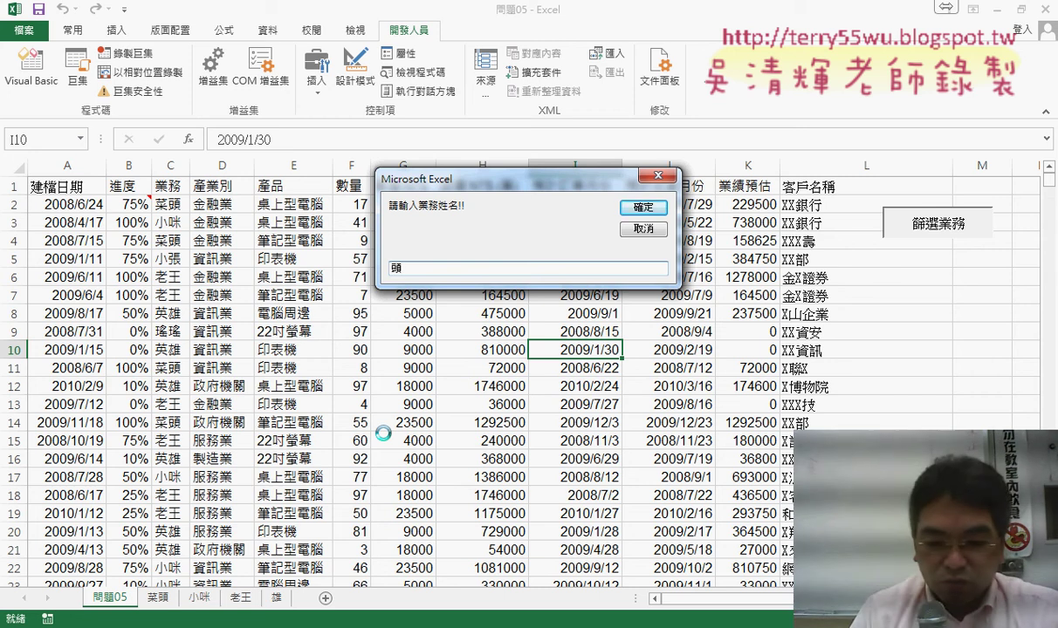
key("BackSpace")
type("菜")
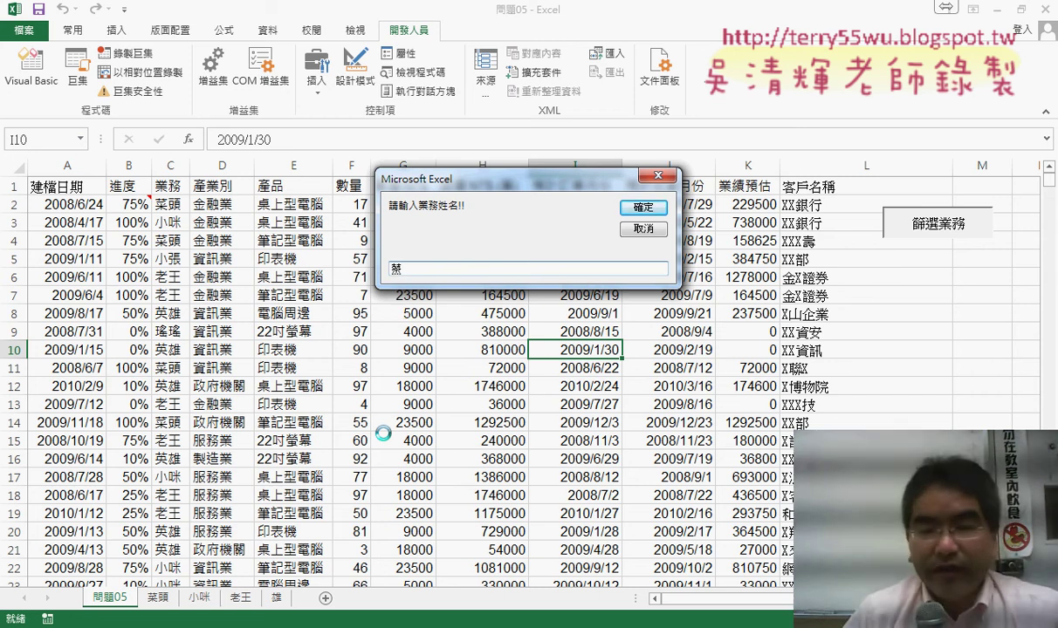
key("Down")
key("Return")
type("頭")
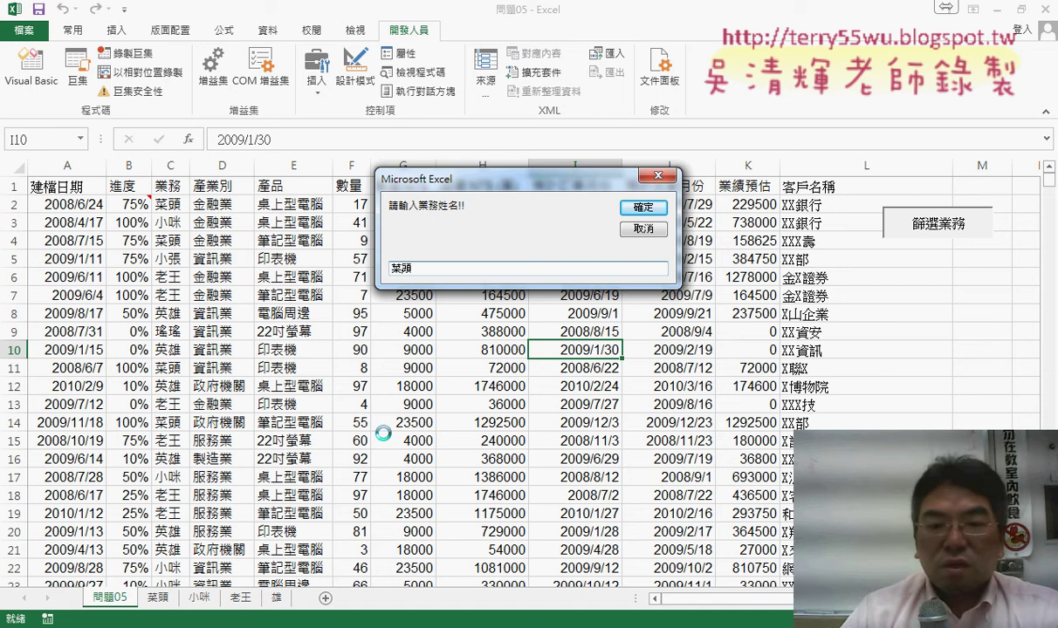
key("Return")
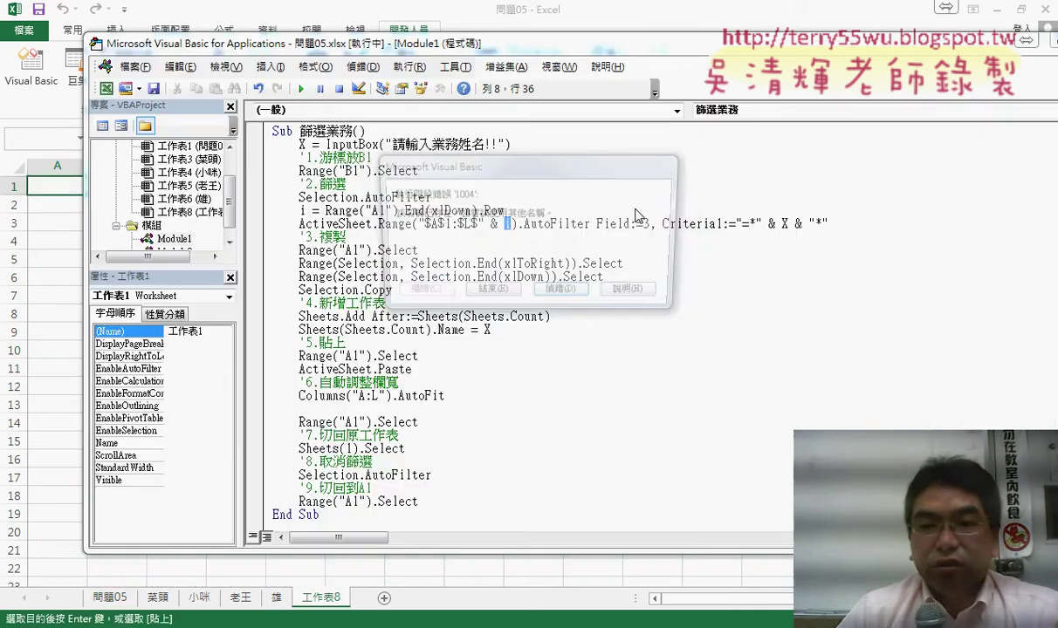
Step: Move the error 1004 dialog aside and annotate the Name = X line, End/Debug buttons and name-exists message
left_click_drag(573, 174, 748, 148)
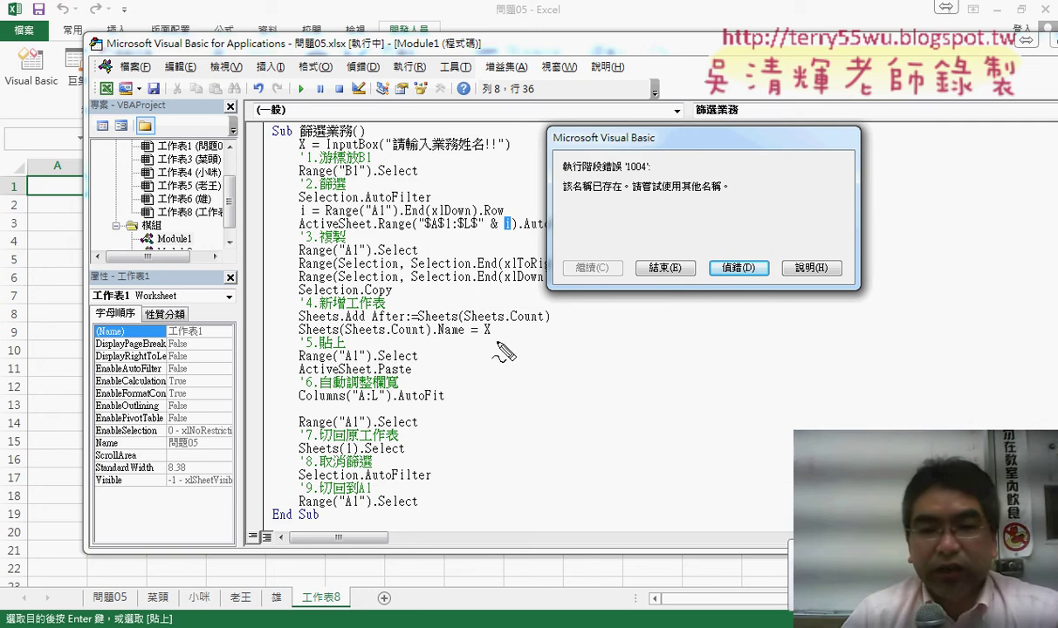
left_click_drag(504, 352, 495, 356)
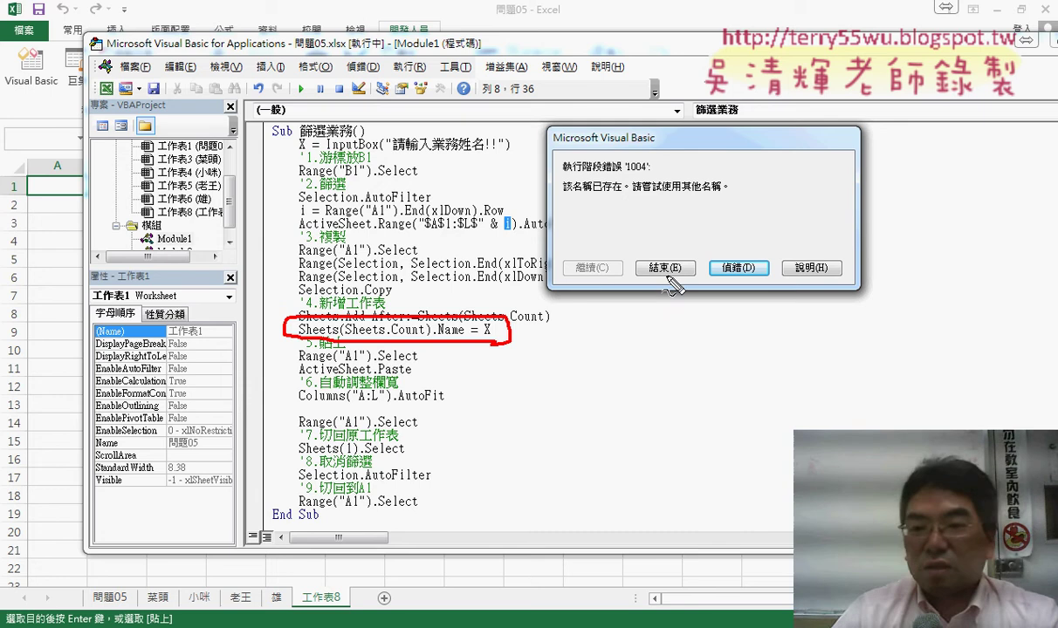
mouse_move(646, 272)
left_mouse_down()
mouse_move(701, 260)
mouse_move(650, 262)
left_mouse_up()
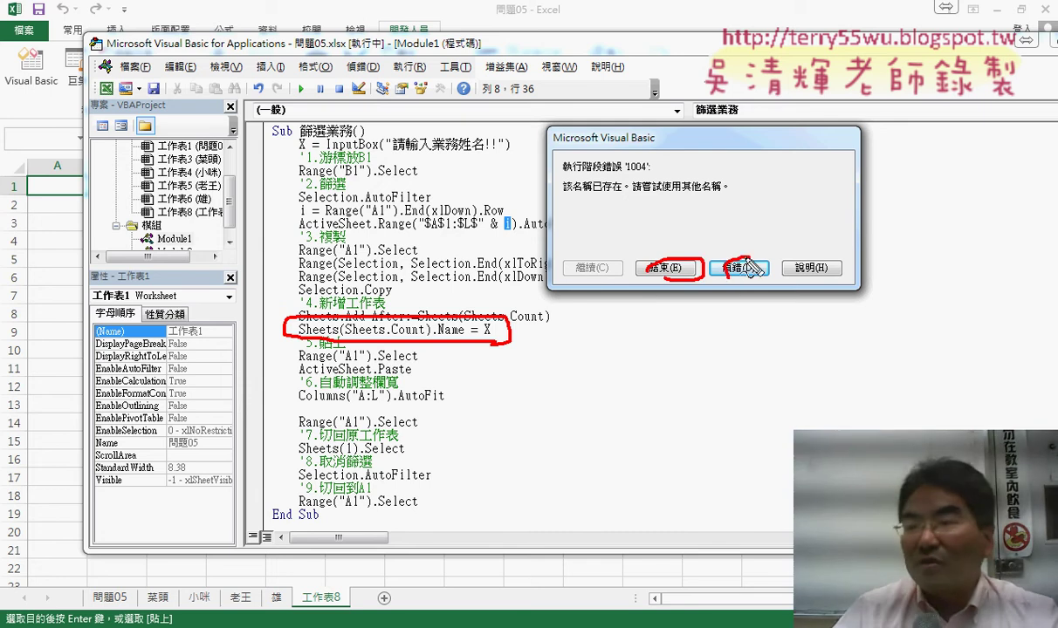
left_click_drag(718, 277, 743, 283)
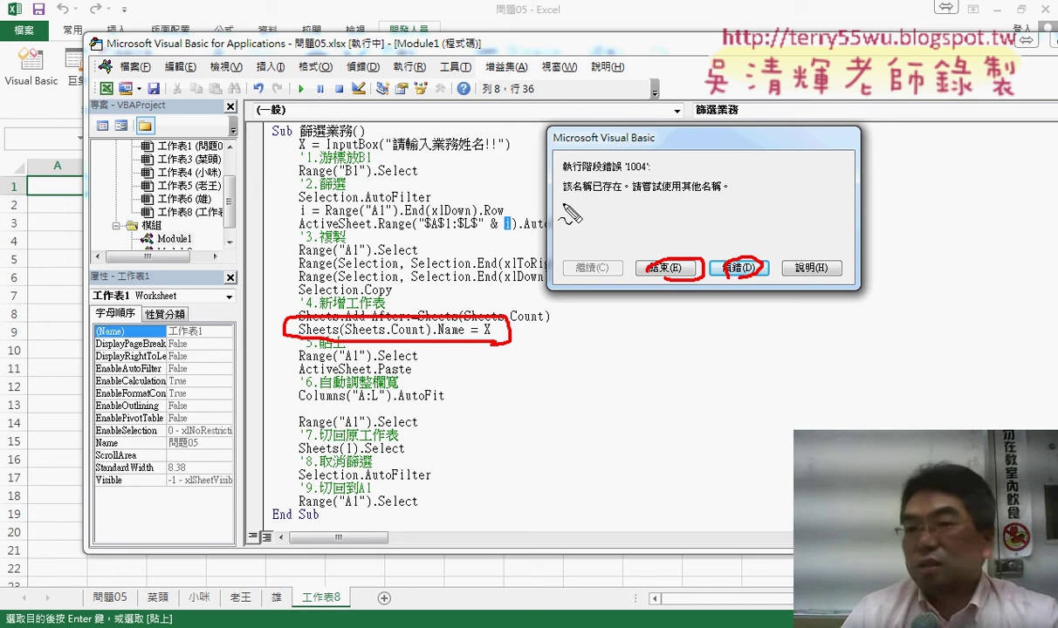
left_click_drag(563, 199, 703, 197)
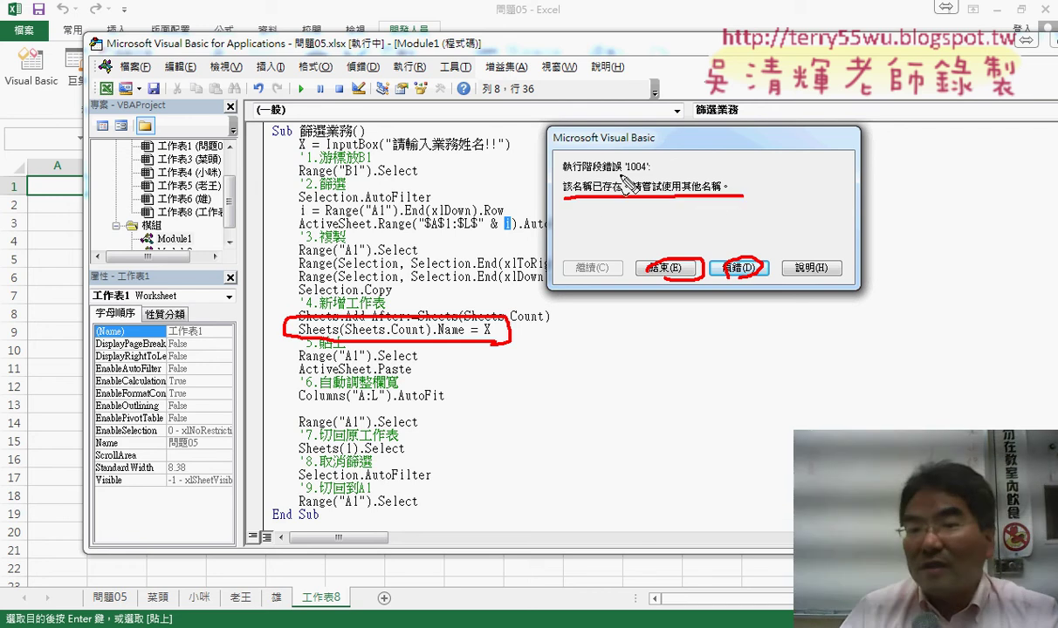
left_click_drag(622, 176, 651, 174)
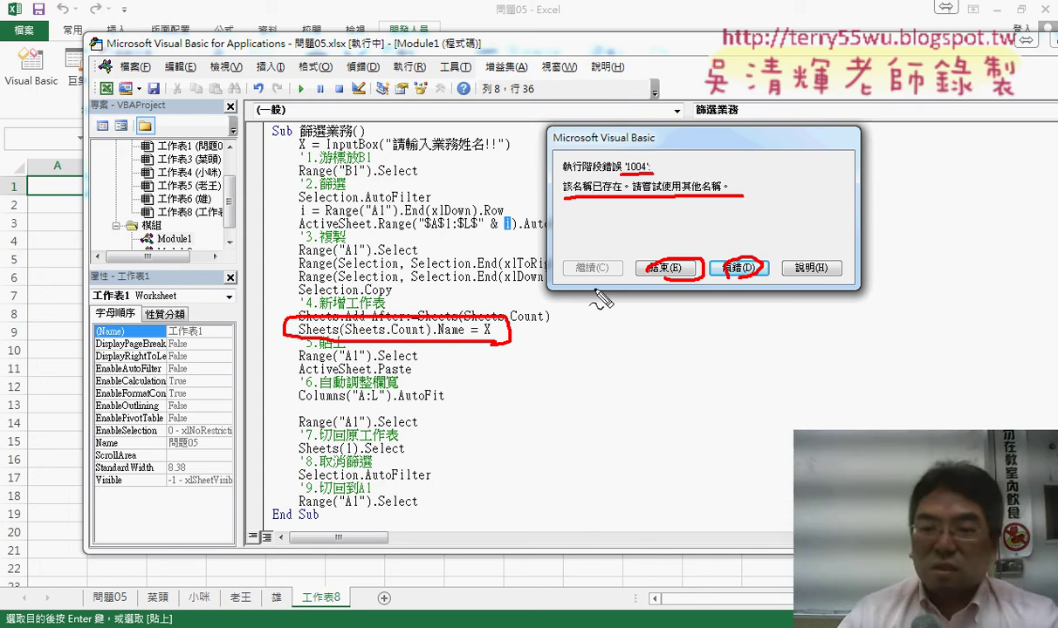
key("Escape")
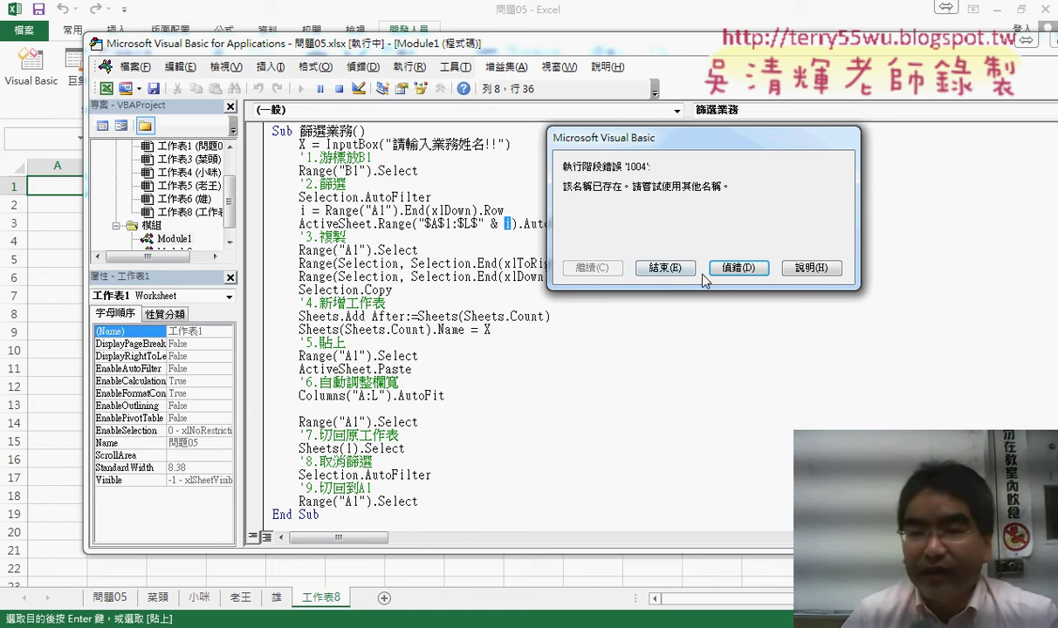
left_click(709, 267)
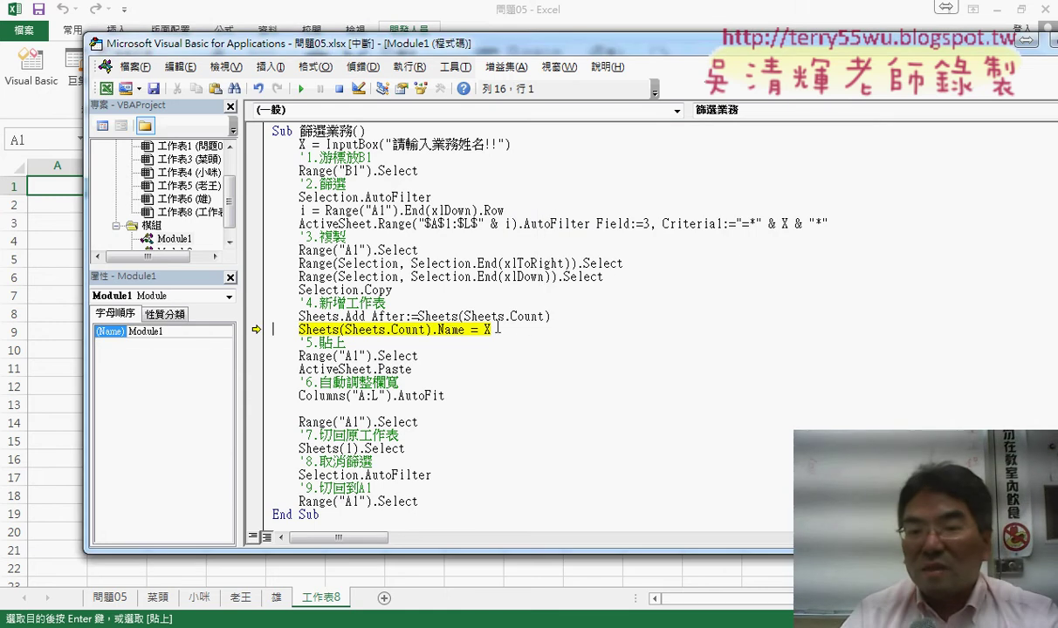
mouse_move(487, 330)
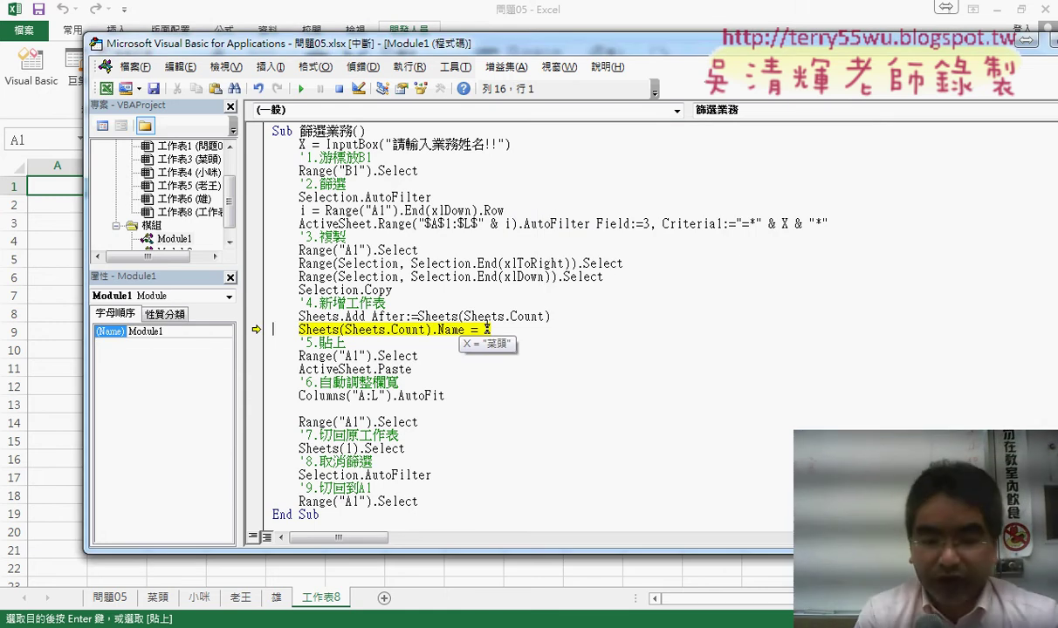
mouse_move(489, 307)
left_mouse_down()
mouse_move(478, 330)
mouse_move(493, 349)
left_mouse_up()
left_click_drag(159, 612, 175, 587)
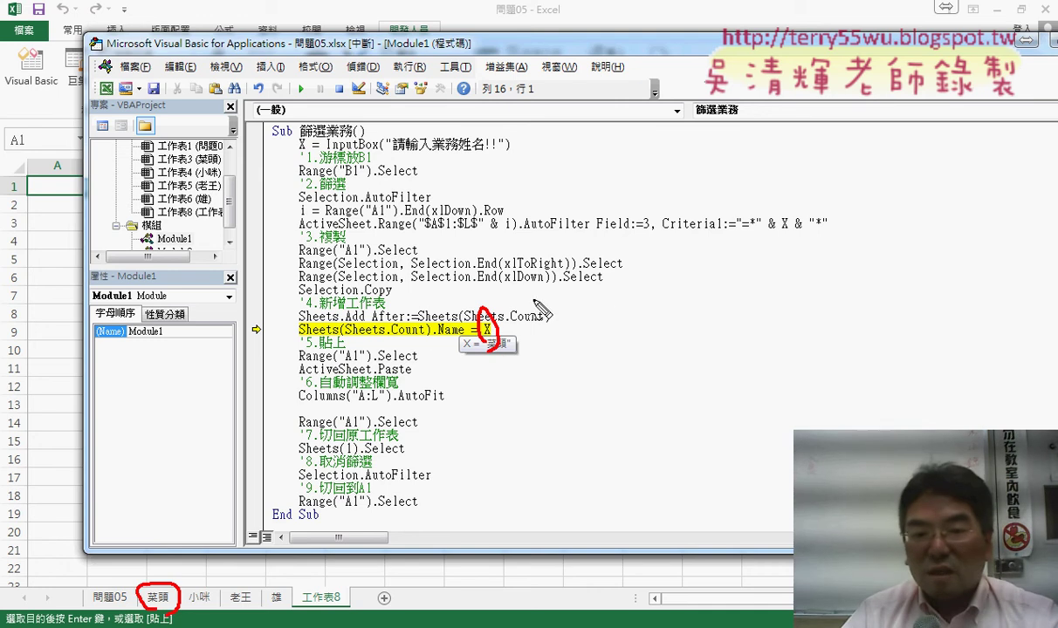
mouse_move(485, 283)
left_mouse_down()
mouse_move(422, 342)
mouse_move(447, 337)
left_mouse_up()
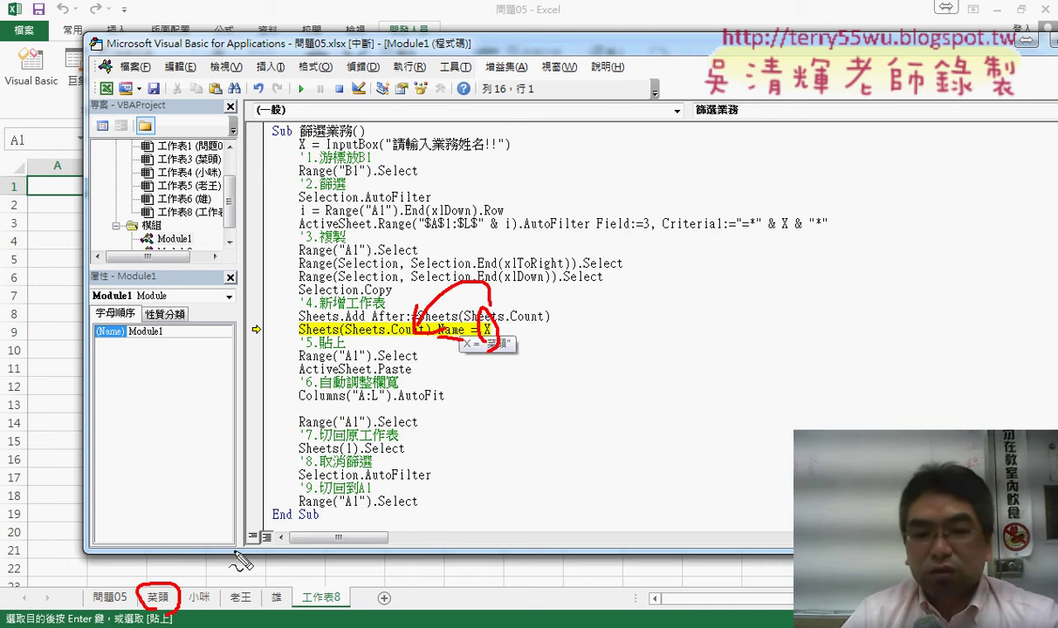
mouse_move(318, 578)
left_mouse_down()
mouse_move(293, 602)
mouse_move(325, 583)
left_mouse_up()
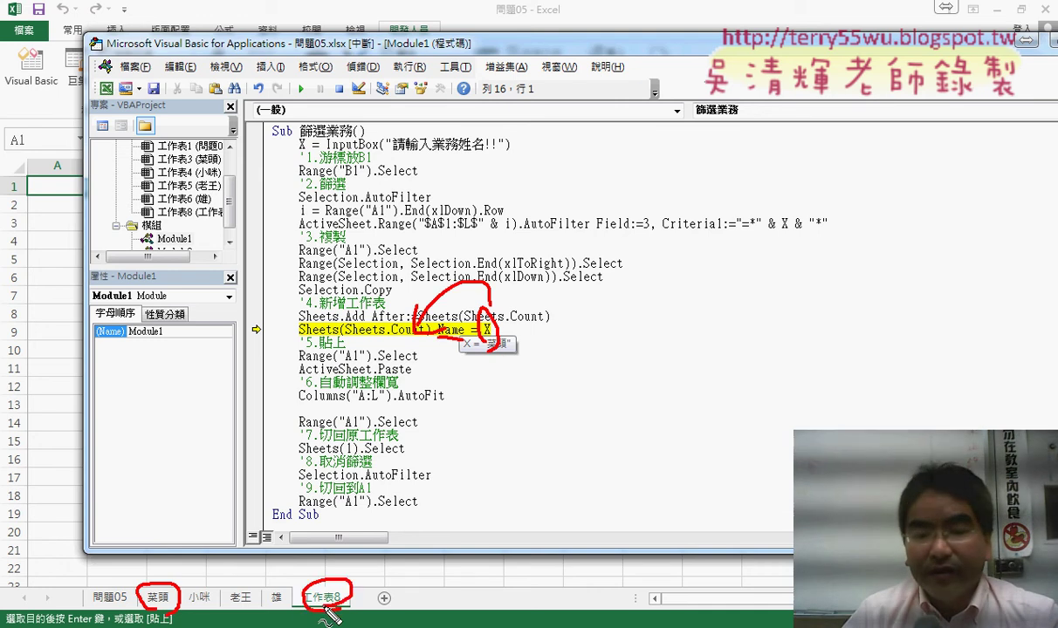
left_click_drag(301, 524, 324, 580)
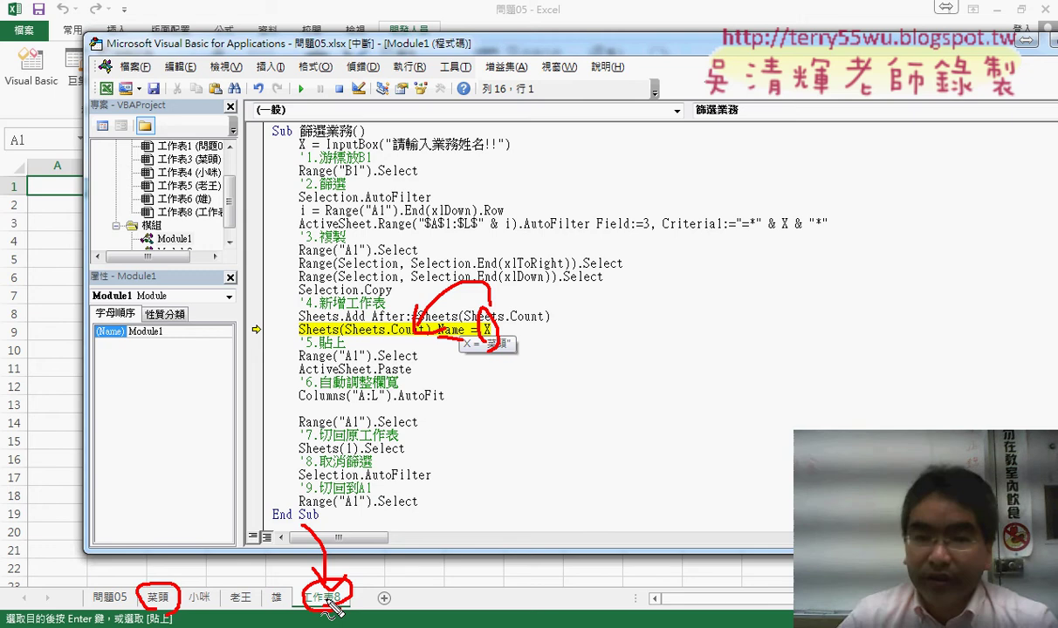
key("Escape")
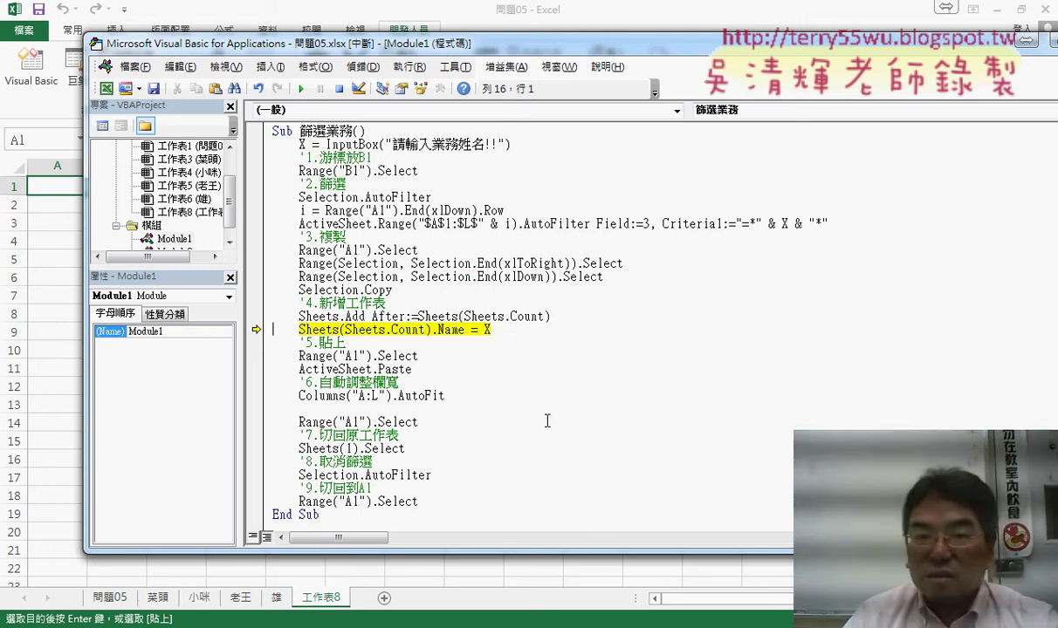
left_click(534, 149)
Step: Open blank lines below the X = InputBox statement for the new guard code
key("Return")
key("Return")
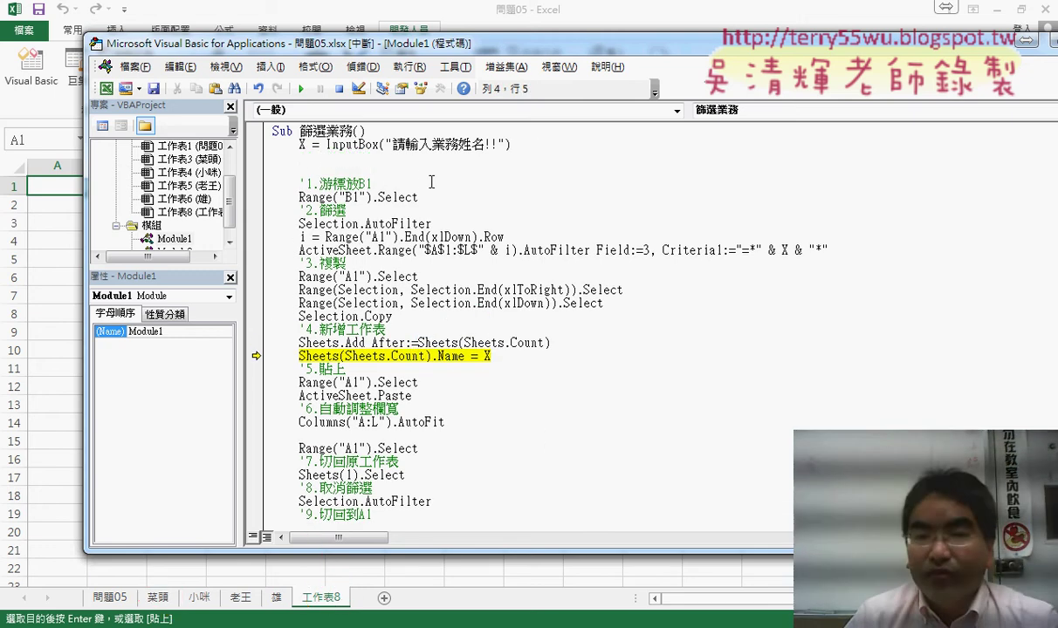
left_click(323, 159)
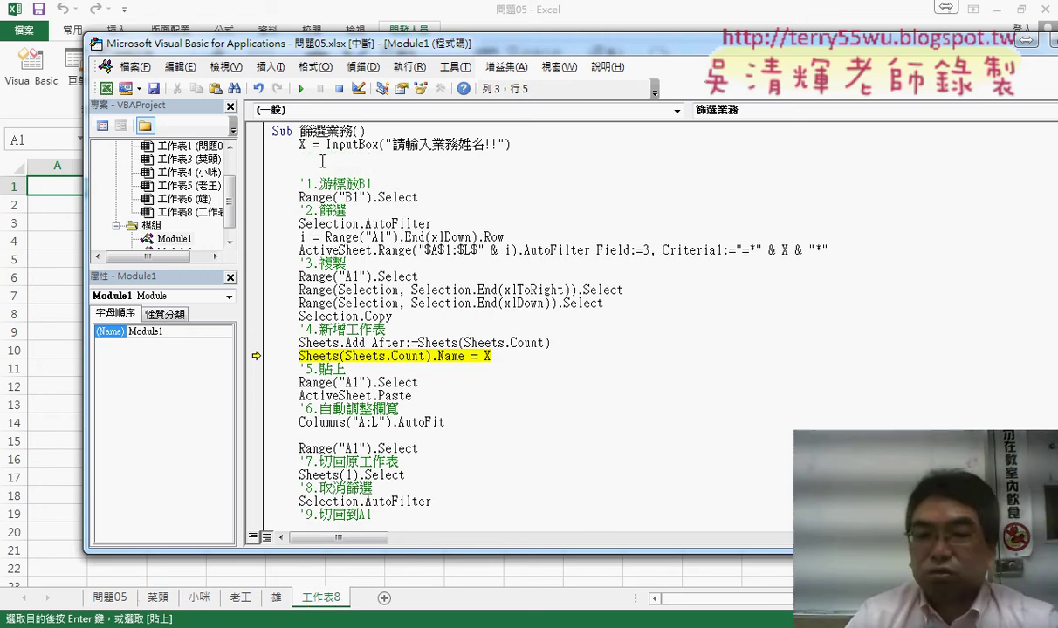
left_click(504, 358)
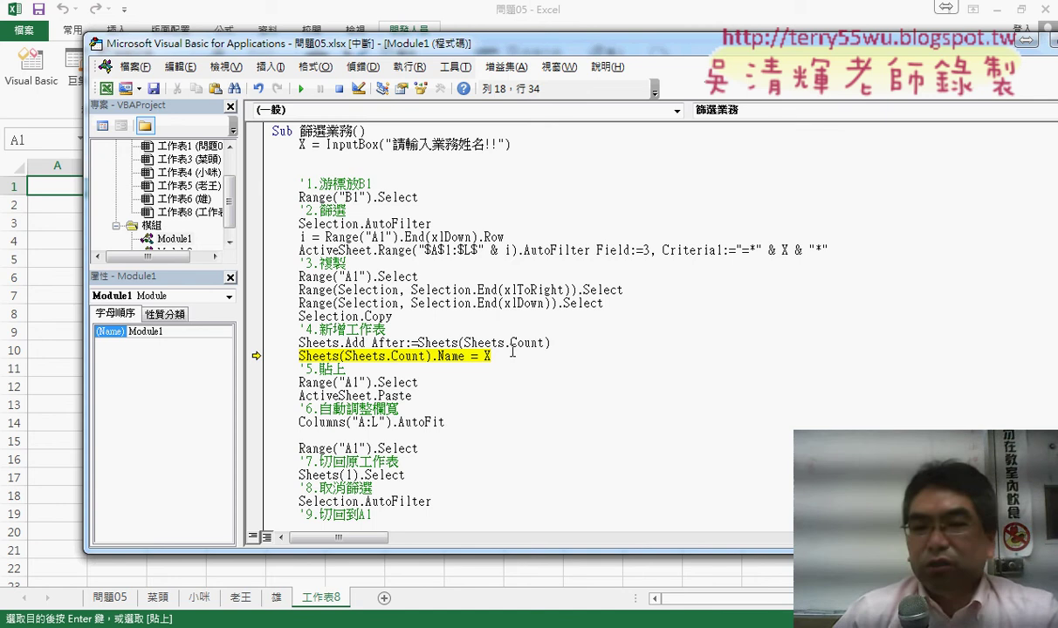
Step: Write an empty For i = 2 To Sheets.Count … Next loop below the InputBox line
left_click(356, 168)
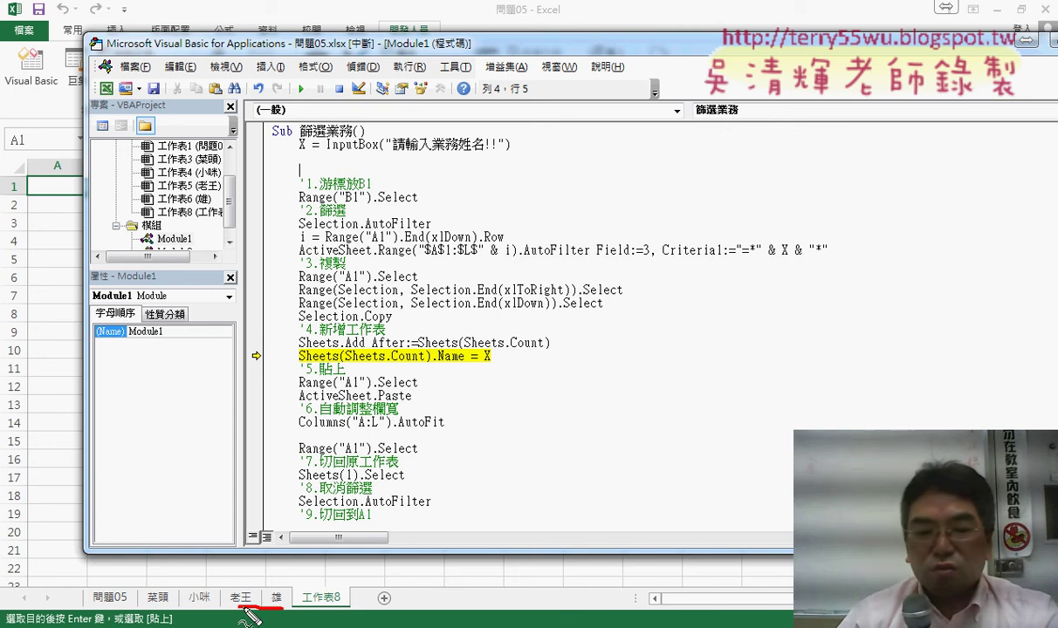
left_click_drag(249, 617, 284, 619)
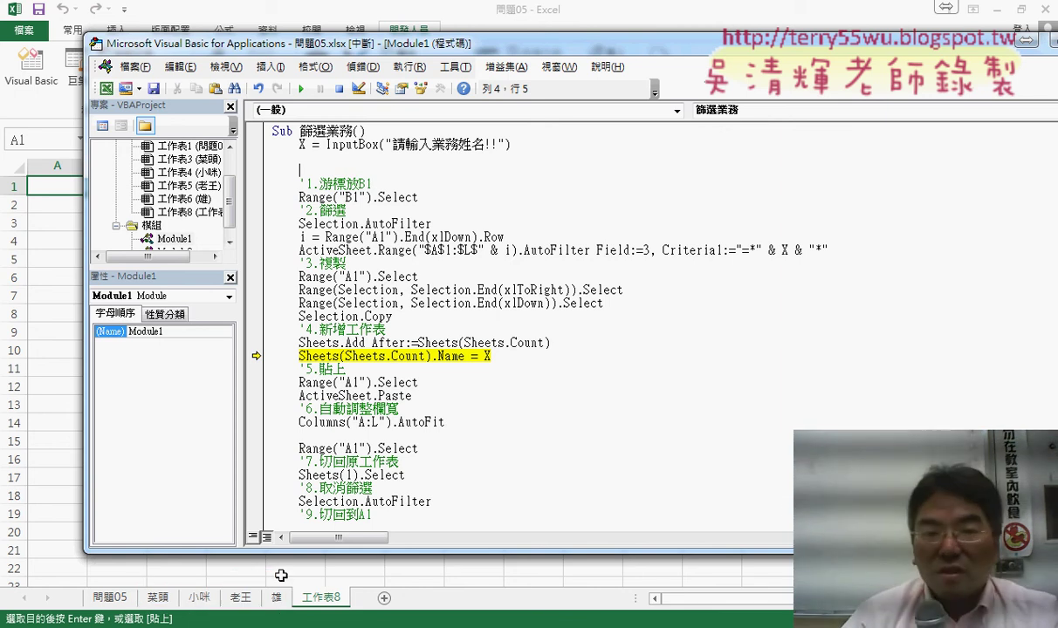
type("ㄢ")
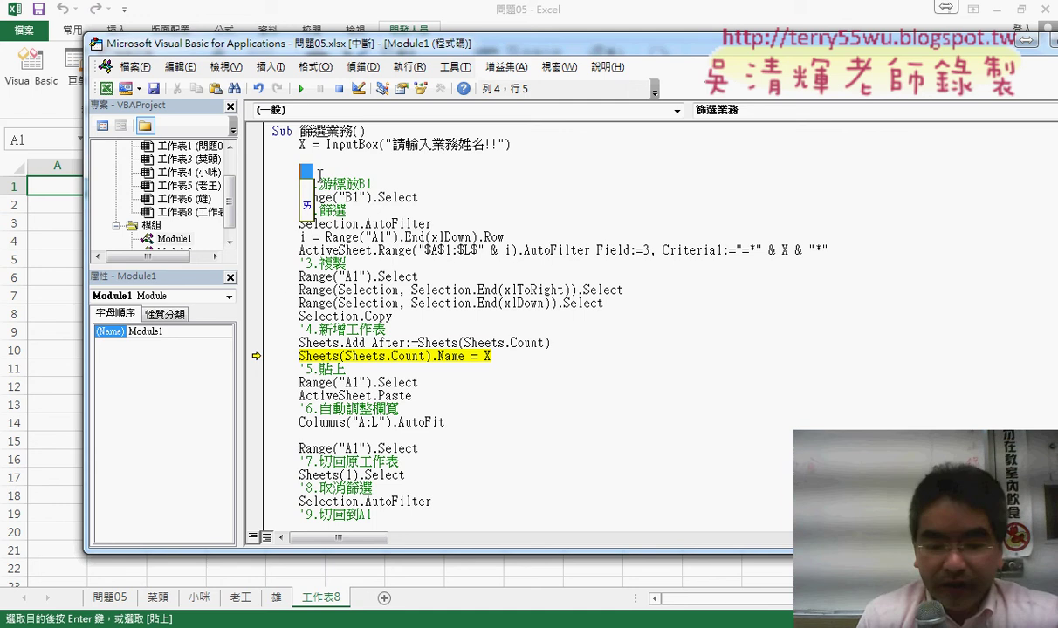
key("Escape")
type("fo")
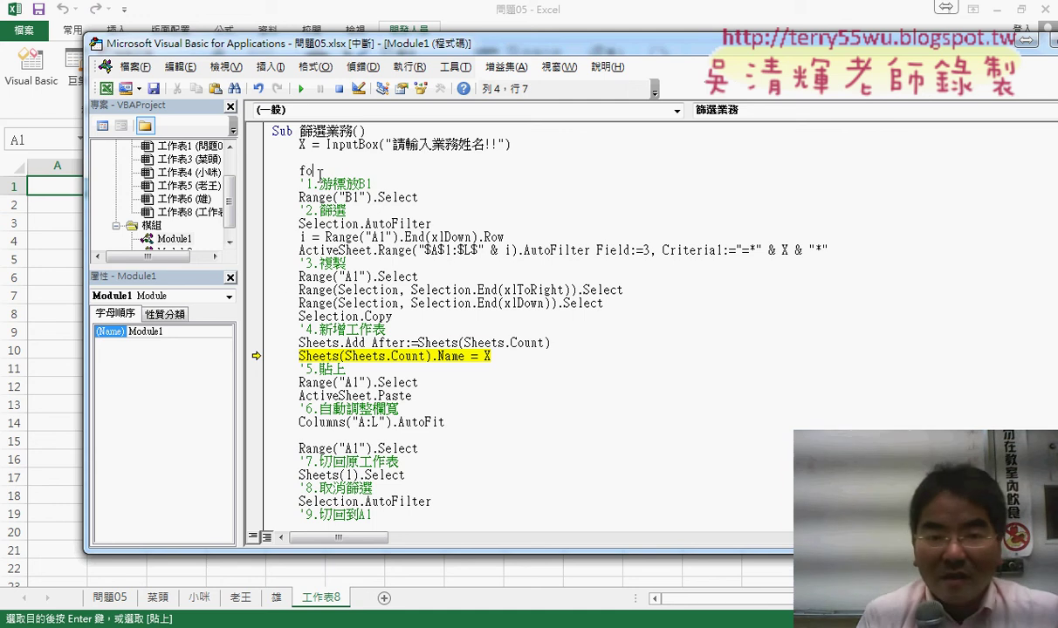
type("r")
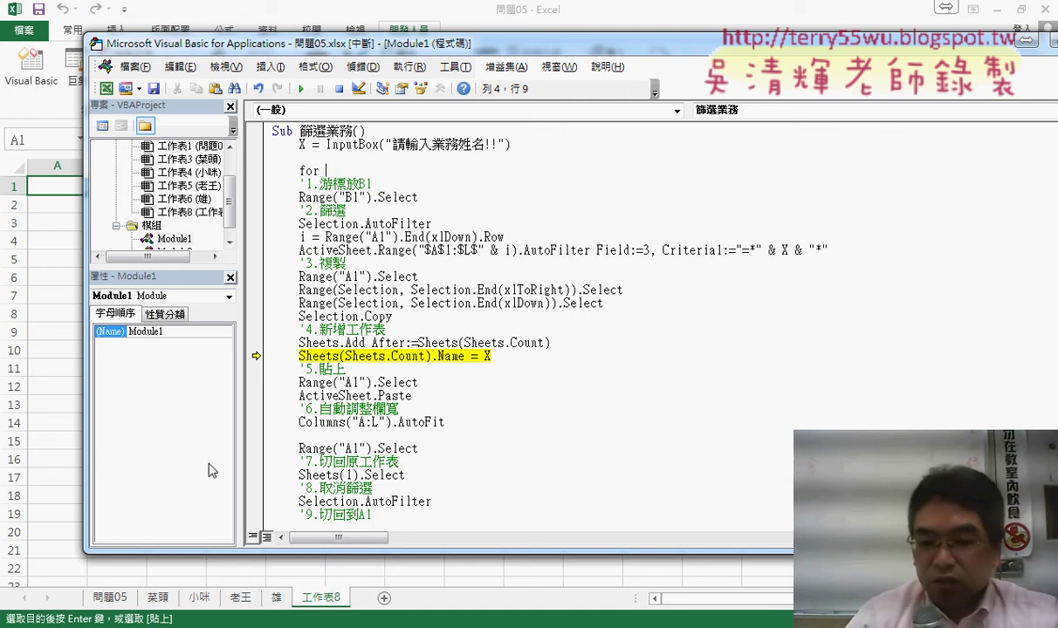
type(" 2 ")
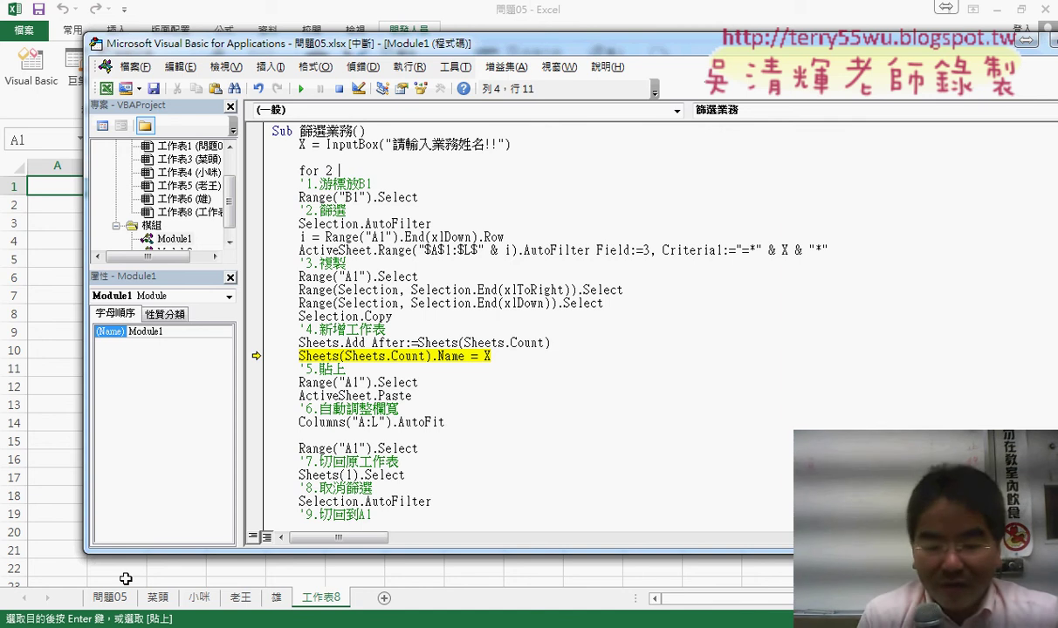
type("to")
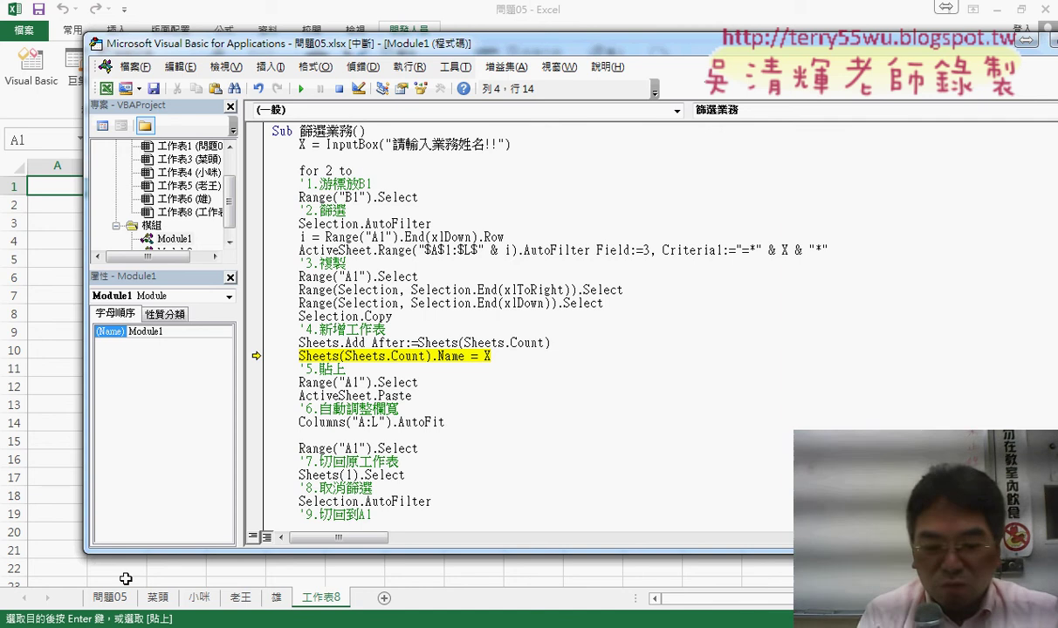
type(" she")
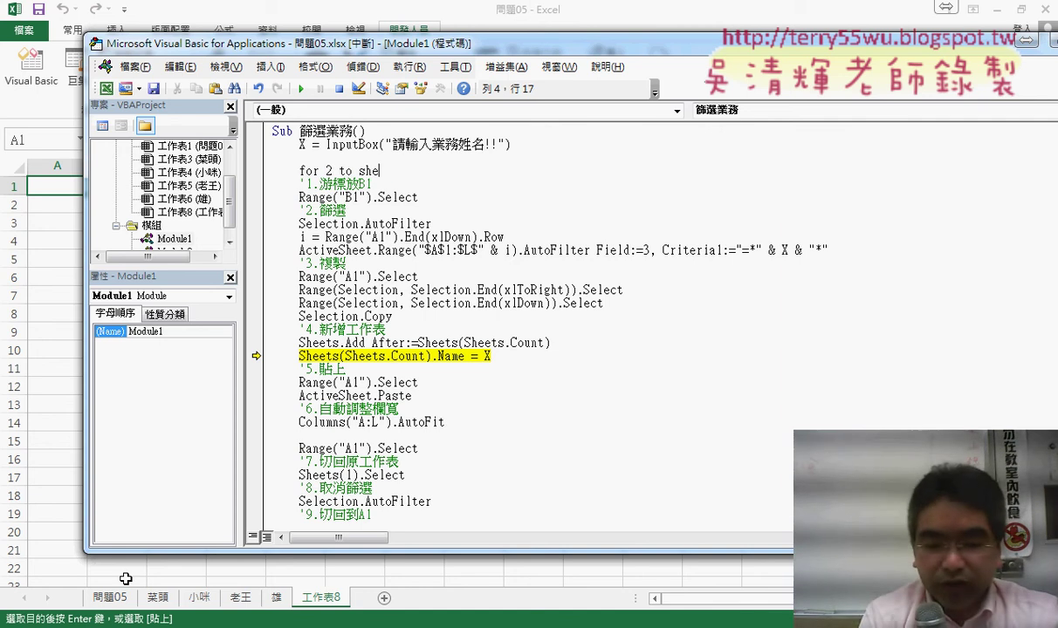
type("ets.c")
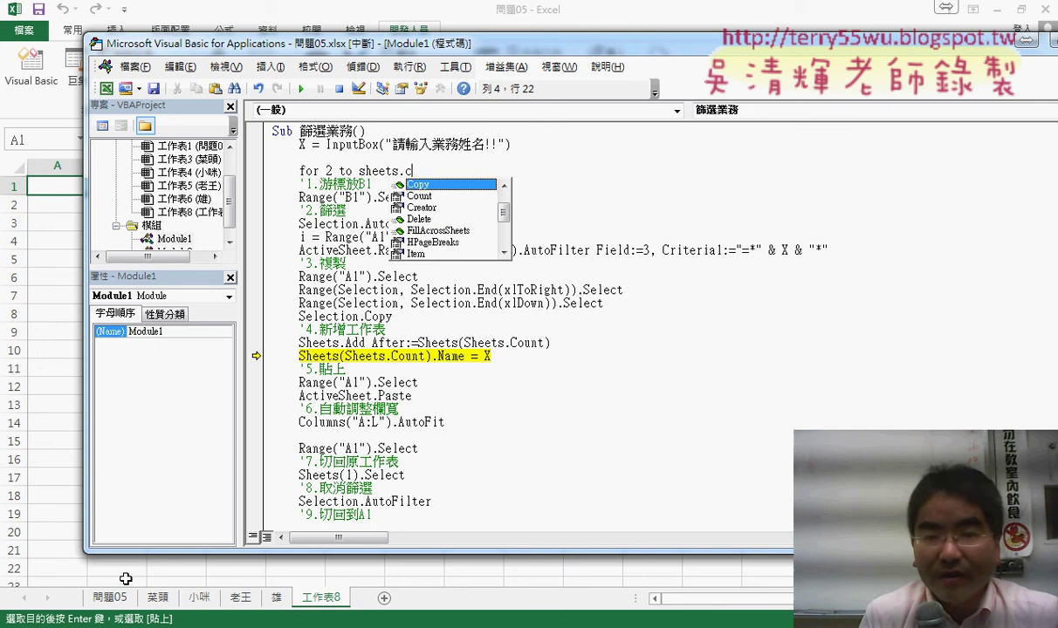
type("ount")
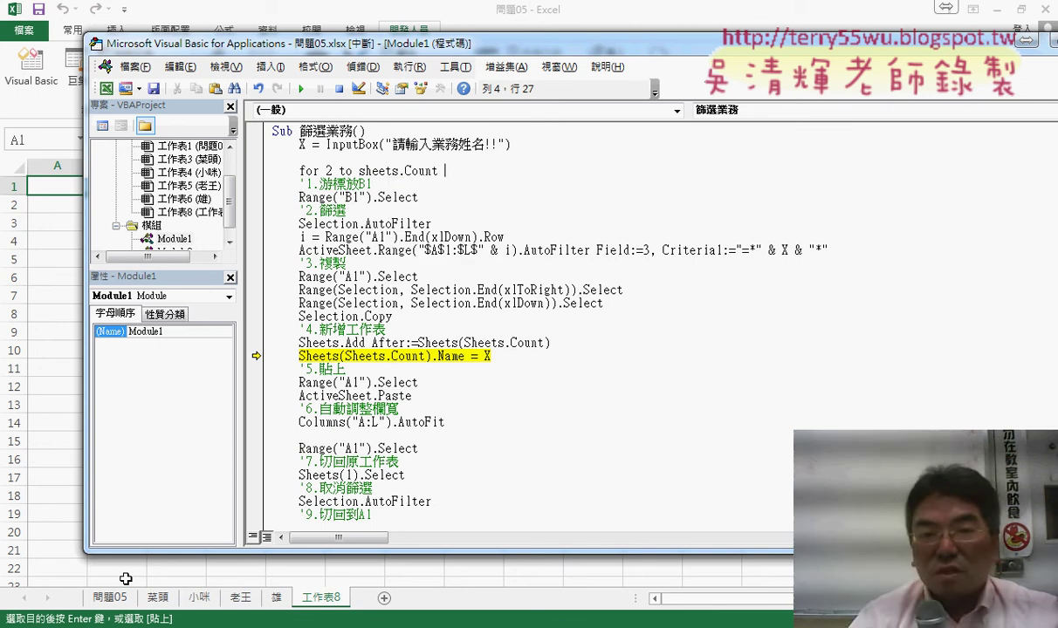
key("Return")
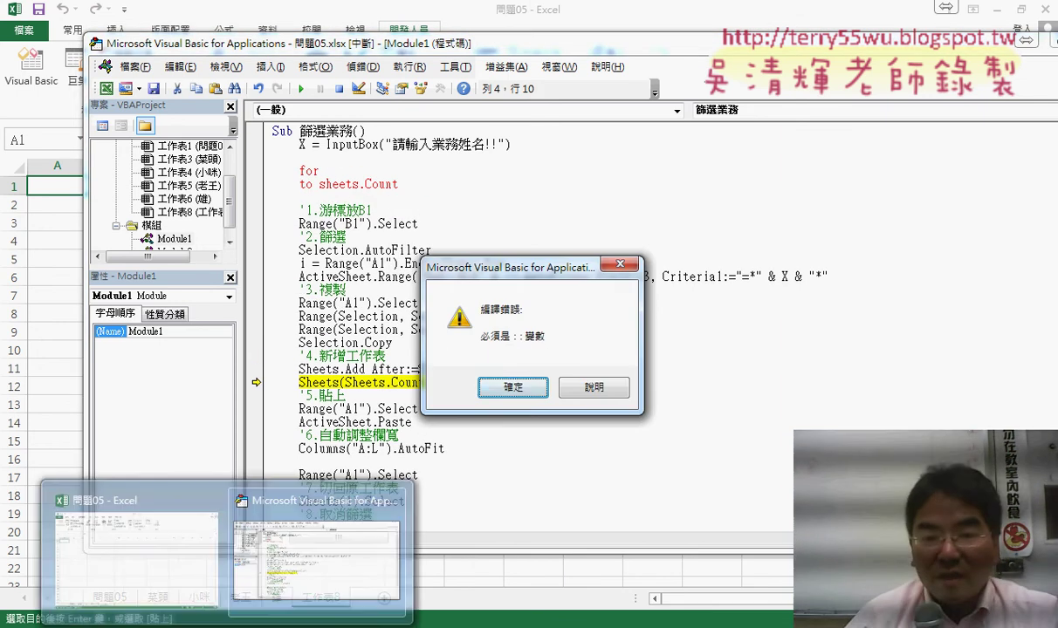
left_click(515, 388)
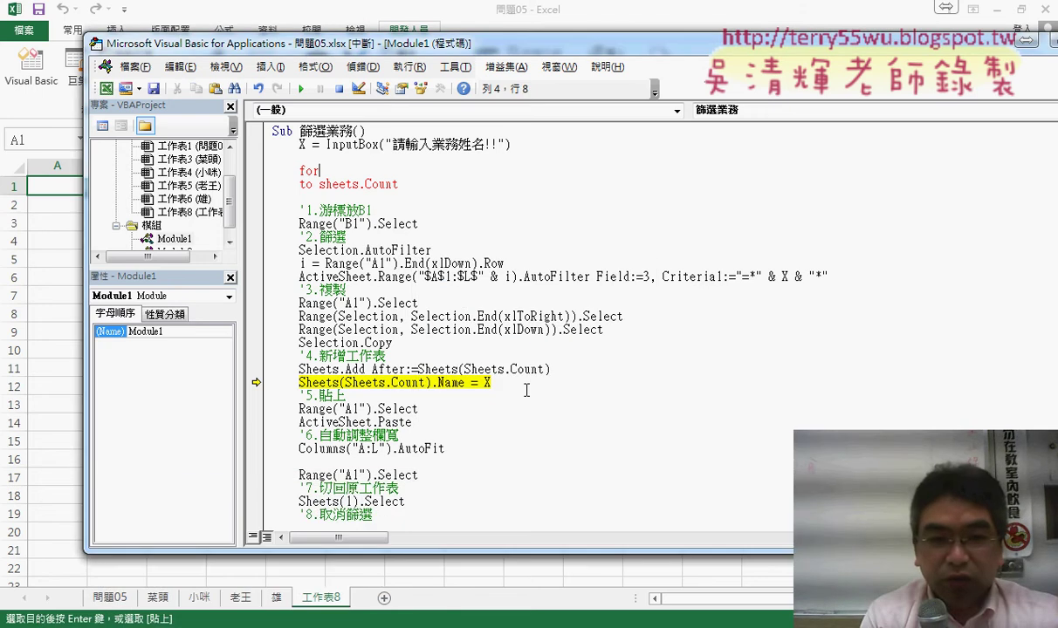
key("ctrl+z")
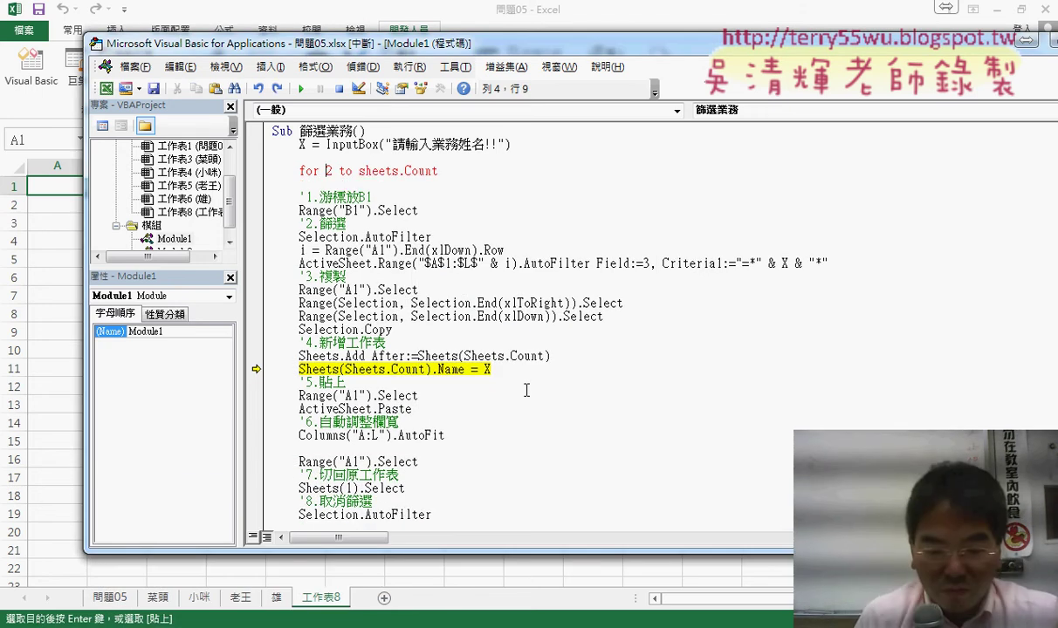
type("i=")
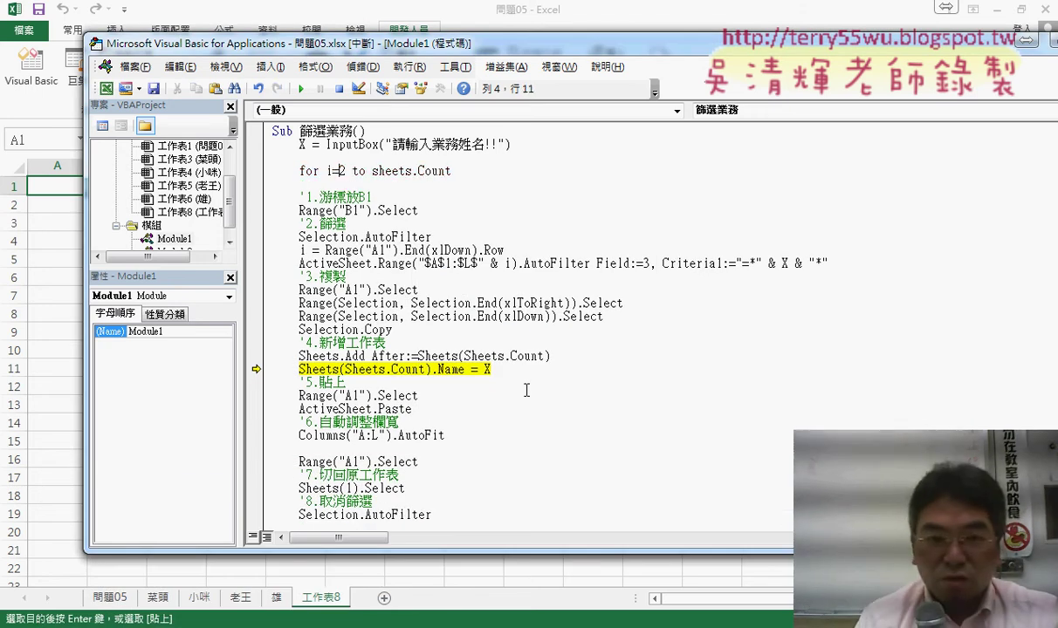
key("Return")
key("Return")
type("n")
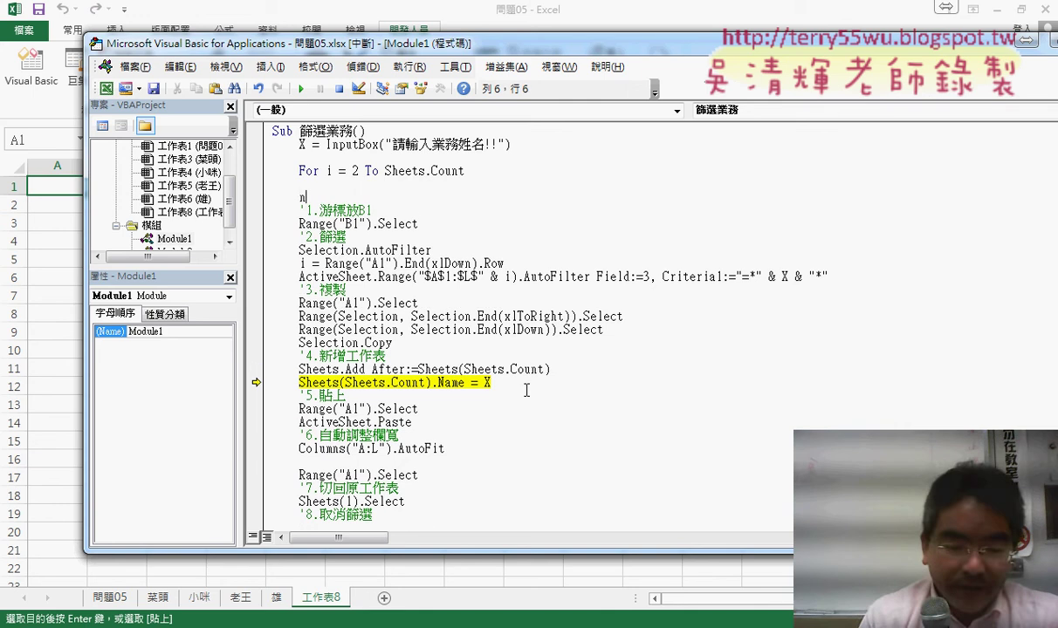
type("ext")
key("Up")
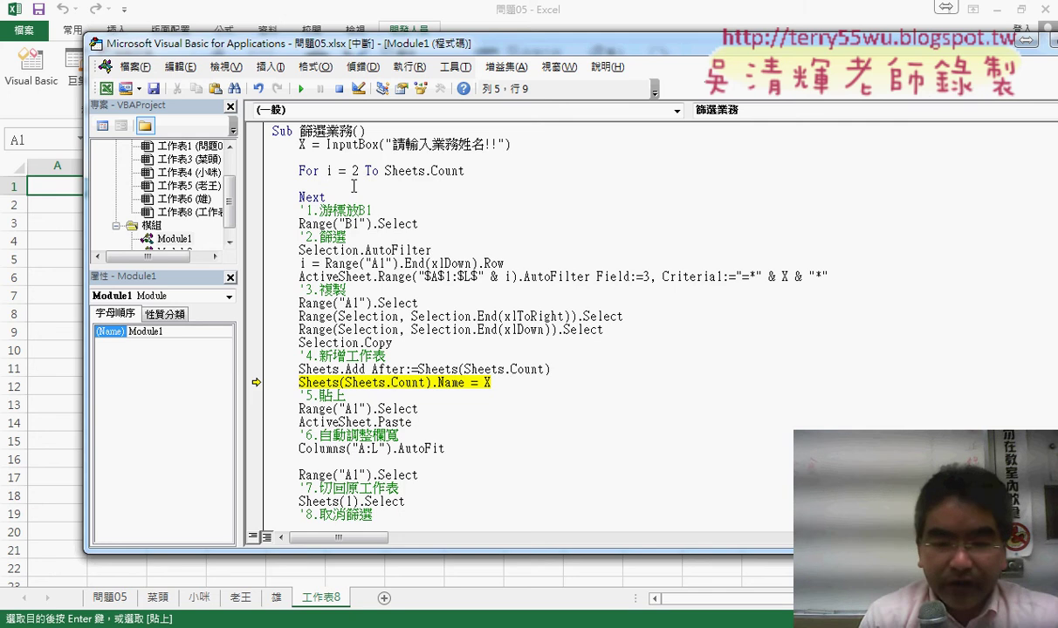
Step: Add an If Sheets(i).Name = X Then … End If block inside the loop and highlight its condition
type("if ")
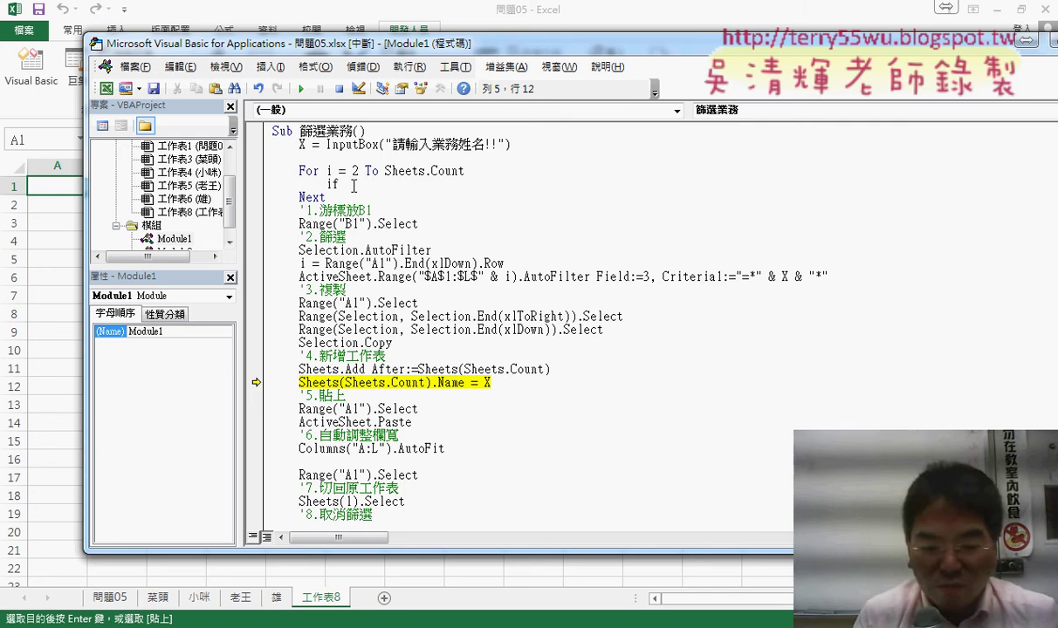
type("sheet")
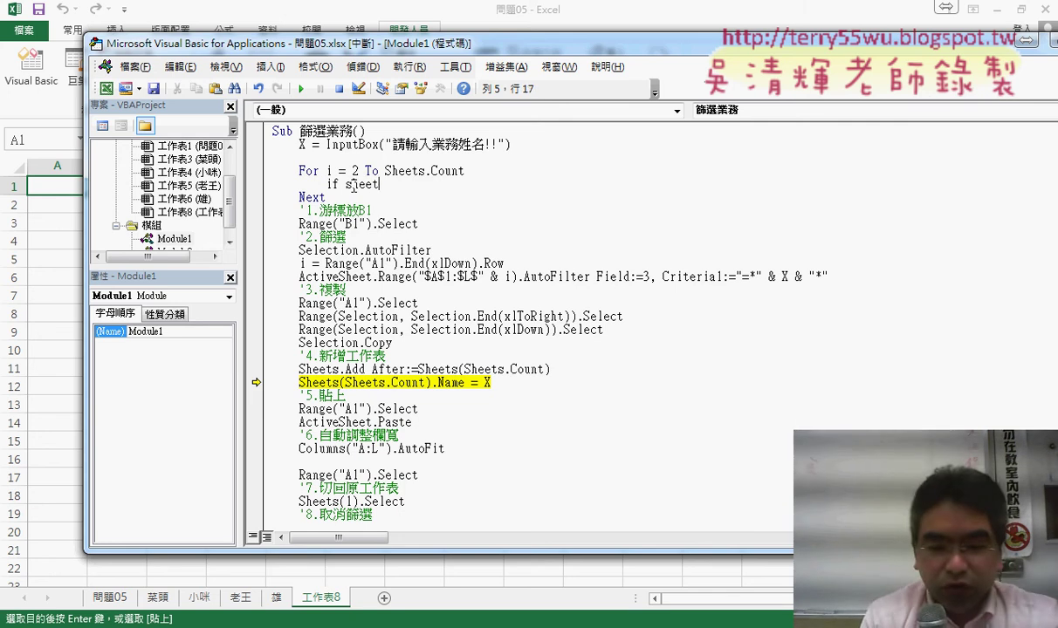
type("s(")
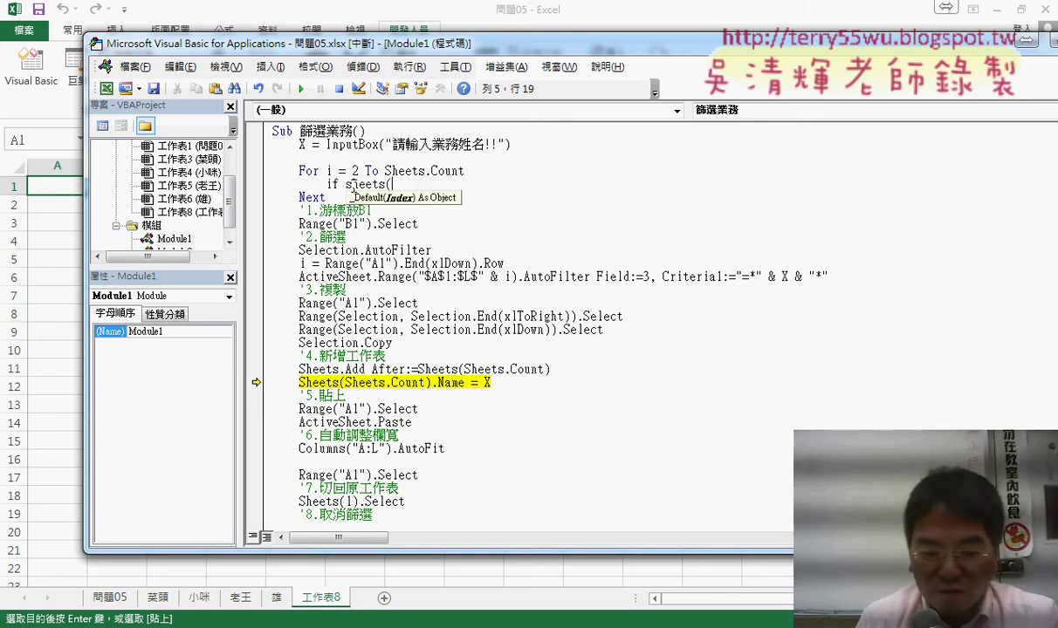
type("i")
type(").")
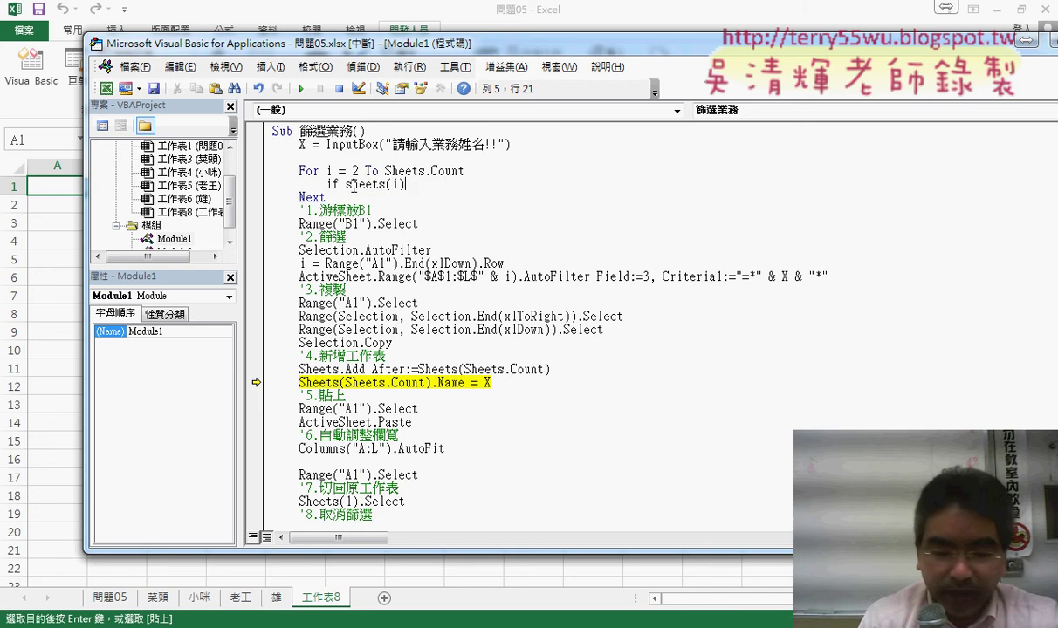
type("name")
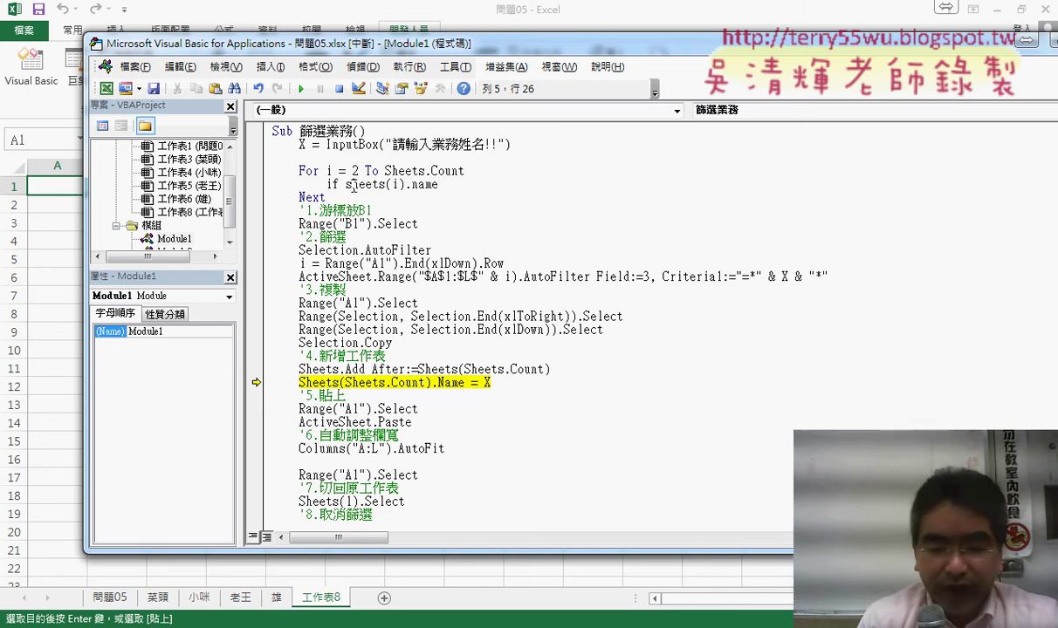
type("=X")
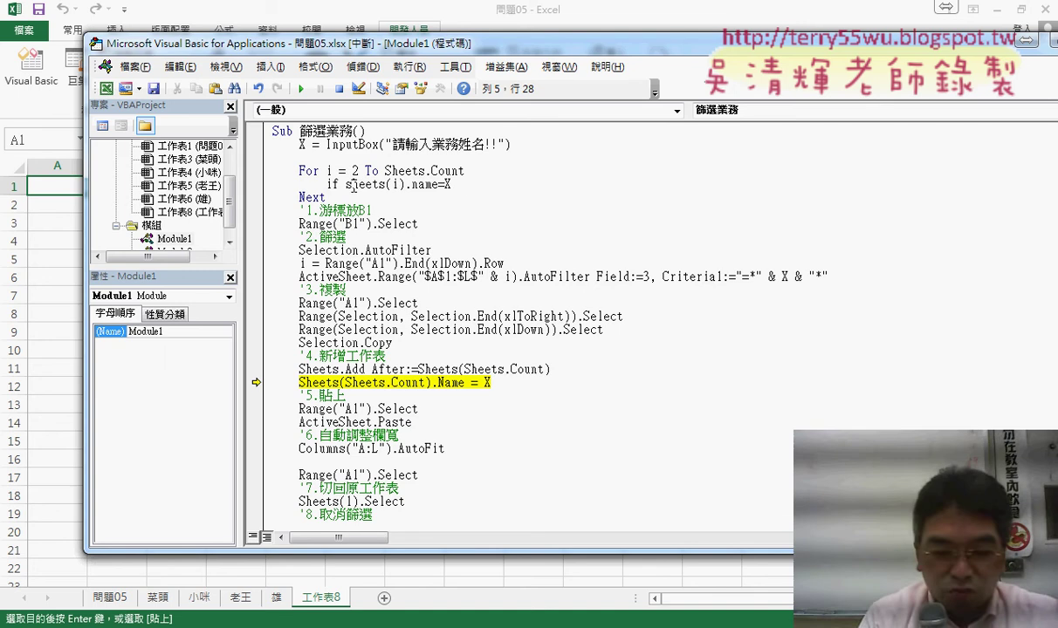
type(" then")
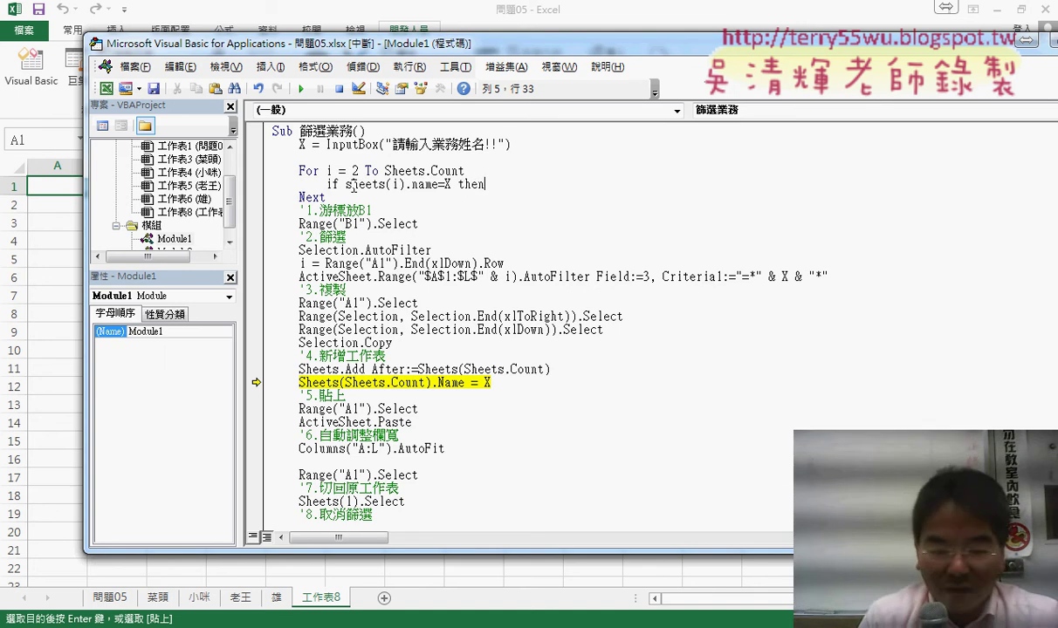
key("Return")
key("Return")
type("en")
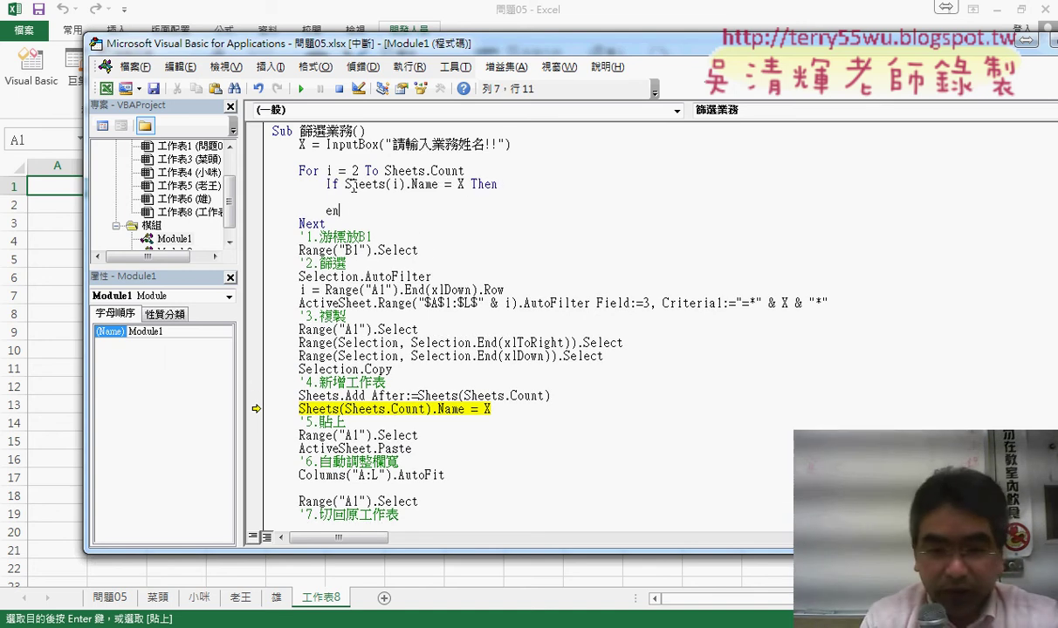
type("d i")
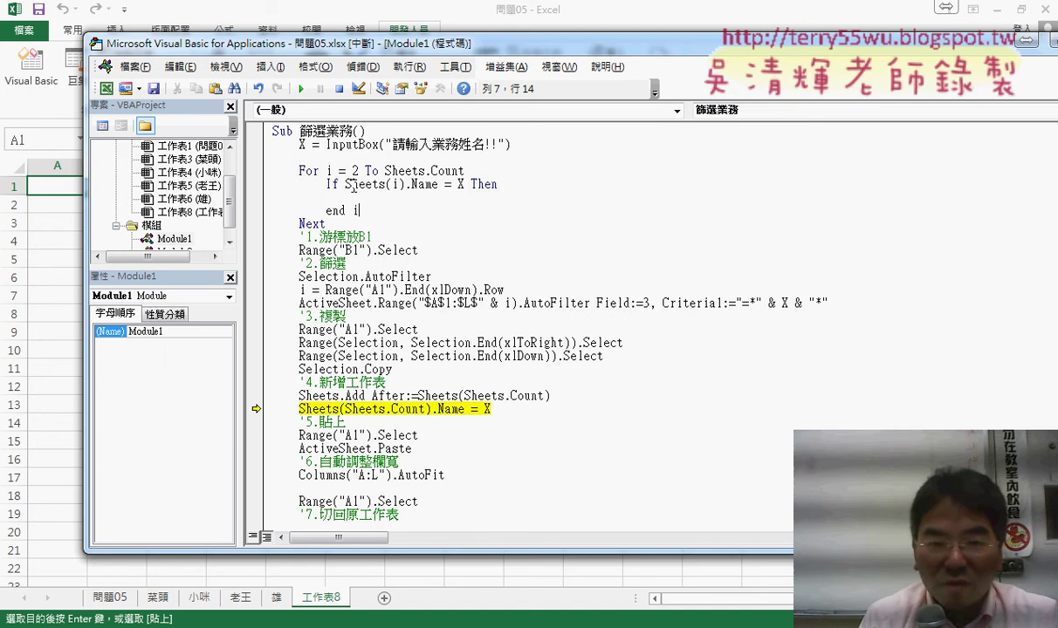
type("f")
left_click(349, 185)
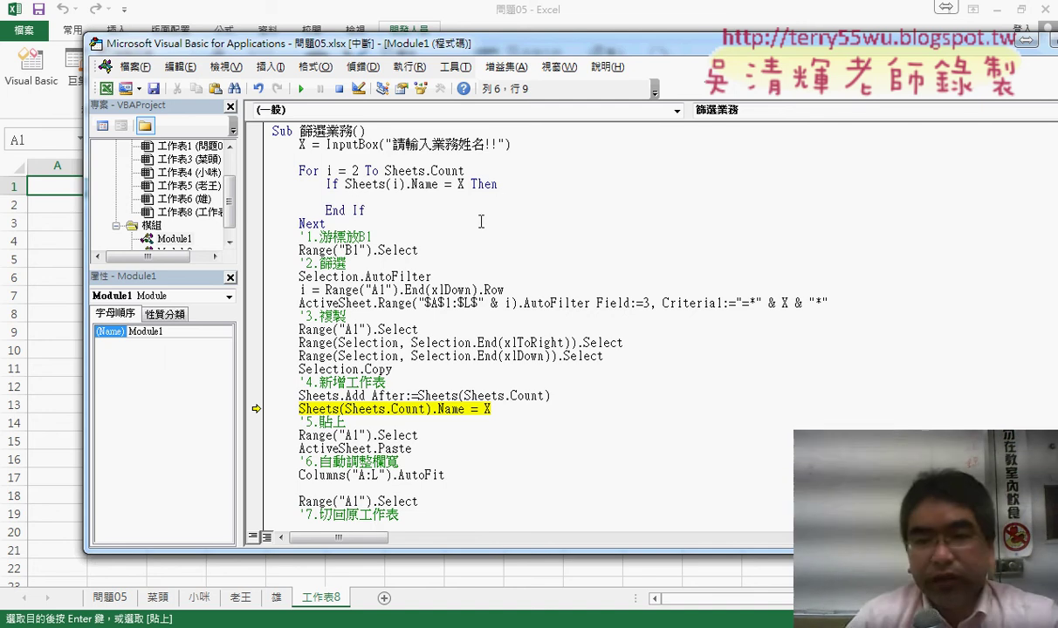
left_click_drag(498, 184, 465, 184)
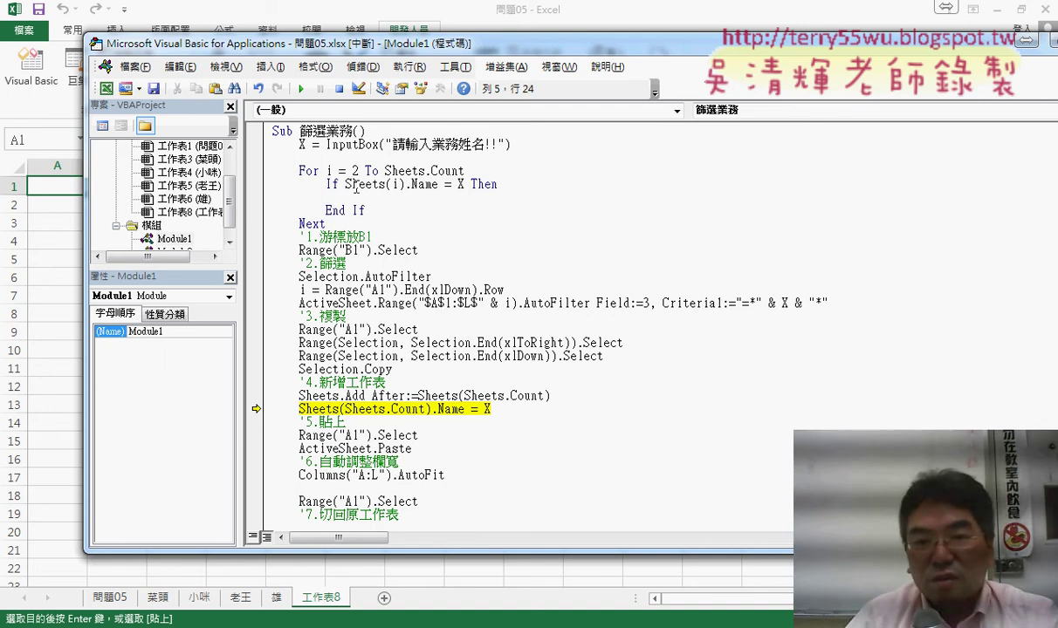
left_click_drag(346, 184, 463, 185)
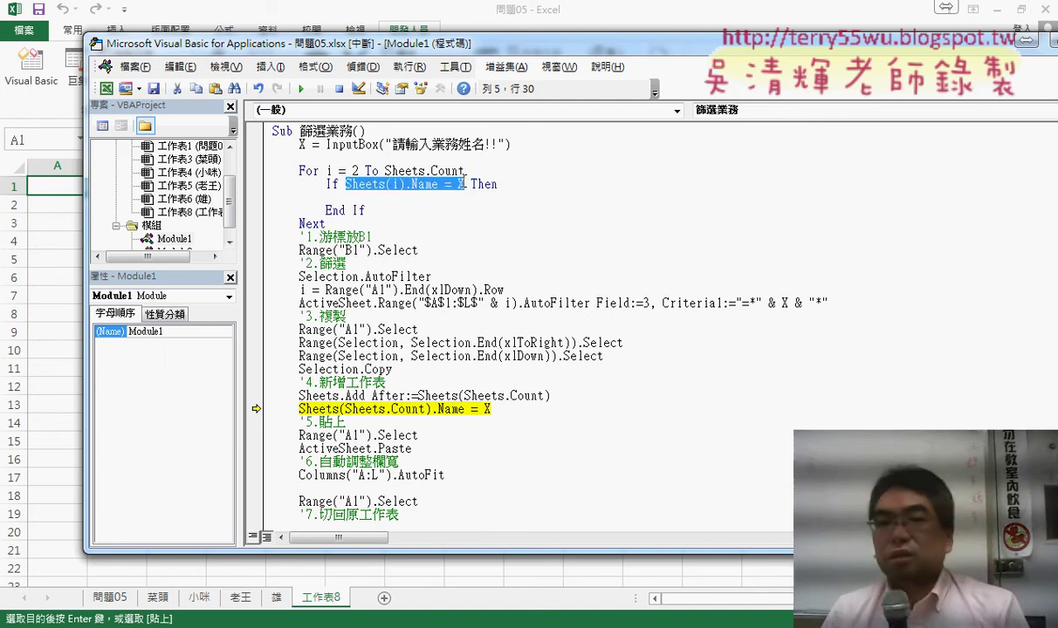
Step: Write Sheets(i).Delete inside the If block, reusing Sheets(i) copied from the If line
left_click(423, 197)
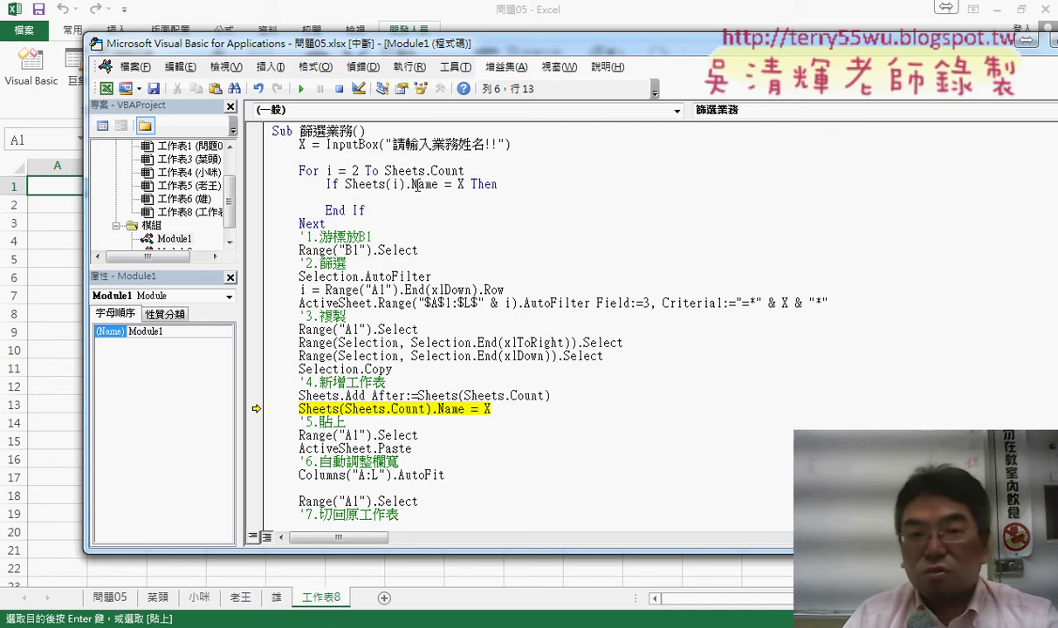
left_click_drag(346, 184, 404, 184)
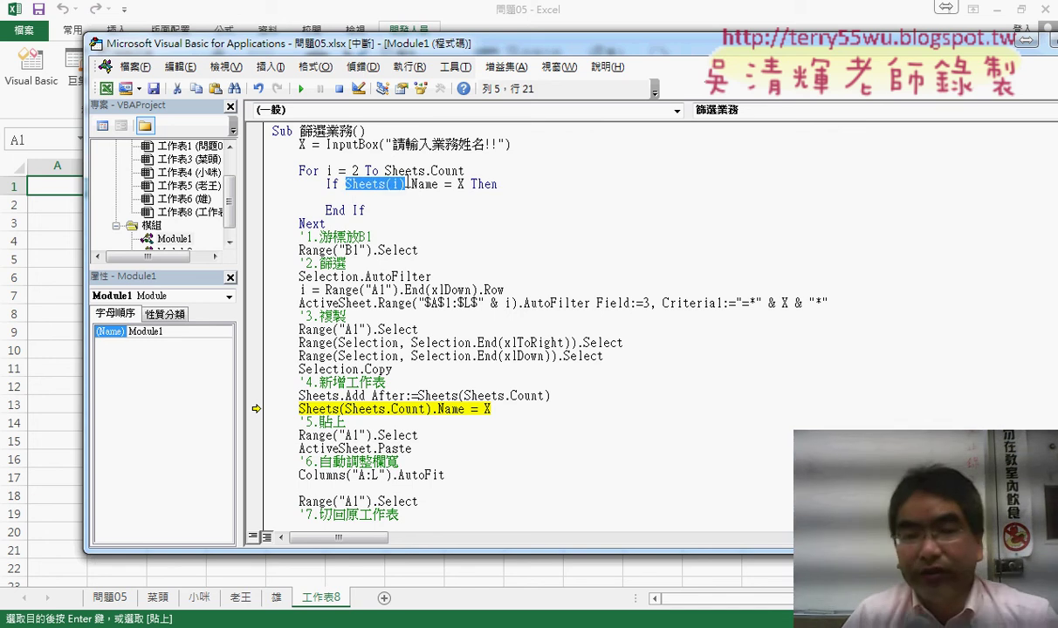
key("ctrl+c")
left_click(384, 199)
key("ctrl+v")
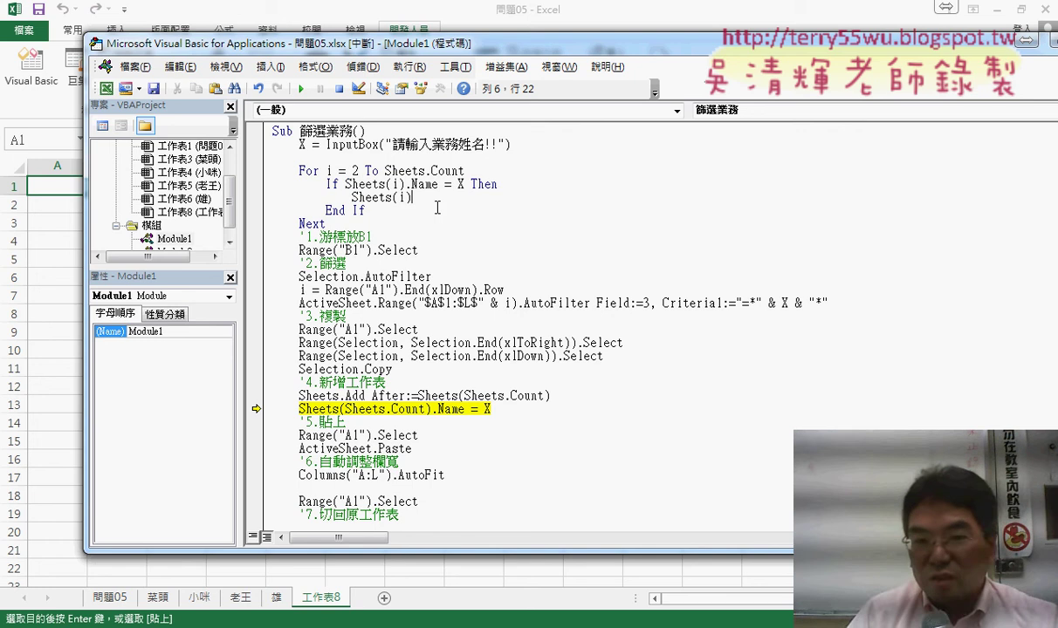
type(".del")
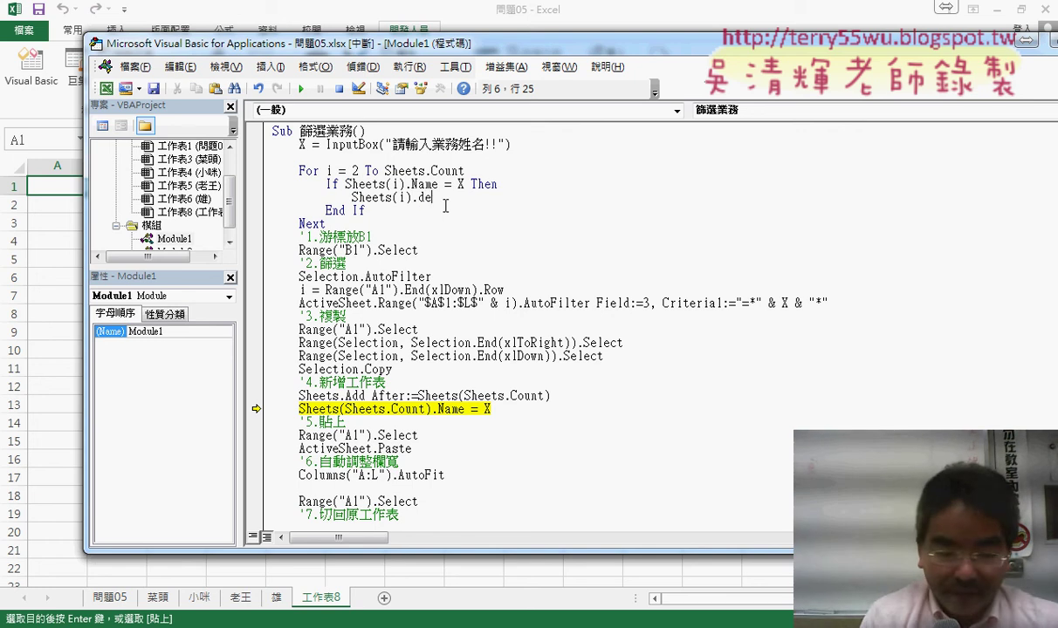
type("ete")
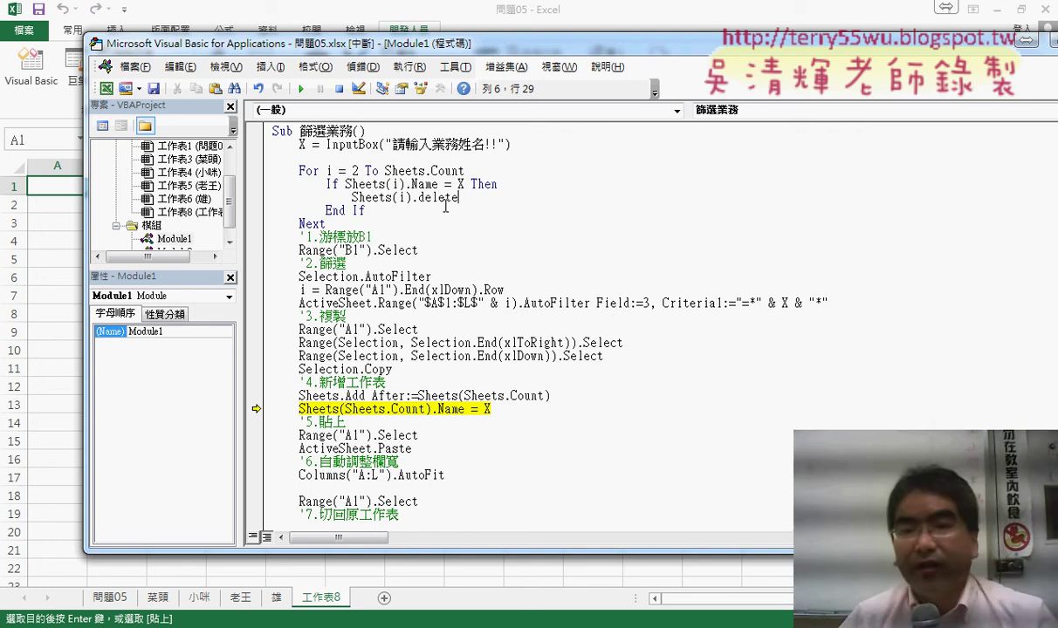
left_click(491, 345)
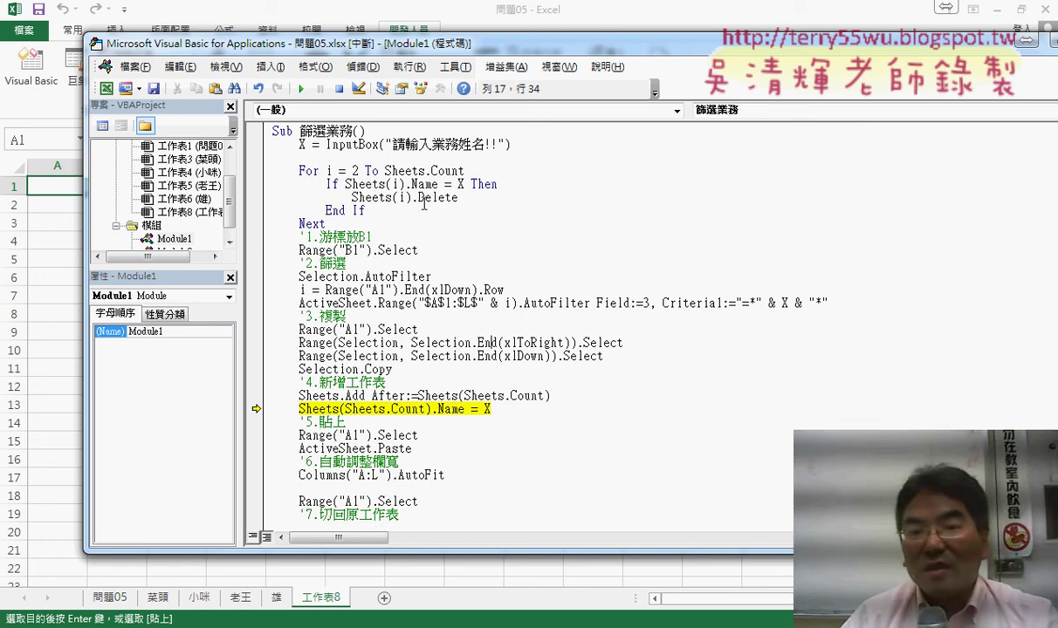
mouse_move(458, 198)
left_mouse_down()
mouse_move(417, 197)
mouse_move(465, 193)
left_mouse_up()
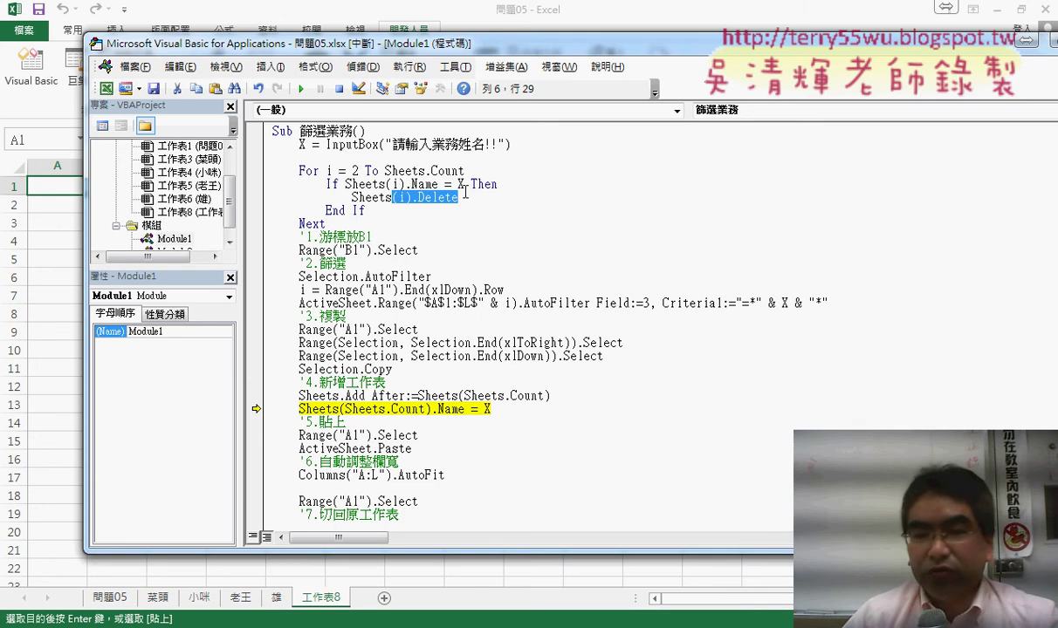
Step: Browse the Sheets member list, pointing out Move, PrintPreview, PrintOut, Select, Visible, VPageBreaks and FillAcrossSheets
type(".")
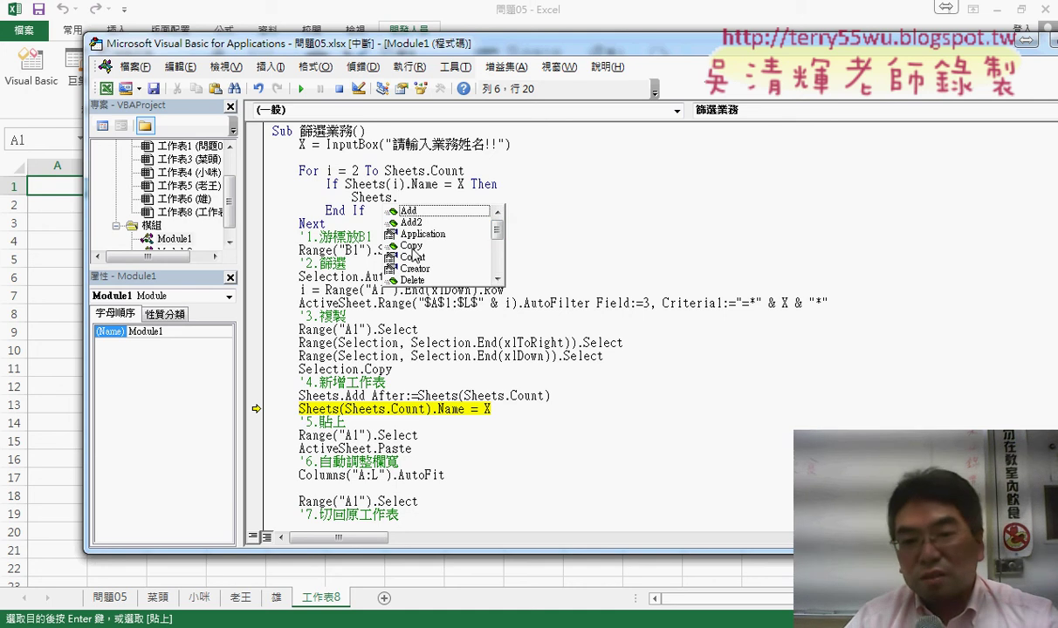
left_click_drag(500, 237, 495, 258)
left_click(427, 259)
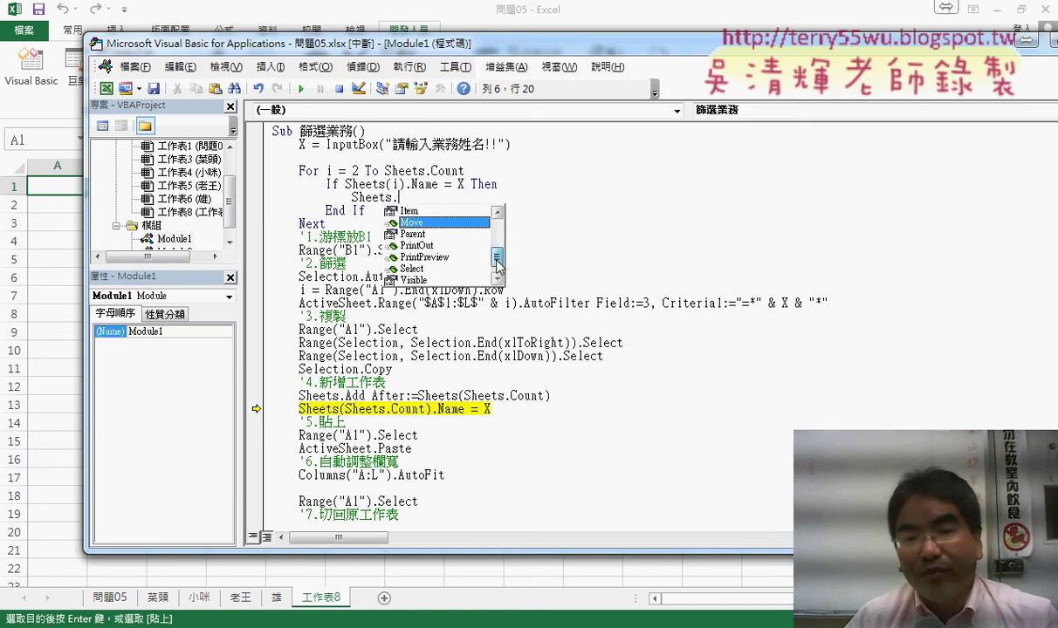
left_click(440, 258)
left_click(424, 248)
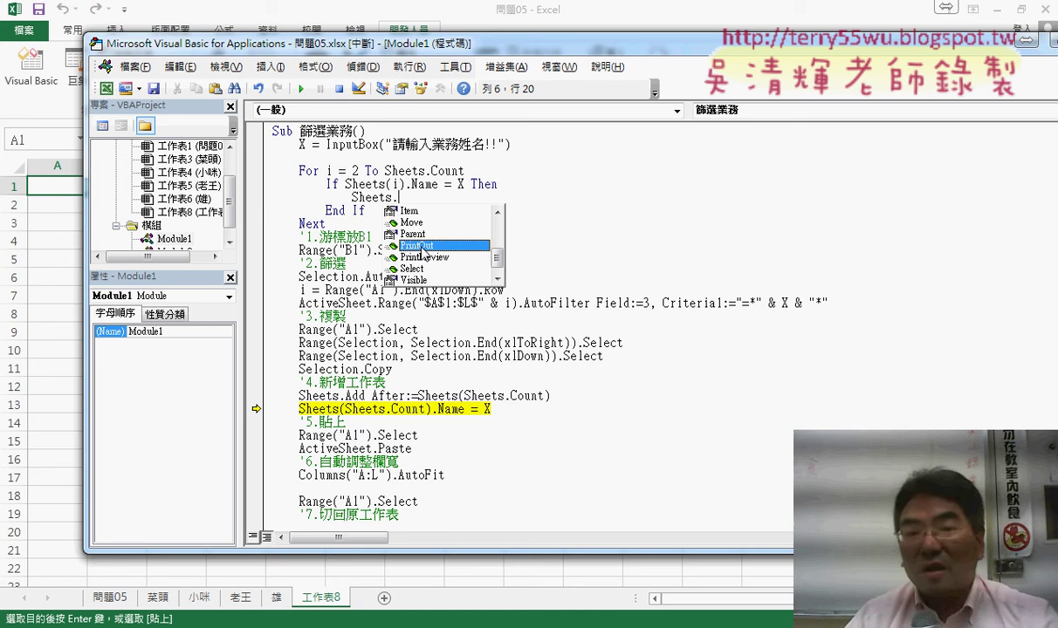
left_click(422, 257)
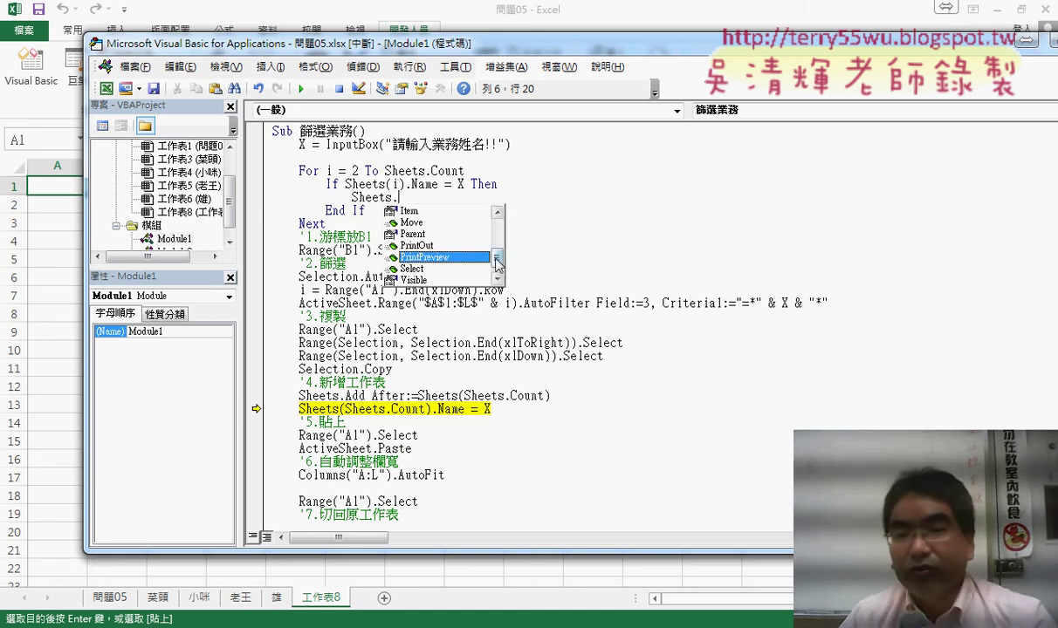
left_click(498, 278)
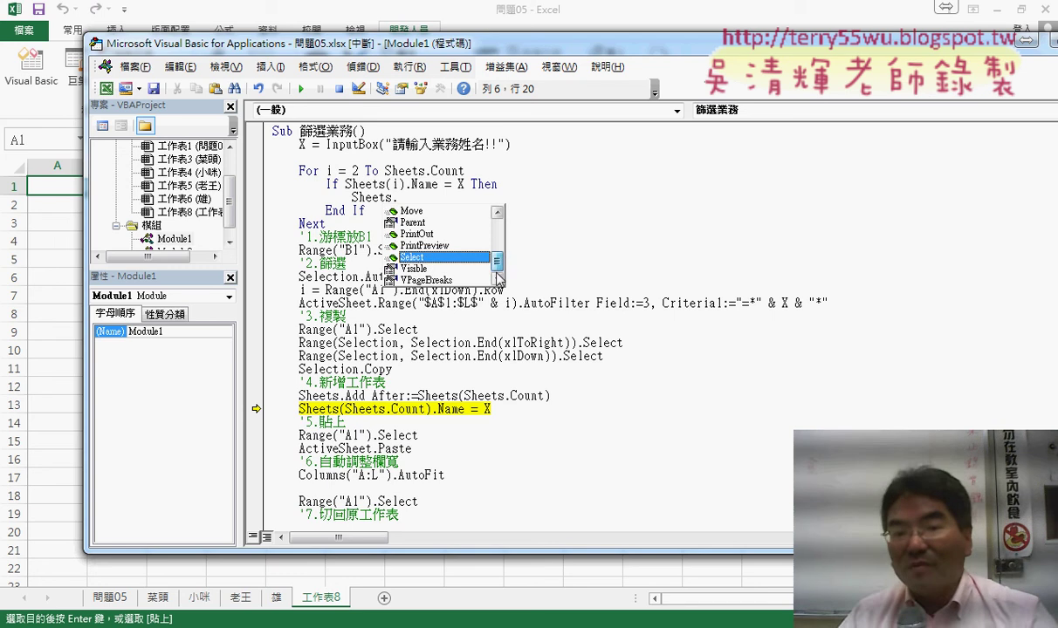
left_click(428, 271)
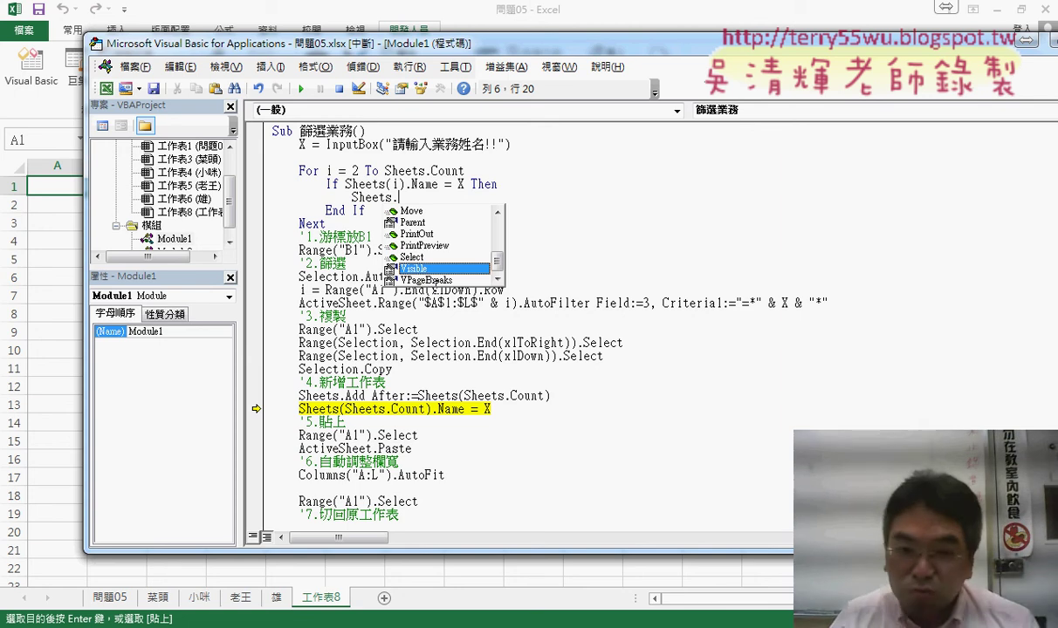
left_click(427, 280)
left_click_drag(497, 260, 502, 229)
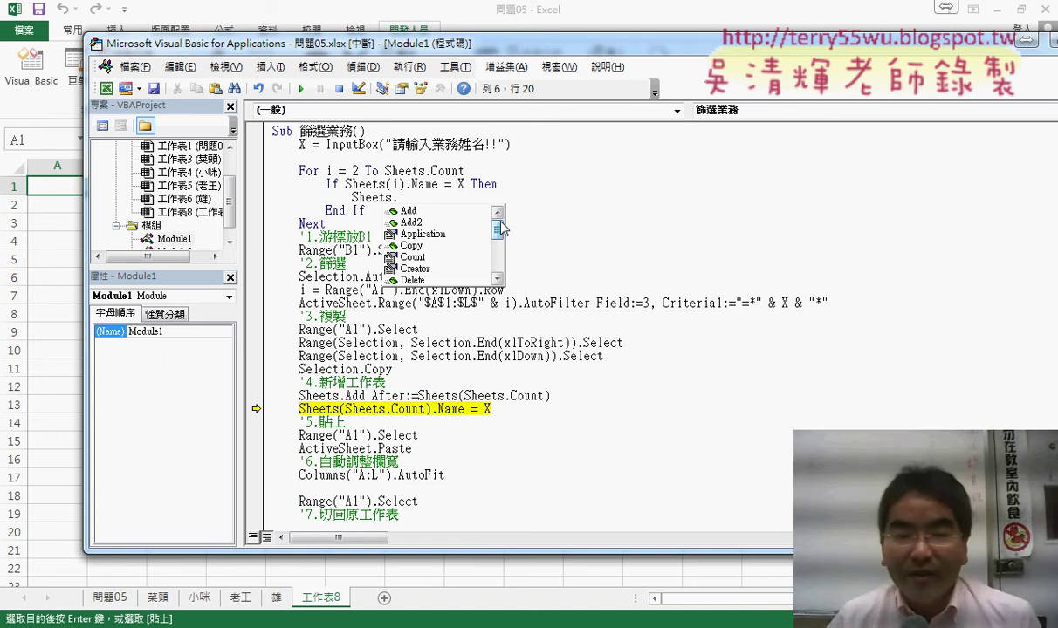
scroll(475, 228, "down", 2)
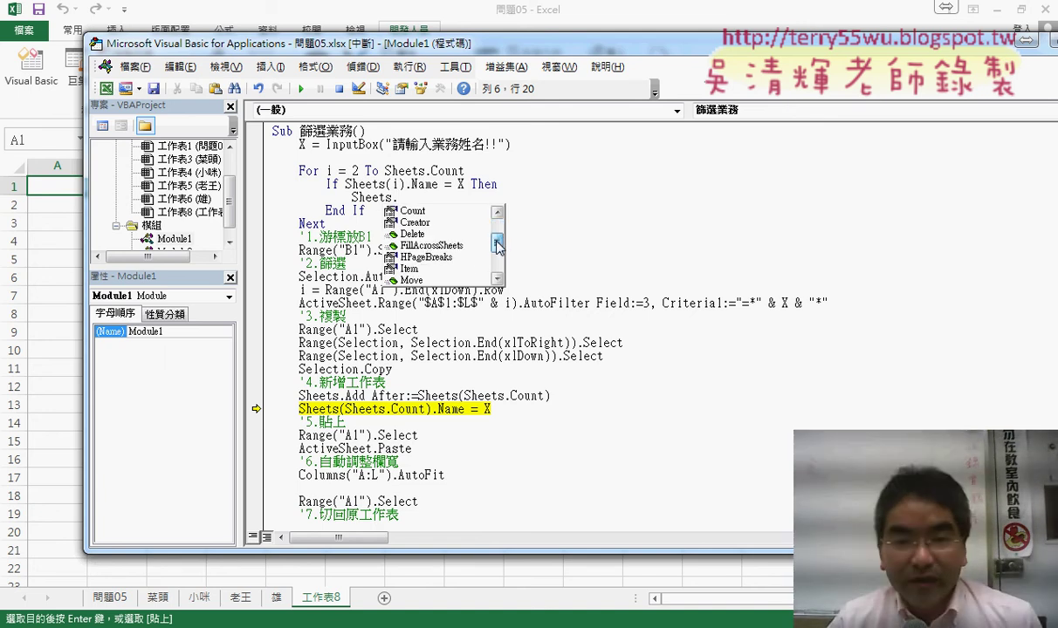
left_click(465, 247)
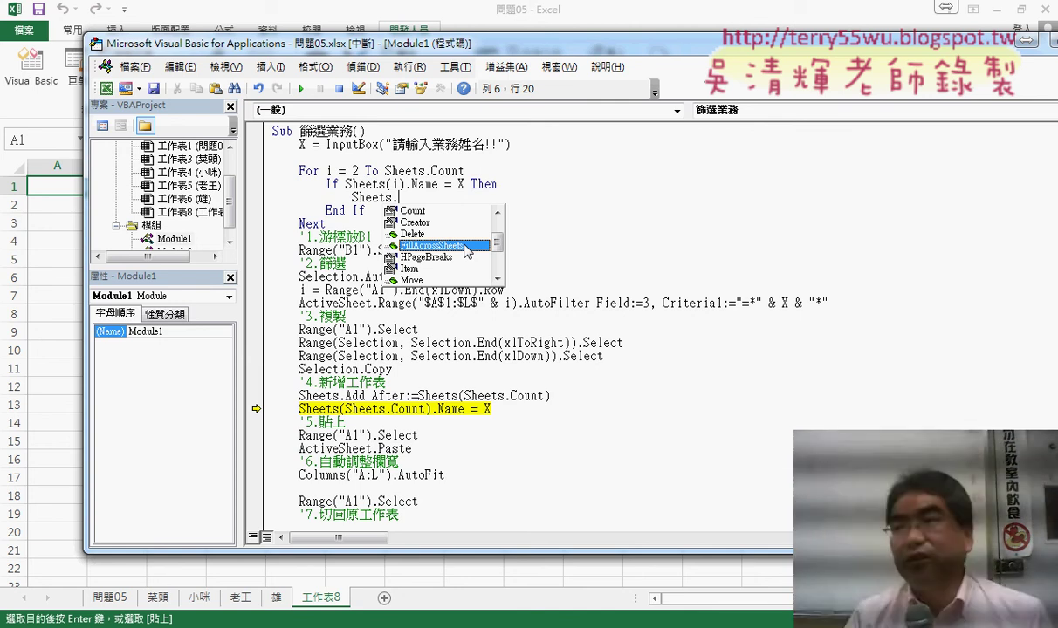
Step: Restore the Sheets(i).Delete statement and add a blank line below it
double_click(414, 234)
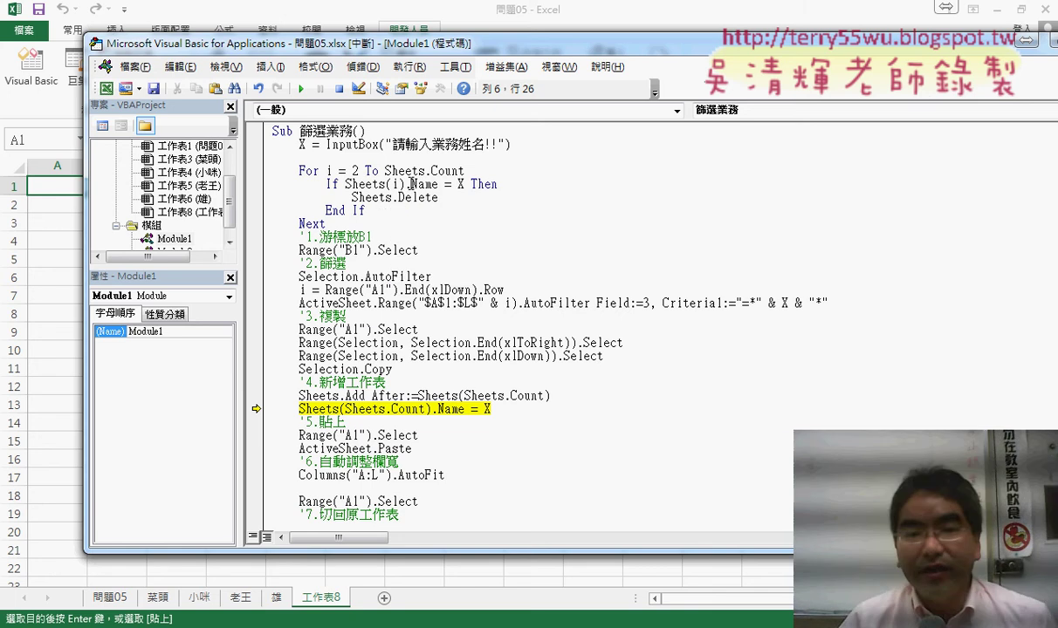
left_click_drag(407, 184, 384, 184)
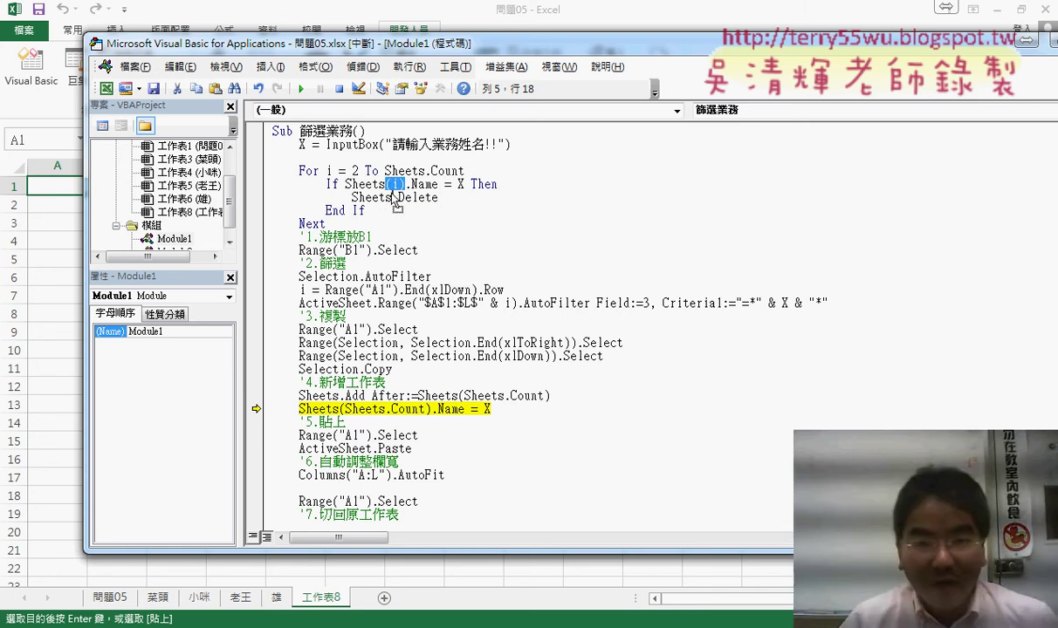
mouse_move(393, 199)
left_mouse_down()
mouse_move(394, 208)
mouse_move(391, 199)
left_mouse_up()
left_click(538, 250)
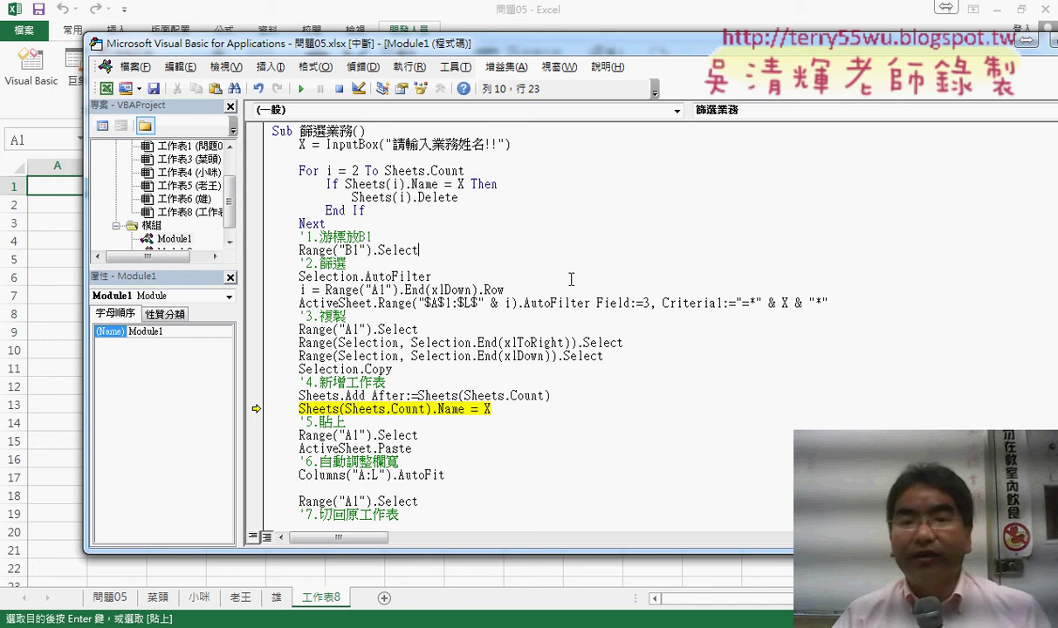
left_click(459, 199)
key("Return")
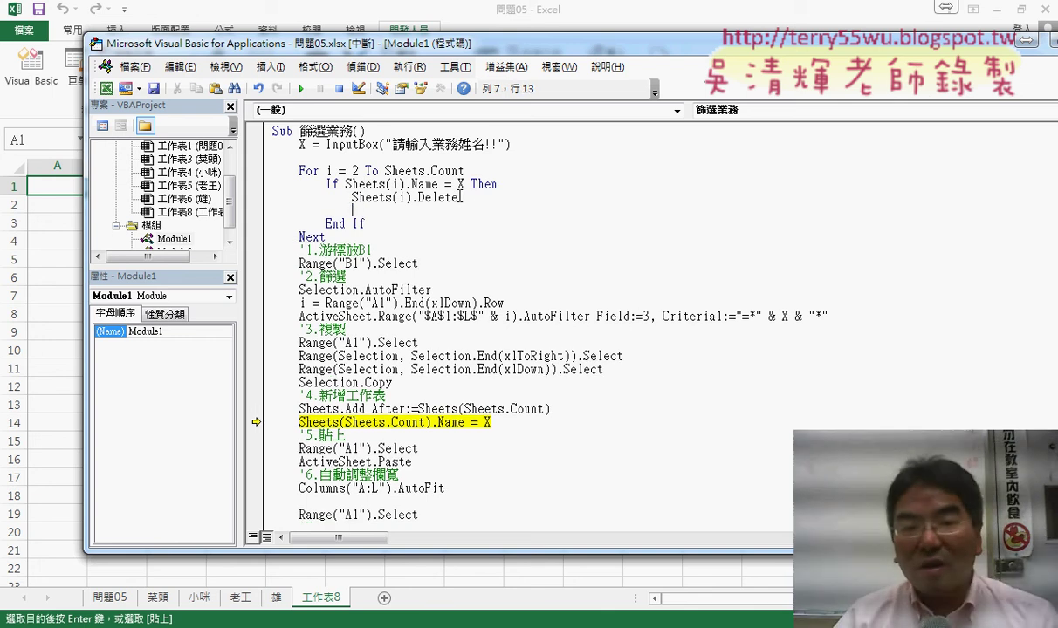
left_click_drag(460, 198, 334, 195)
Step: Type Exit For below Sheets(i).Delete so the loop ends after the deletion
left_click(350, 210)
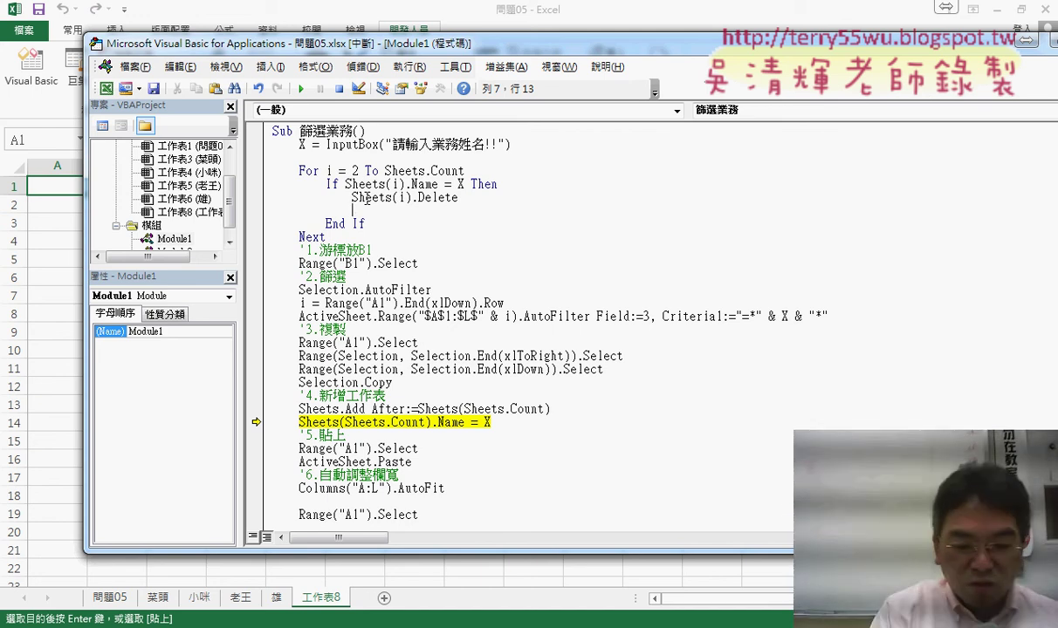
type("exir")
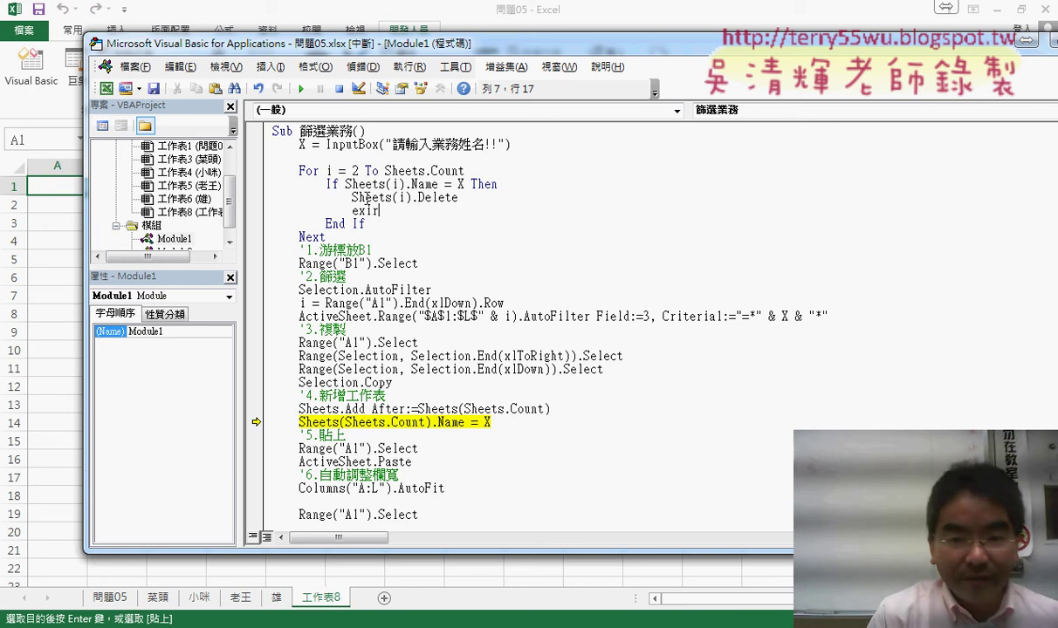
key("BackSpace")
type("t")
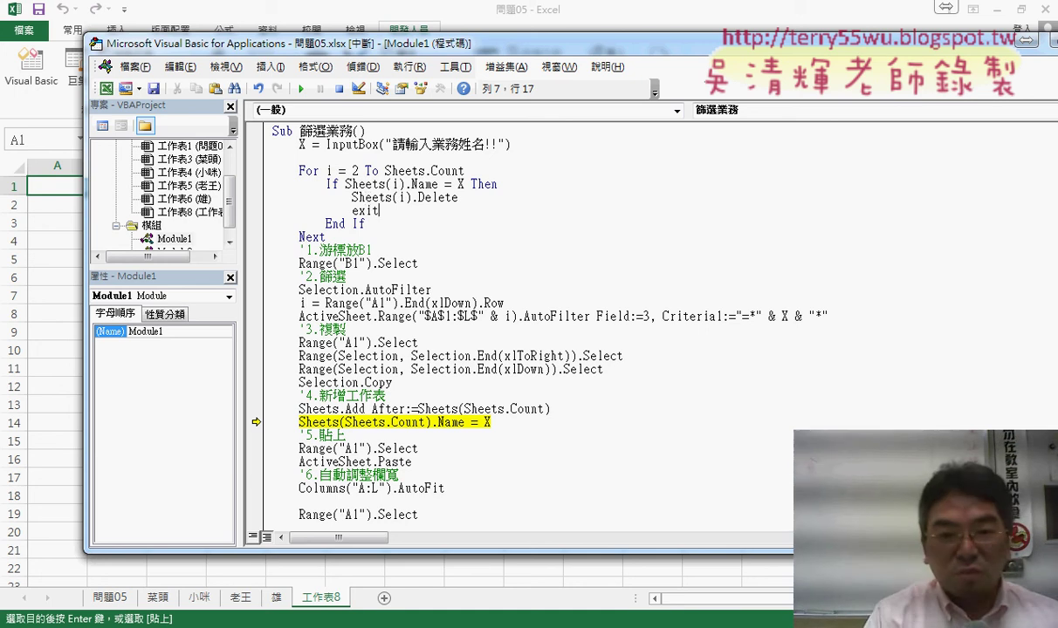
type(" f")
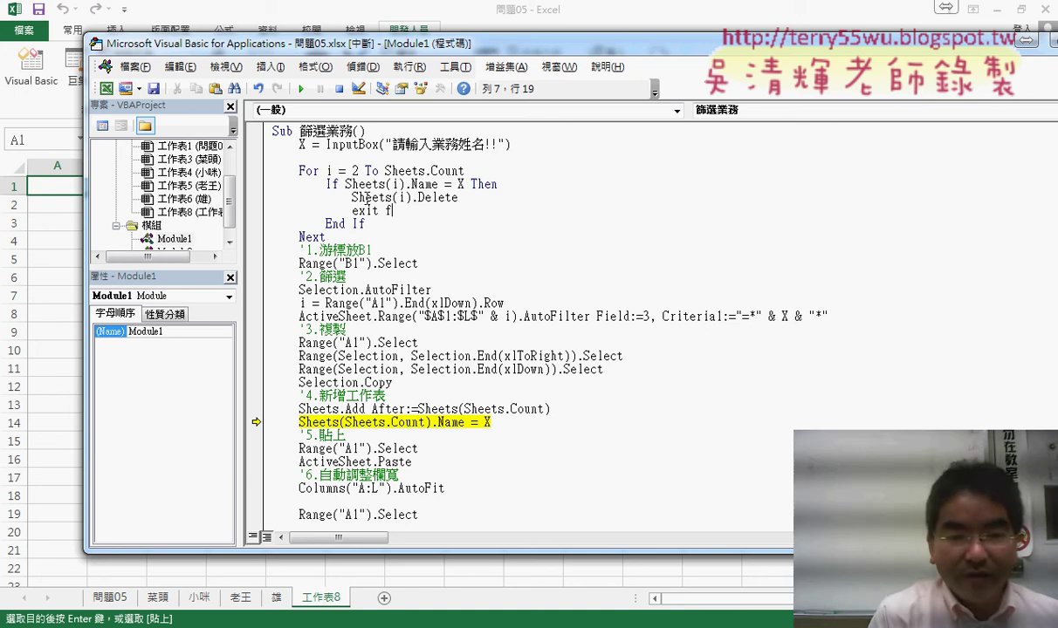
type("or")
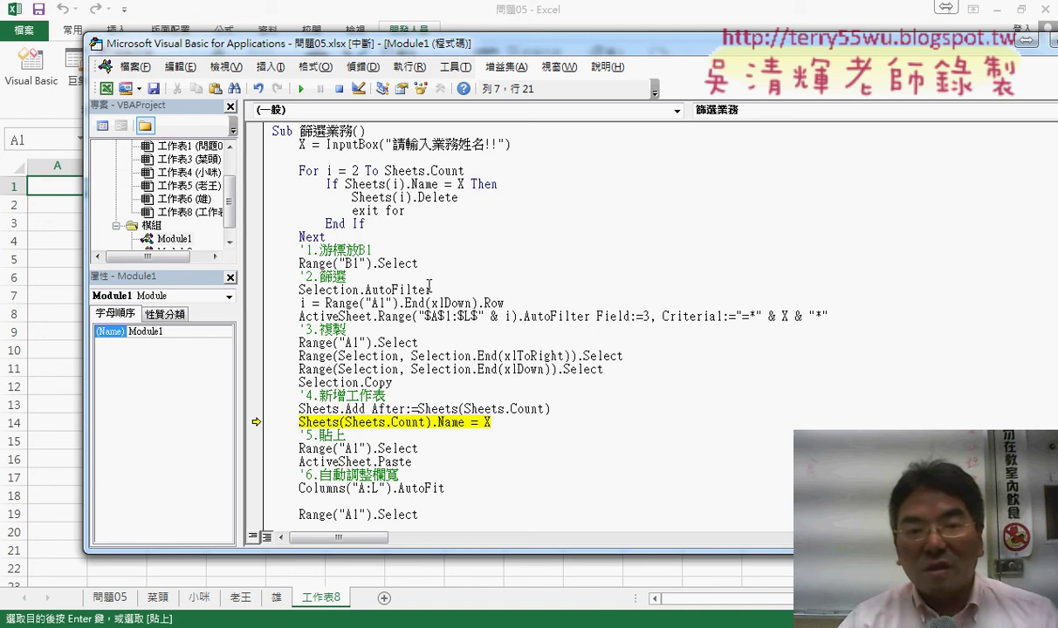
double_click(308, 171)
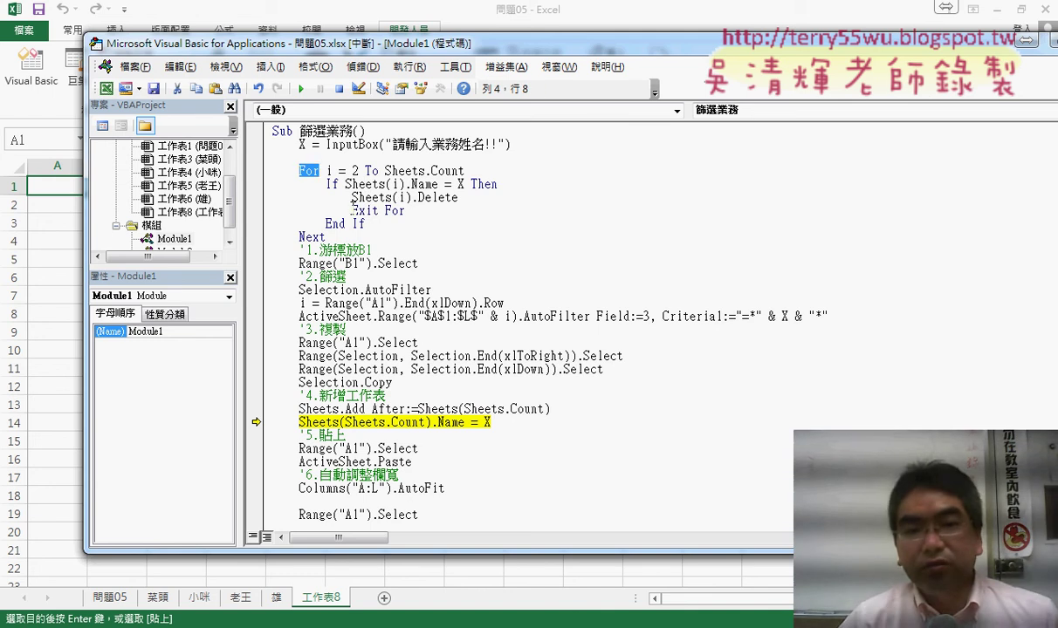
left_click_drag(352, 210, 406, 211)
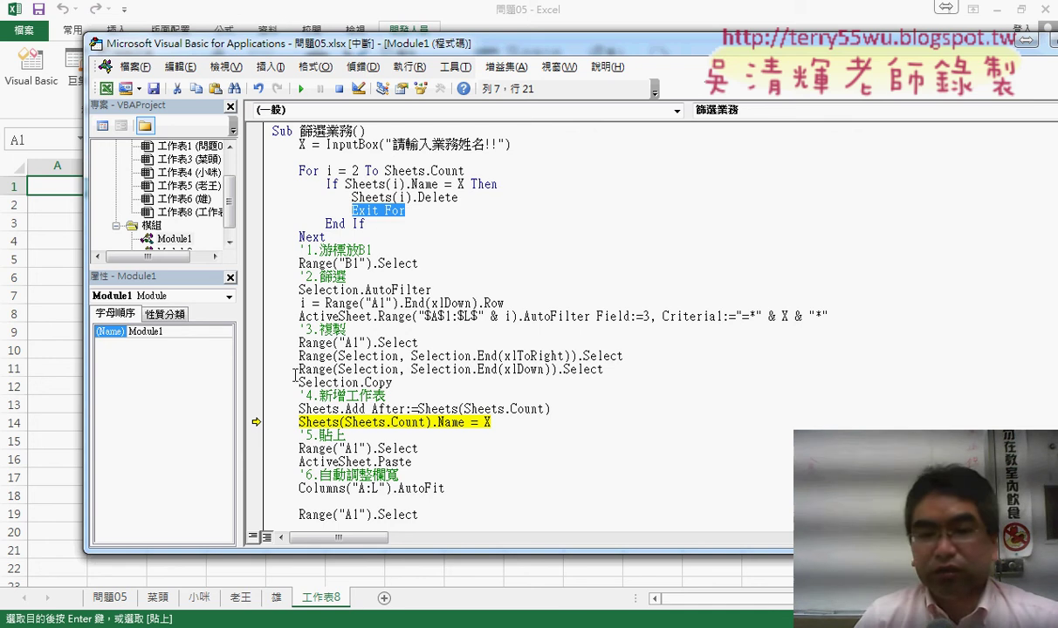
Step: Move execution back to the If Sheets(i).Name comparison and step through Sheets(i).Delete with F8
left_click_drag(259, 430, 258, 177)
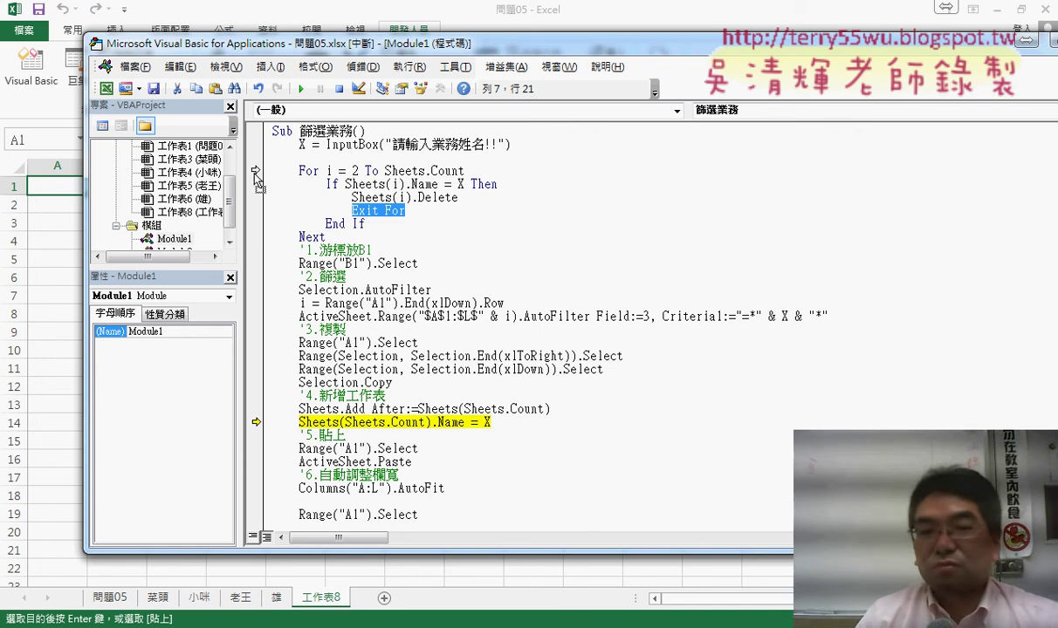
left_click_drag(258, 178, 255, 423)
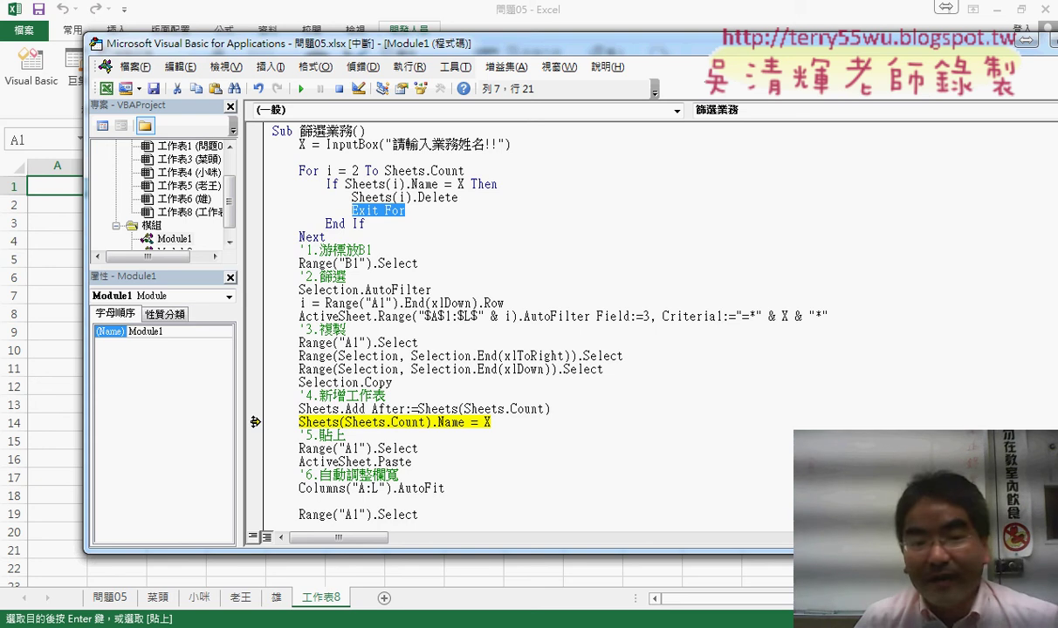
left_click_drag(255, 421, 256, 170)
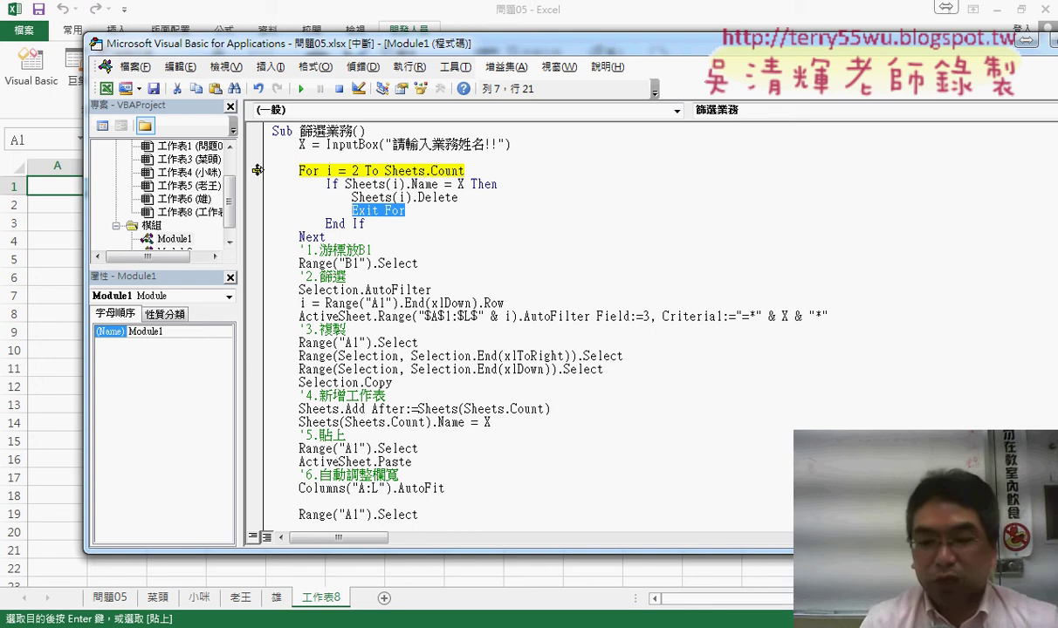
left_click_drag(257, 170, 260, 183)
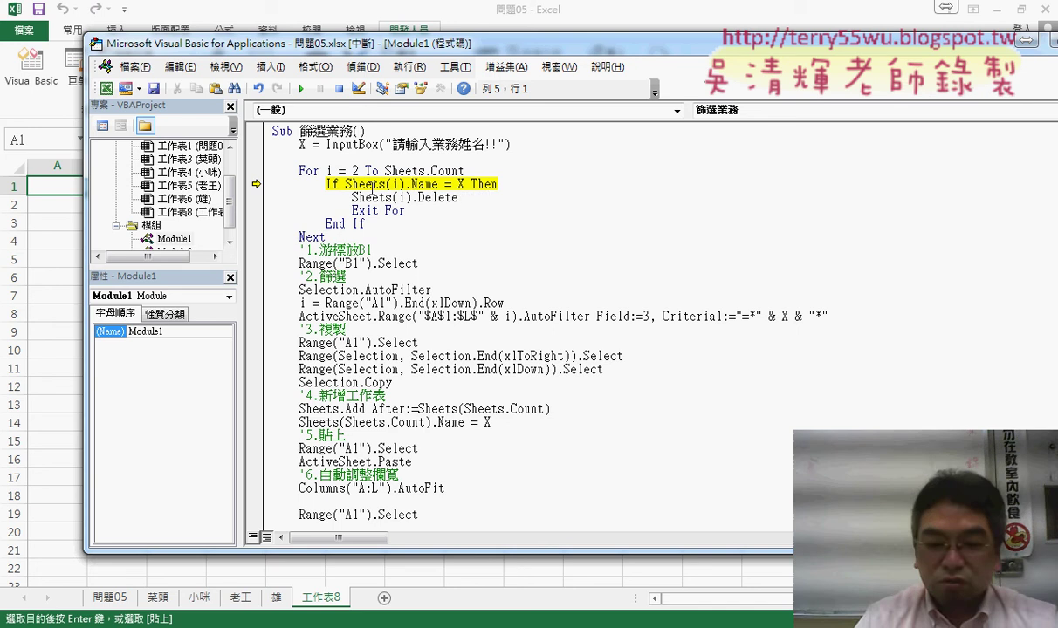
key("F8")
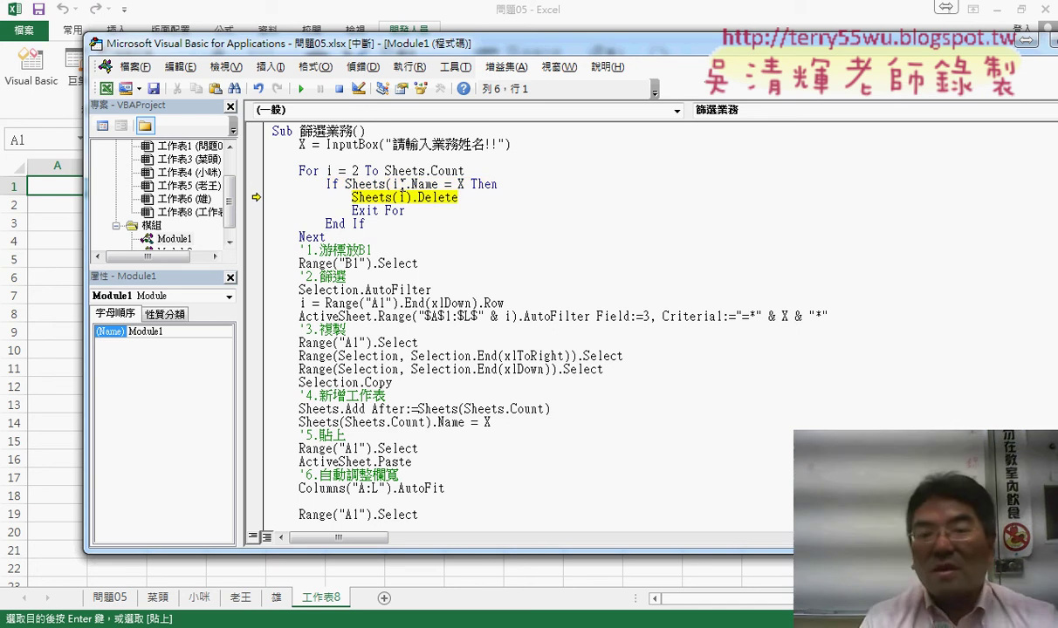
key("F8")
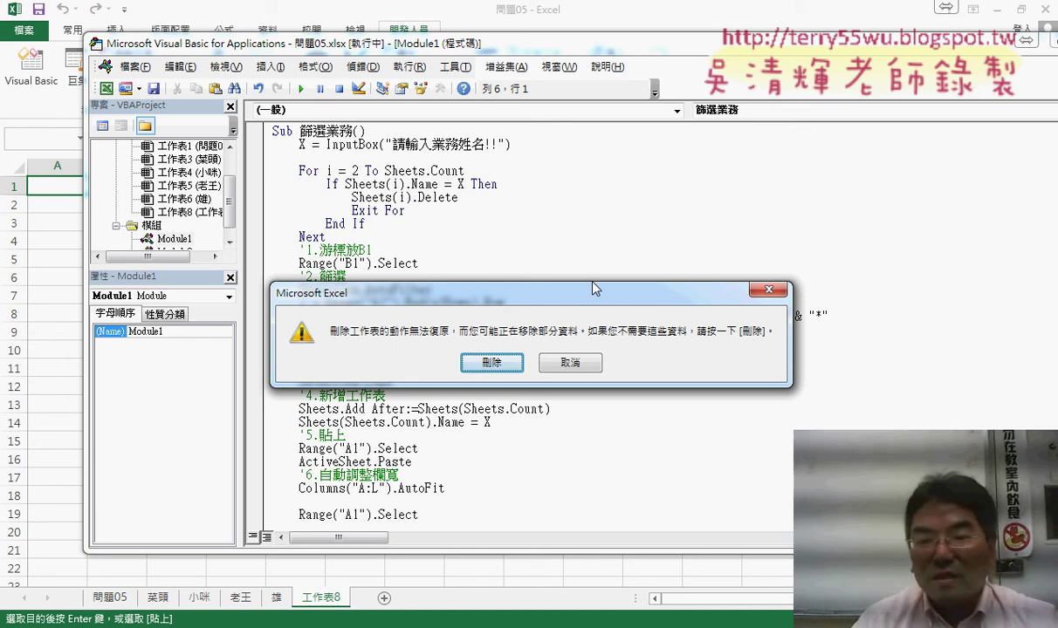
Step: Mark the 刪除 and 取消 choices on the sheet-deletion warning without answering it
mouse_move(489, 353)
left_mouse_down()
mouse_move(516, 369)
mouse_move(500, 377)
left_mouse_up()
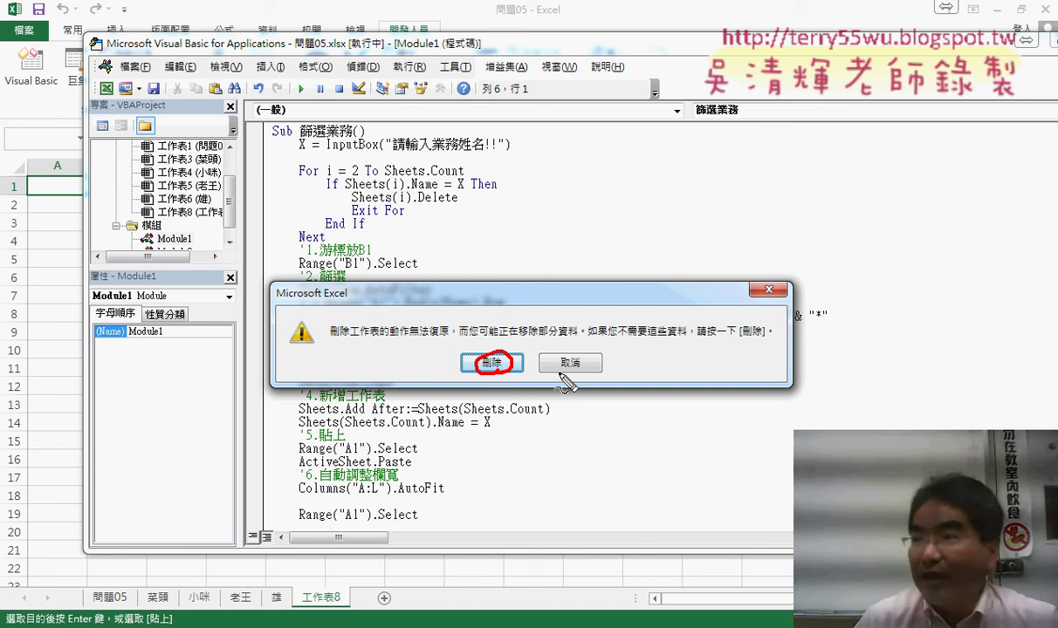
mouse_move(566, 352)
left_mouse_down()
mouse_move(541, 371)
mouse_move(574, 375)
left_mouse_up()
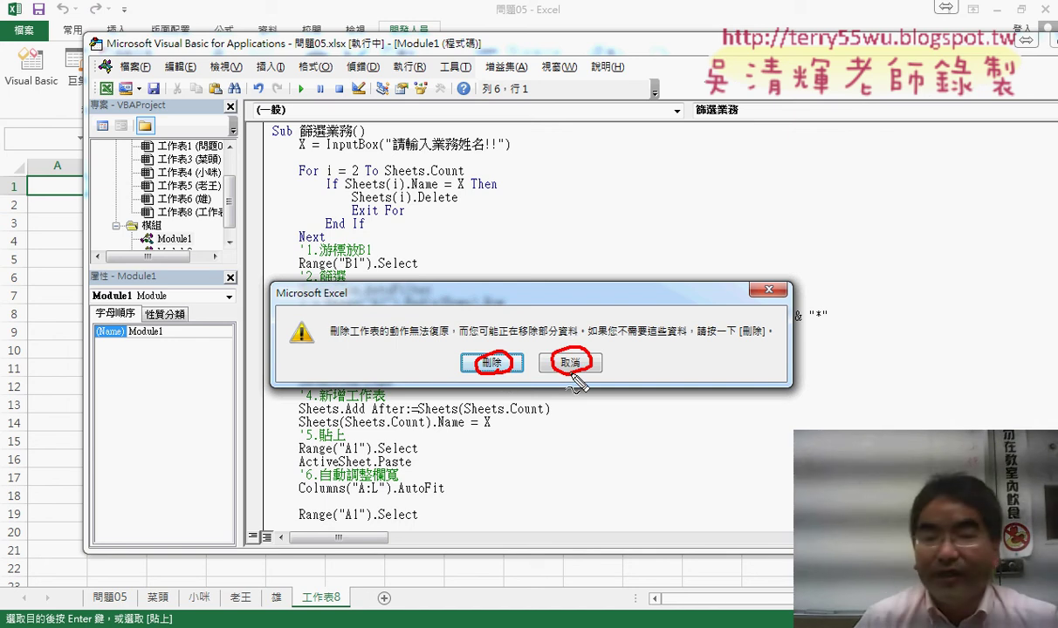
left_click_drag(249, 279, 253, 389)
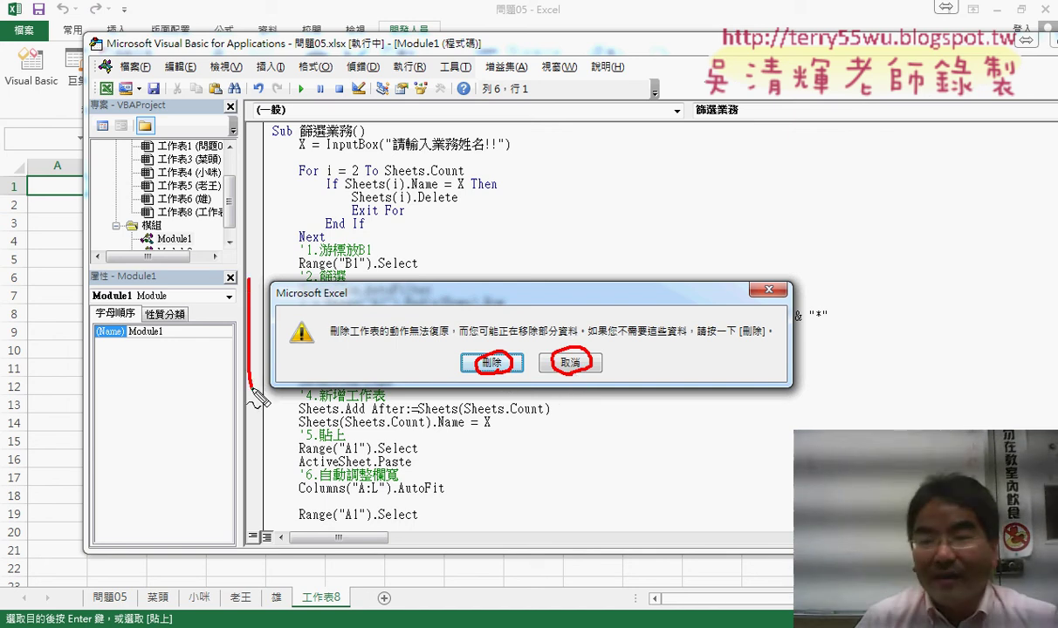
mouse_move(274, 264)
left_mouse_down()
mouse_move(750, 261)
mouse_move(611, 397)
mouse_move(293, 417)
left_mouse_up()
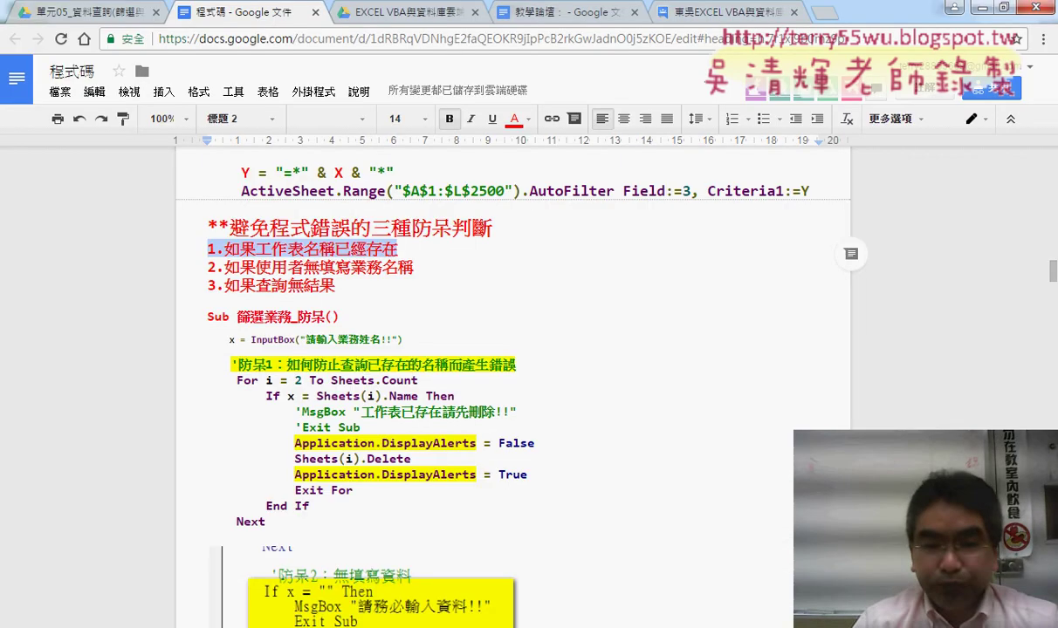
Step: Bring the VBA editor back, then Excel with its pending sheet-deletion warning
left_click(336, 429)
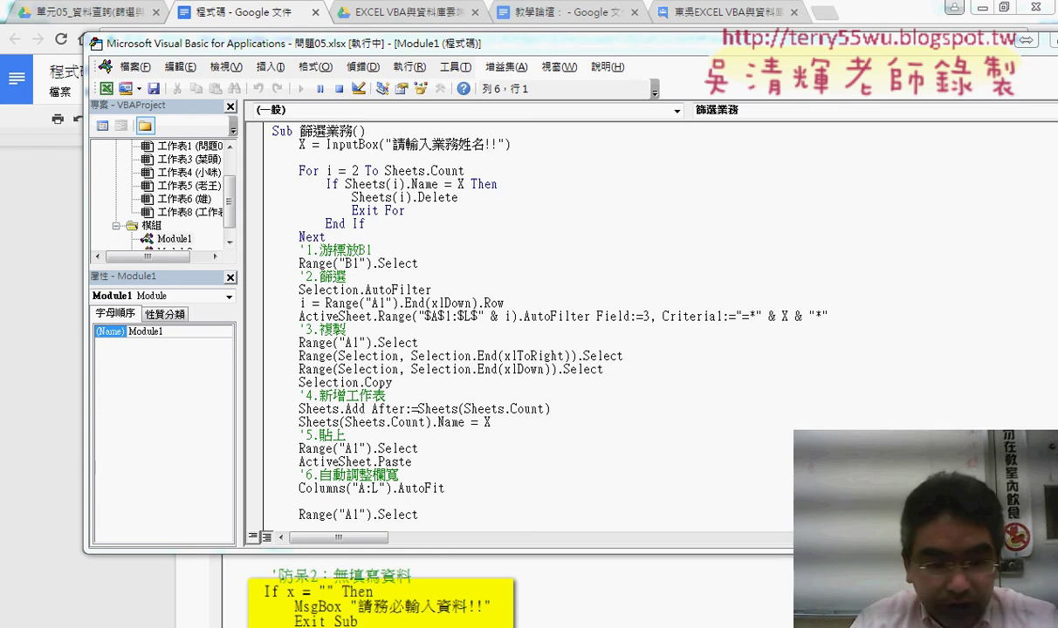
left_click(150, 568)
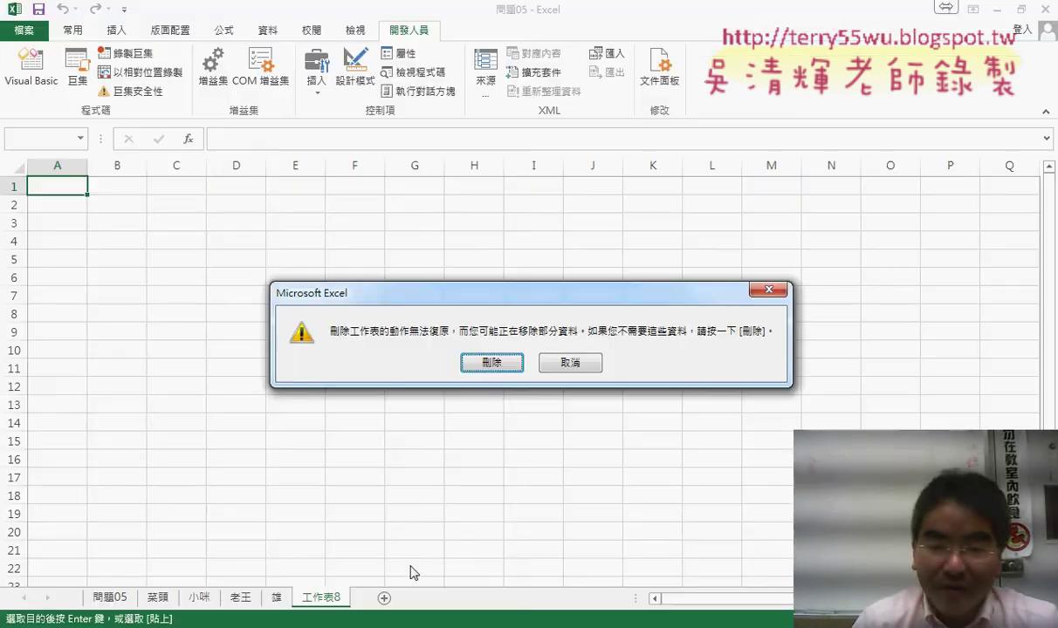
Step: Delete the old 菜頭 sheet, reset the macro, remove leftover 工作表8, and return to 問題05
left_click(502, 366)
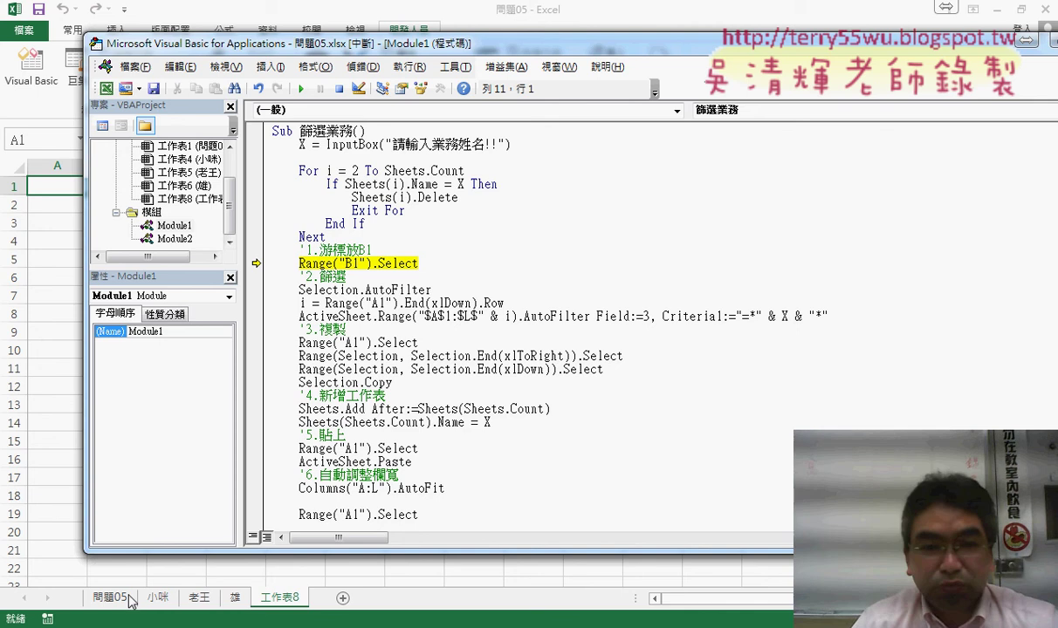
left_click(338, 88)
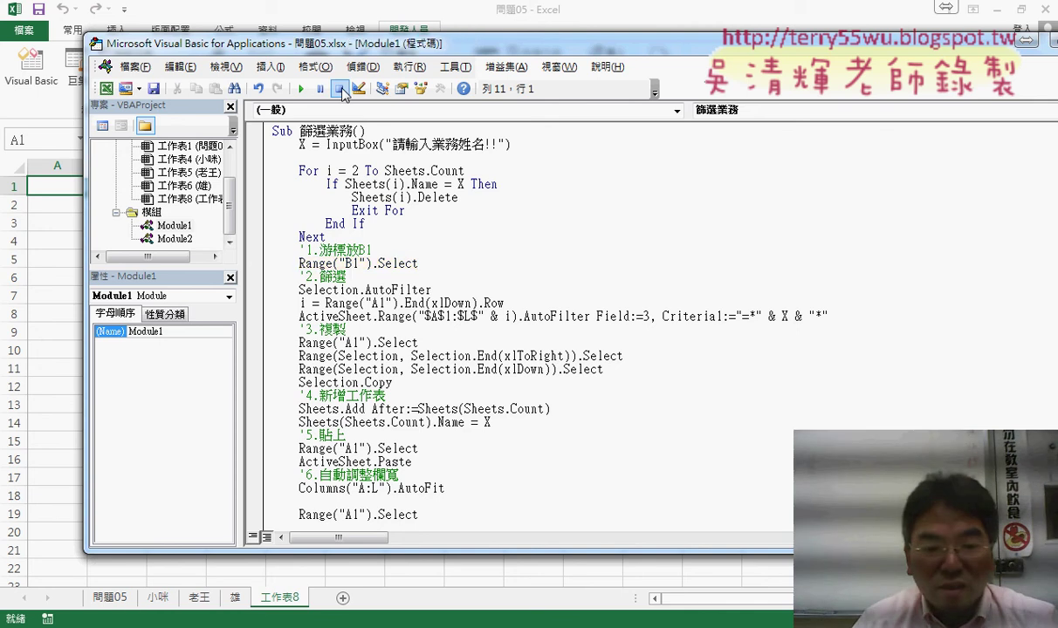
right_click(288, 594)
left_click(301, 427)
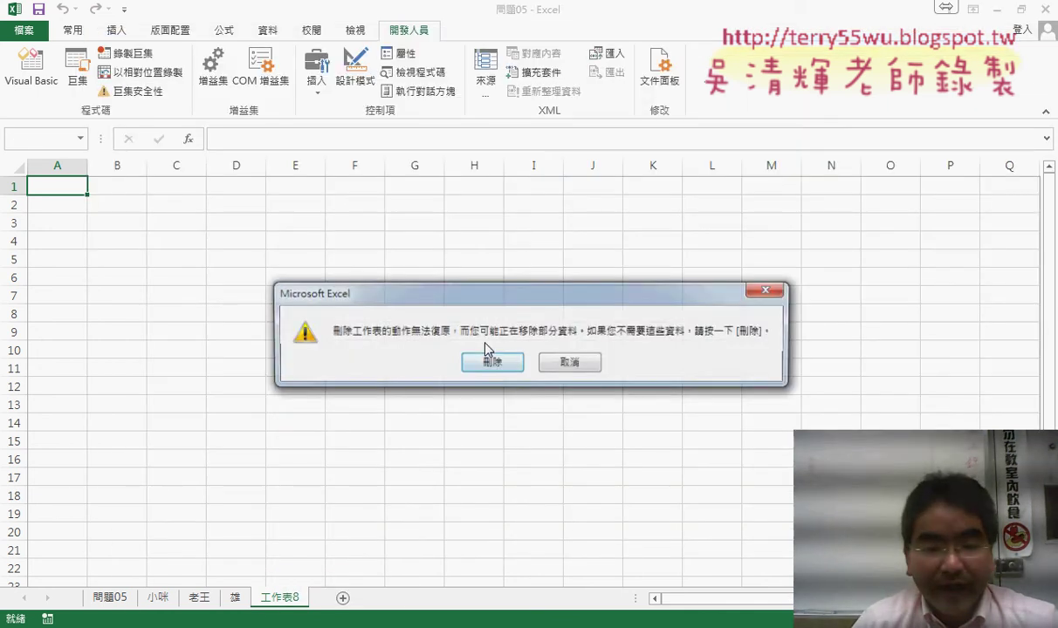
left_click(491, 361)
left_click(121, 600)
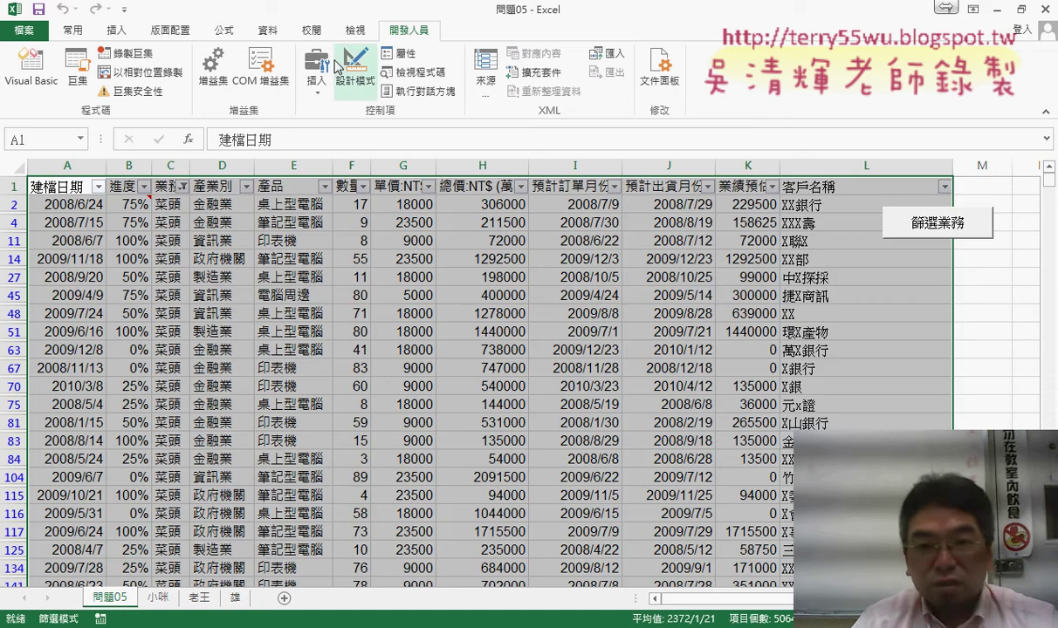
left_click(267, 30)
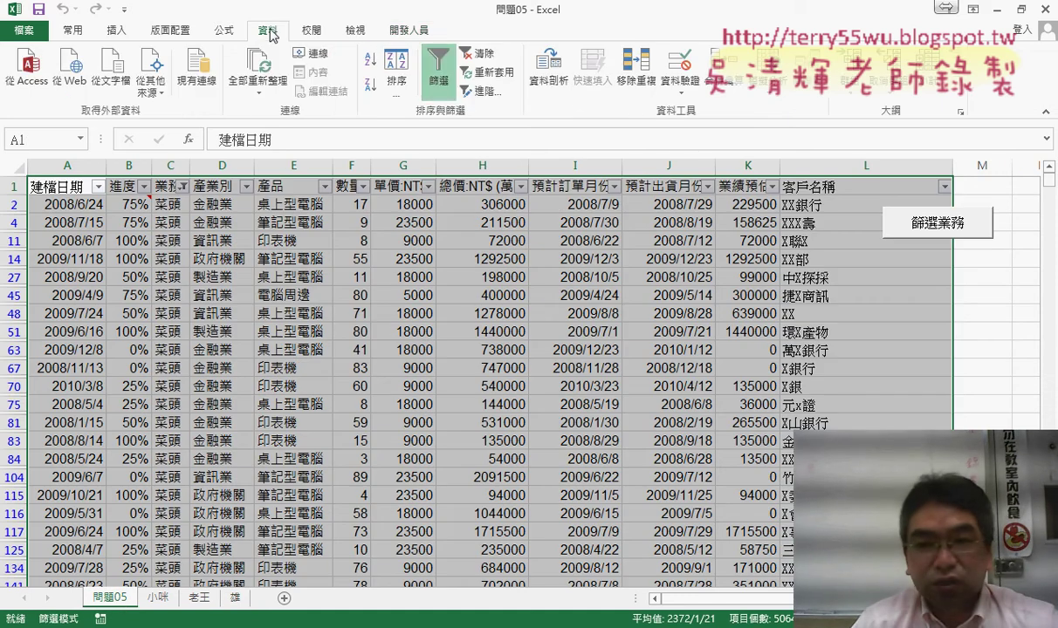
Step: Turn off the 篩選 filter on the 問題05 data and leave cell A1 selected
double_click(438, 93)
left_click(438, 90)
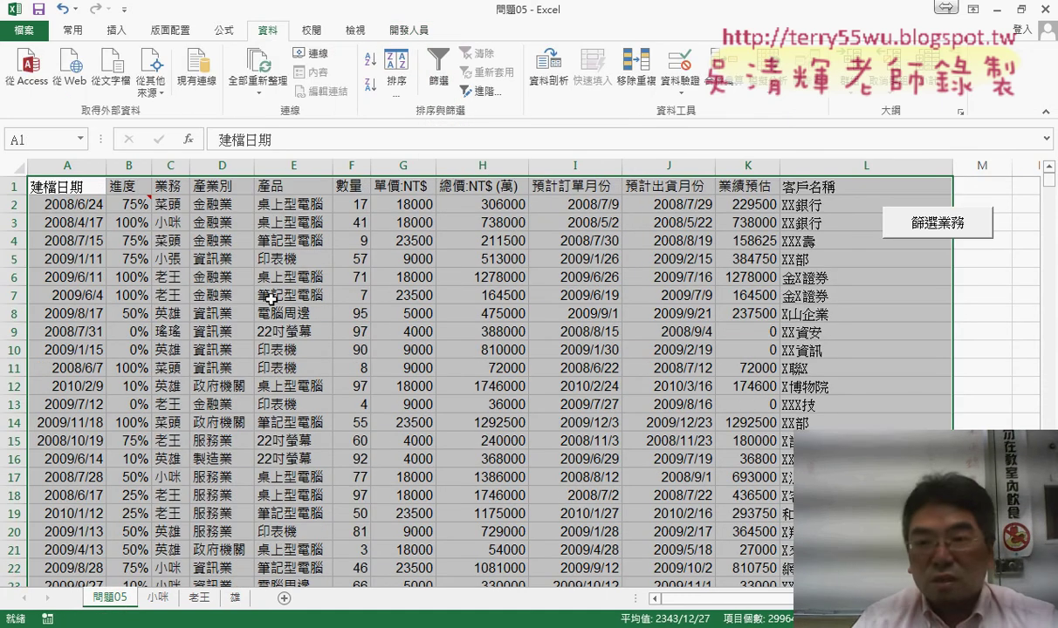
left_click(83, 185)
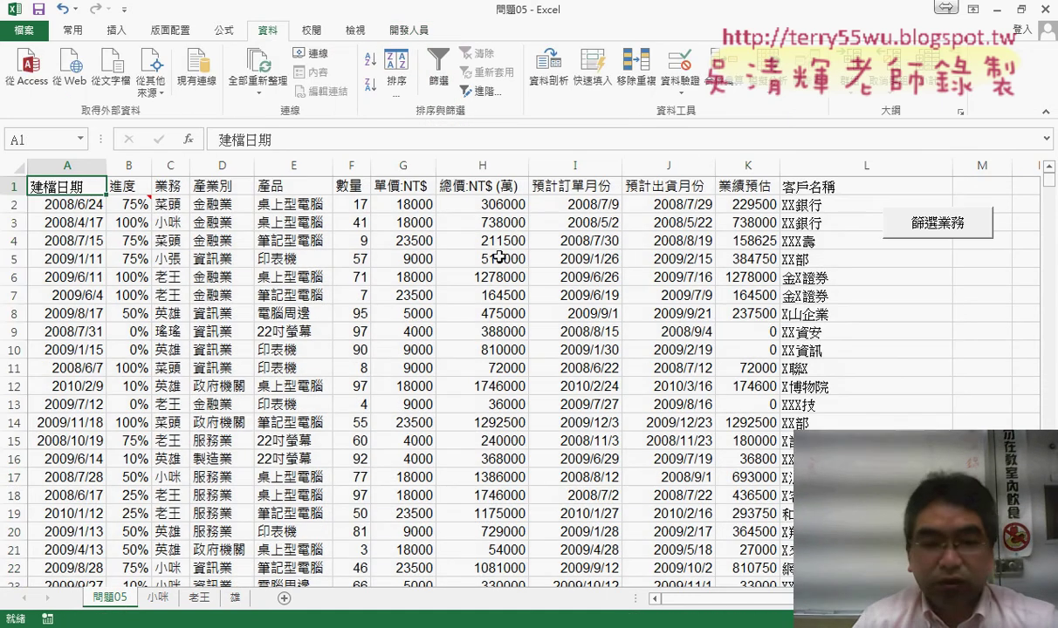
Step: Run 篩選業務 with 小咪, confirm replacing the old 小咪 sheet, and view it
left_click(899, 228)
type("ce")
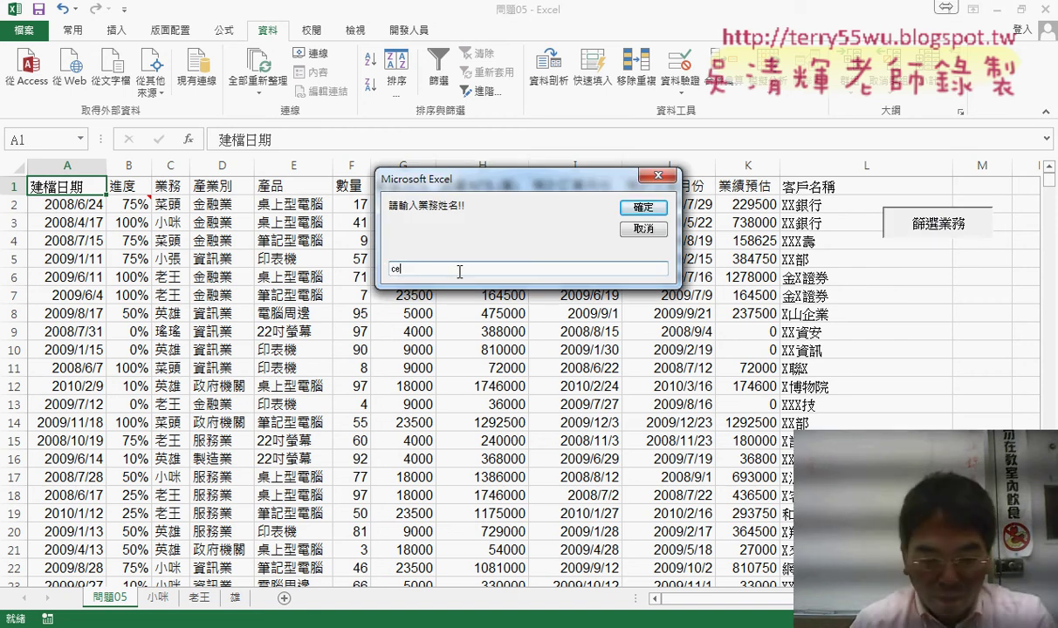
key("BackSpace")
key("BackSpace")
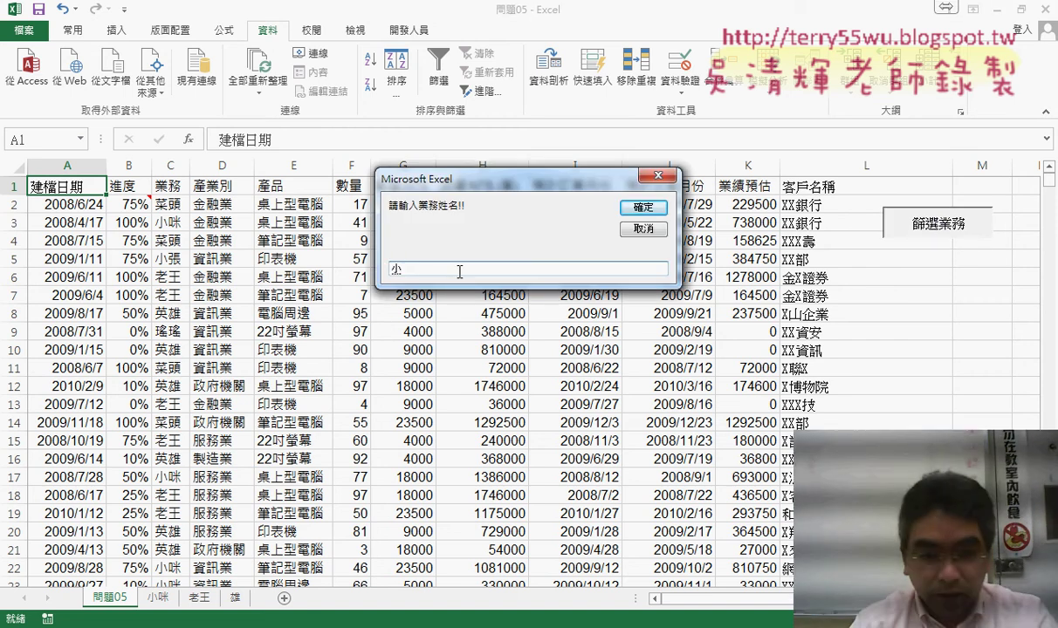
type("小咪")
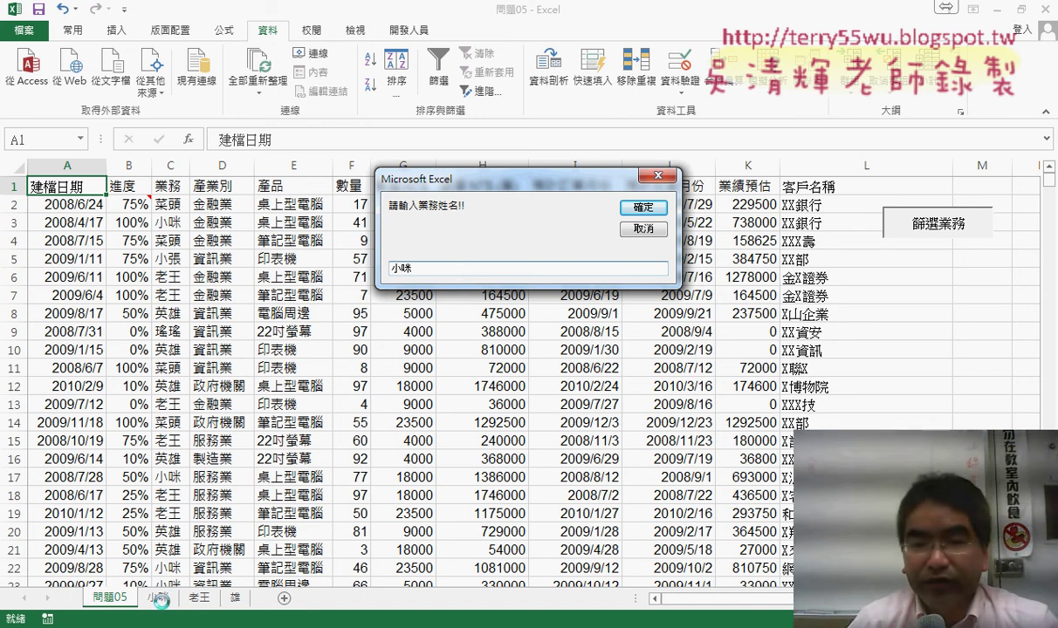
left_click(643, 209)
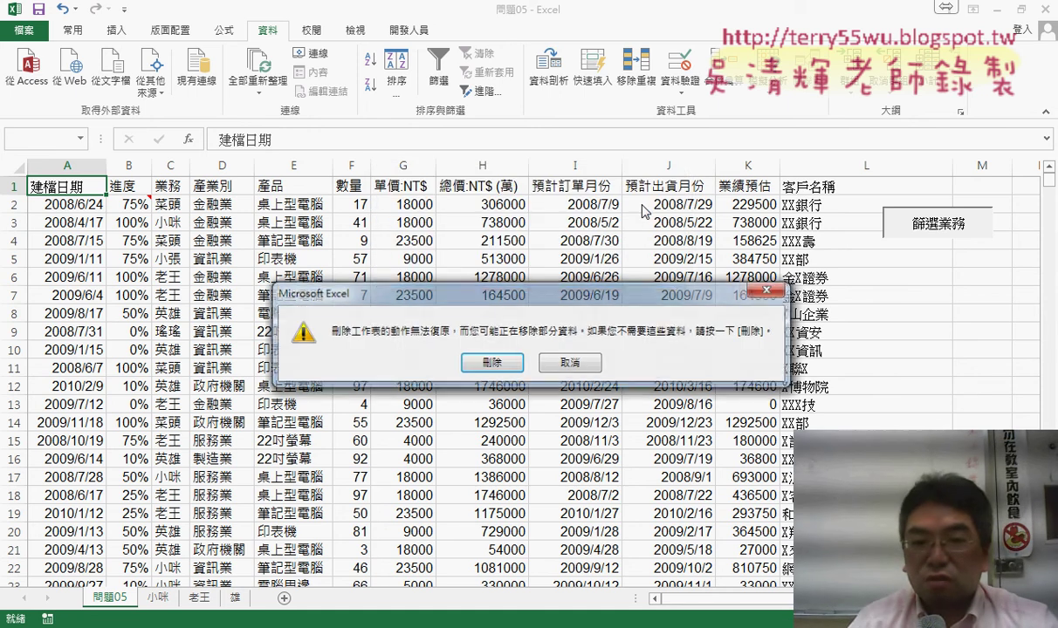
left_click(514, 368)
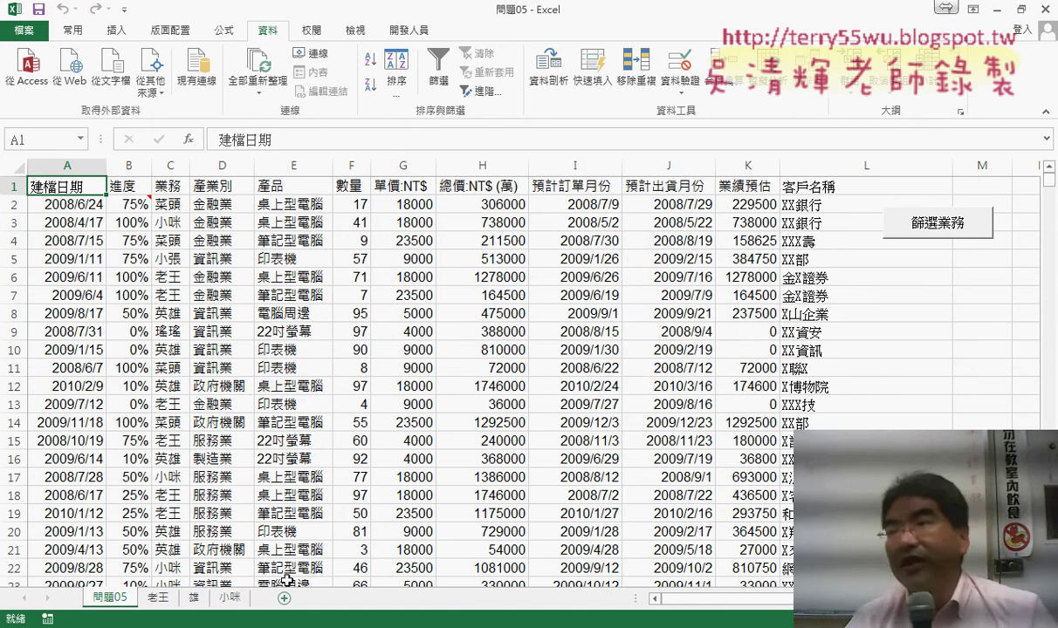
left_click(230, 598)
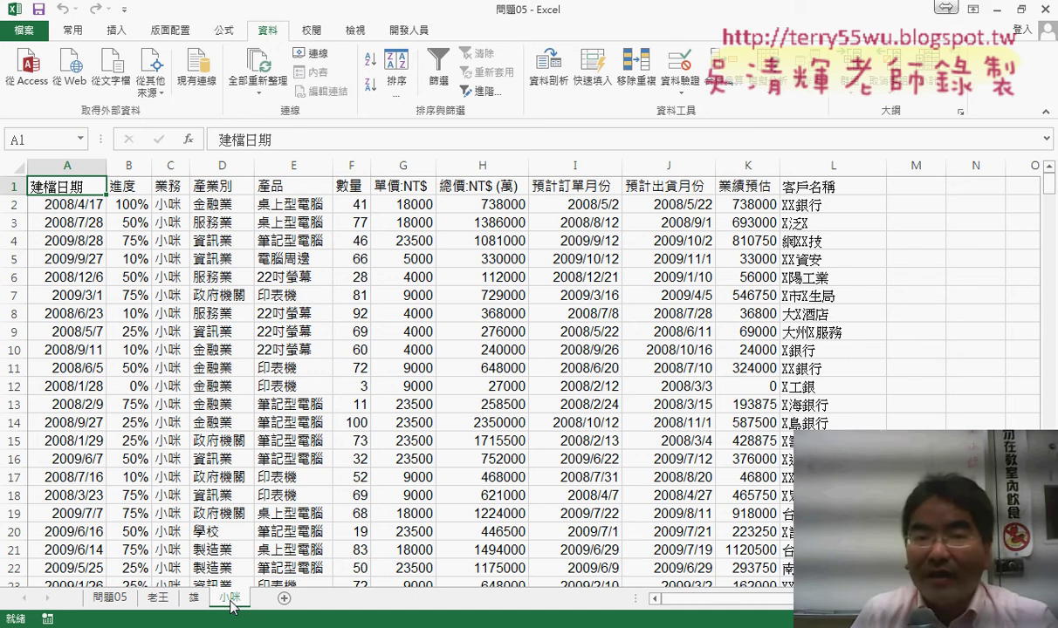
Step: Insert Application.DisplayAlerts = False right before Sheets(i).Delete in the If block
left_click(407, 30)
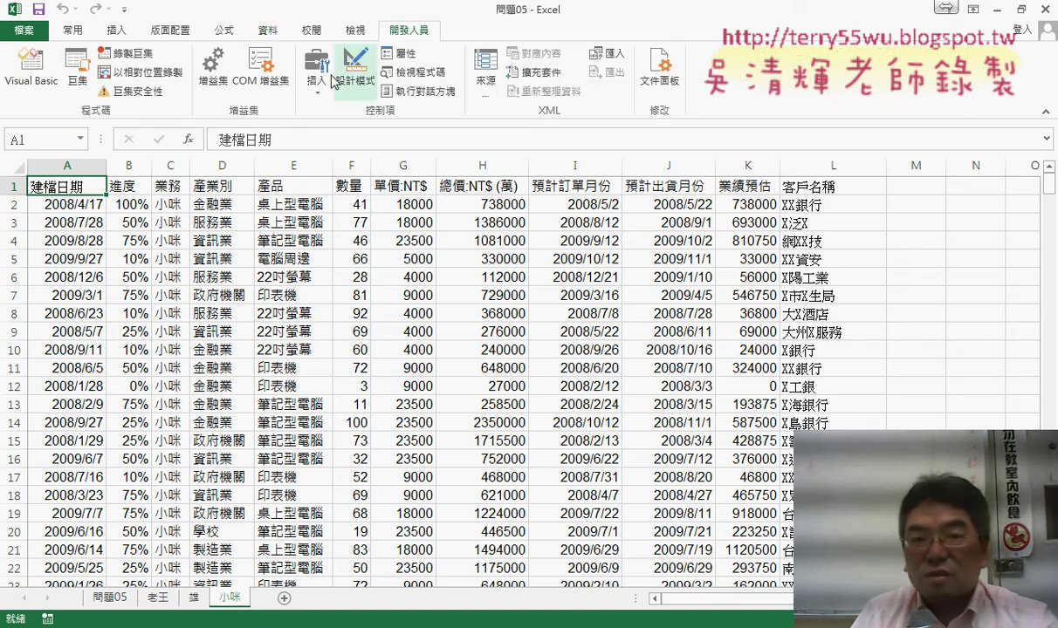
left_click(39, 74)
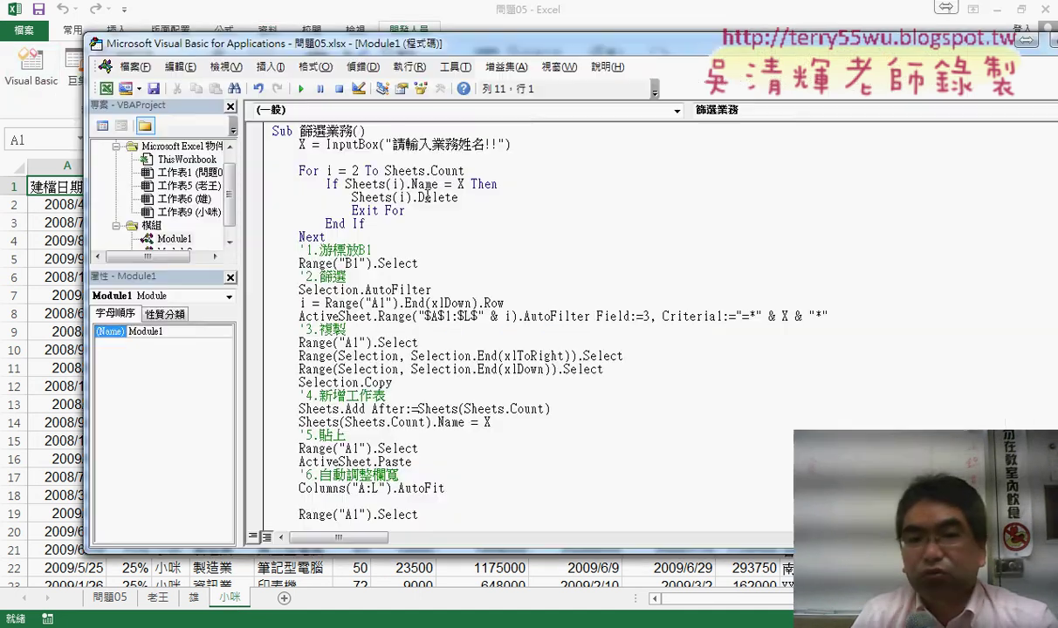
left_click_drag(458, 197, 353, 200)
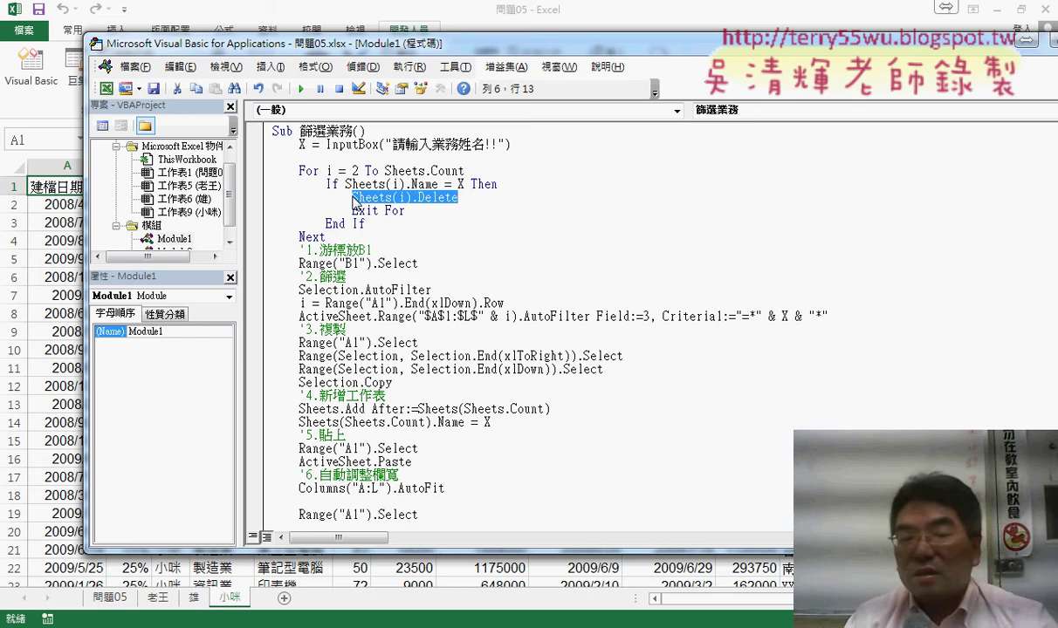
left_click(511, 185)
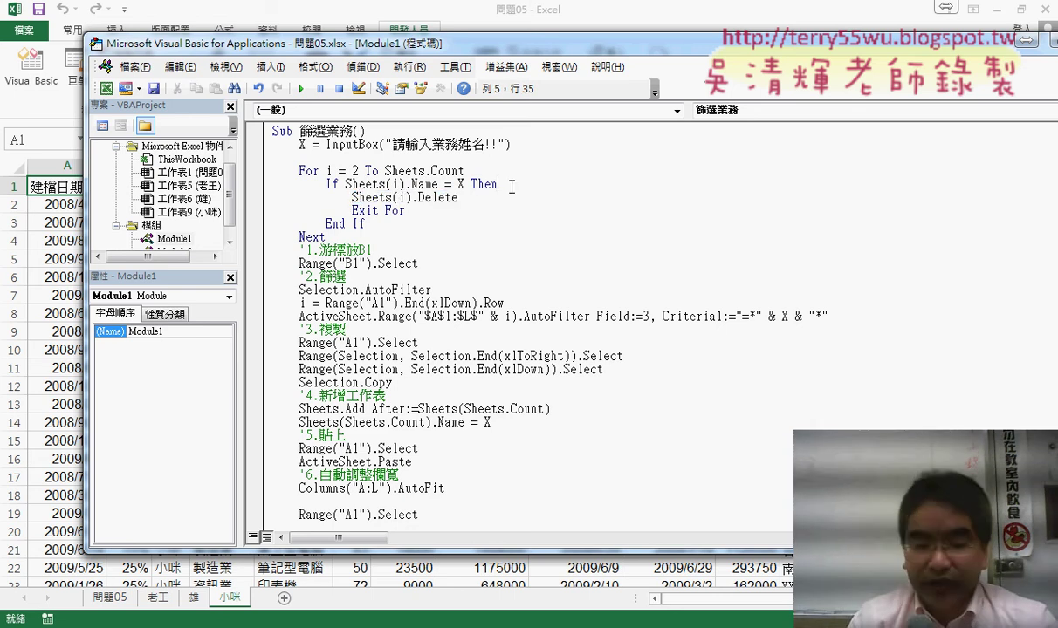
key("Return")
key("Tab")
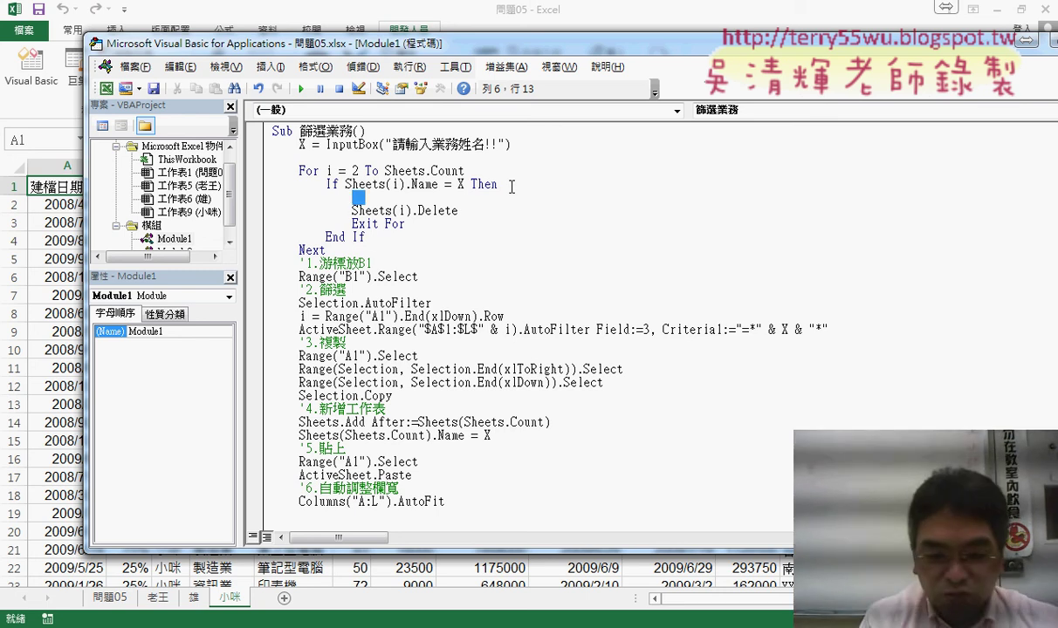
type("a")
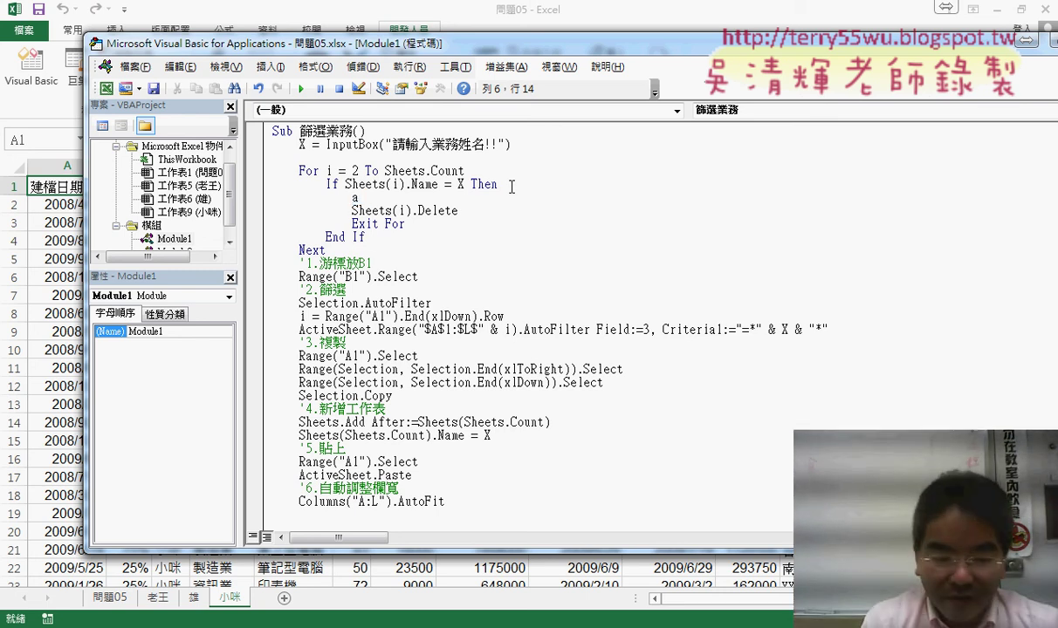
type("pplica")
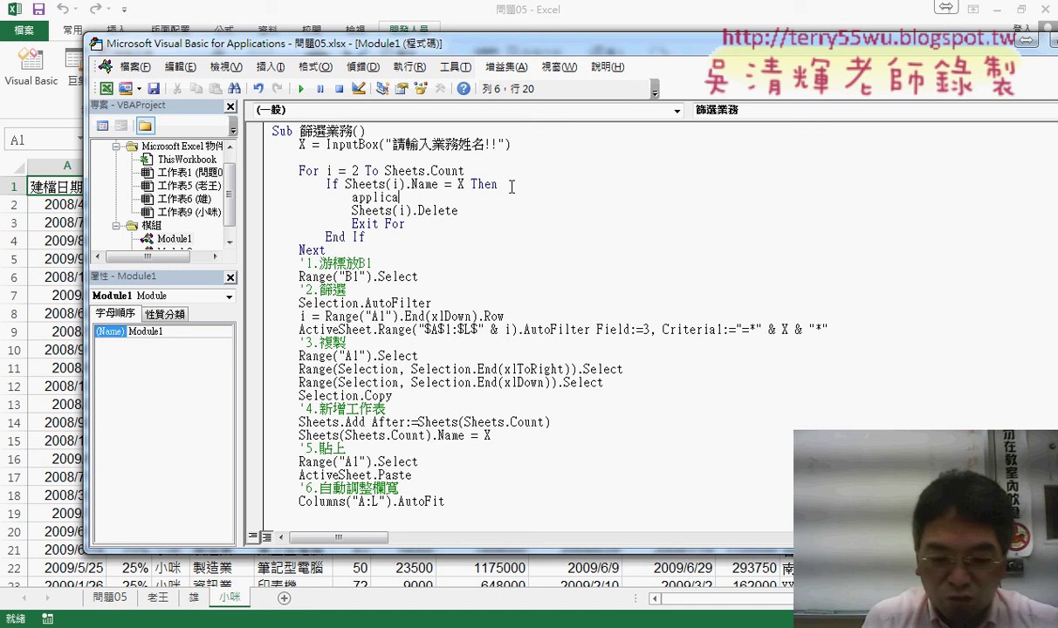
type("tio")
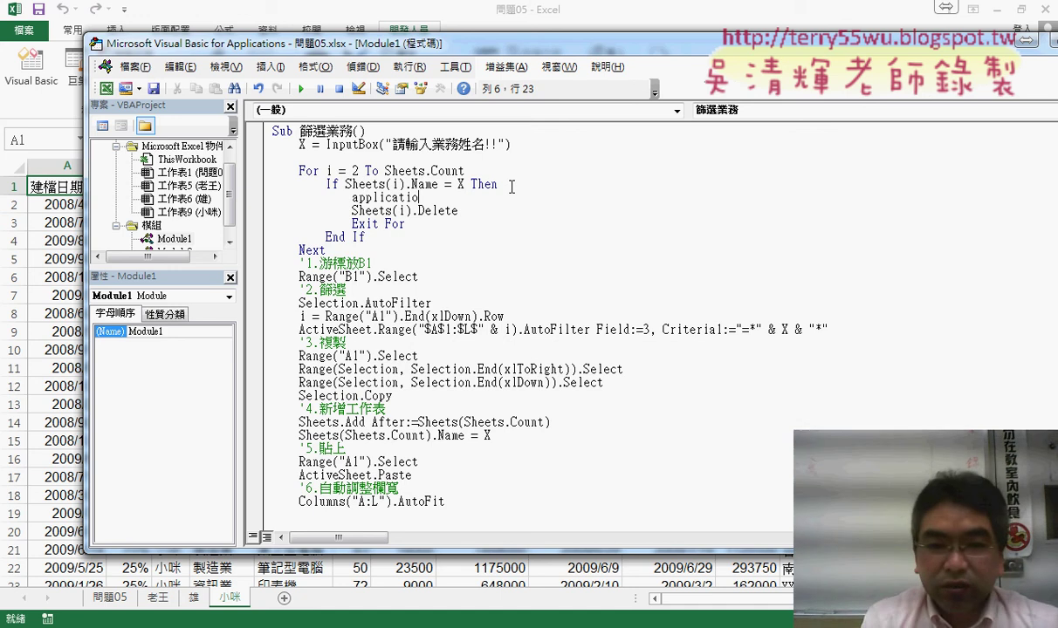
type("n,")
key("BackSpace")
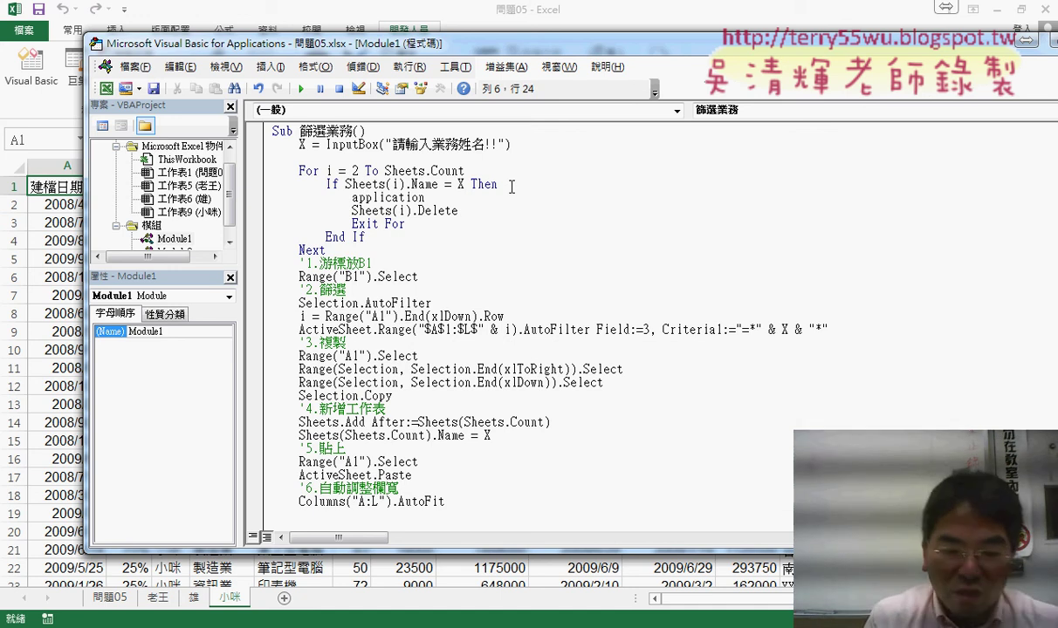
type(".d")
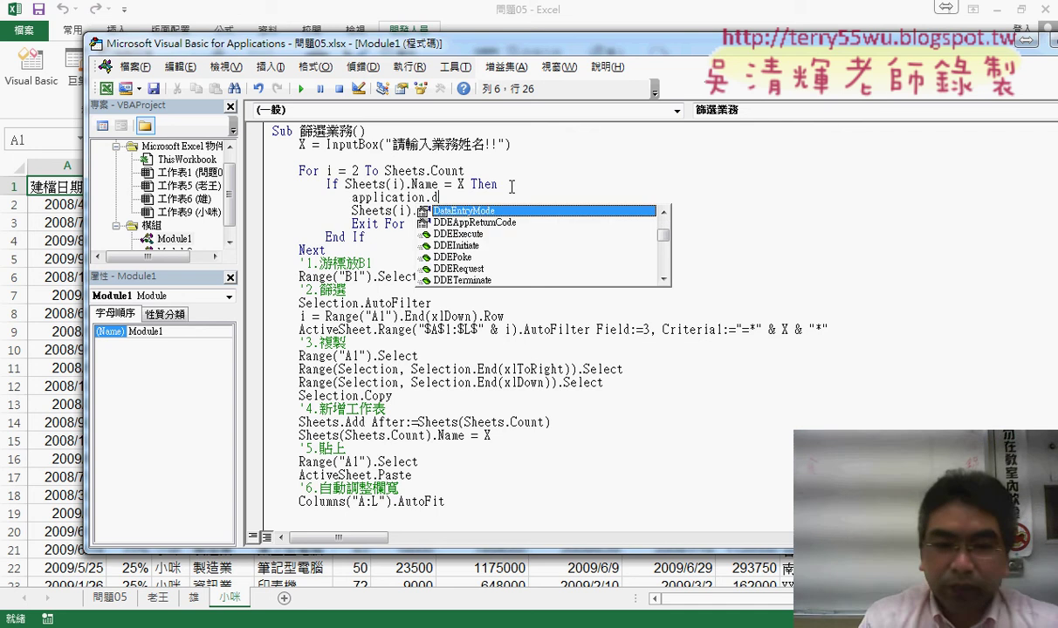
type("isplaya")
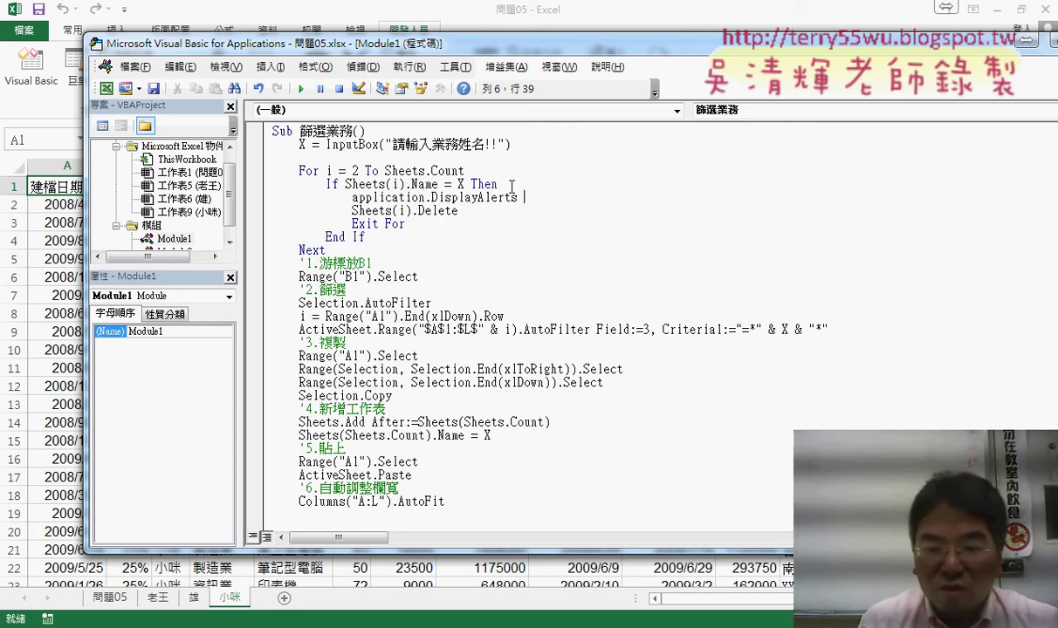
type(" =False")
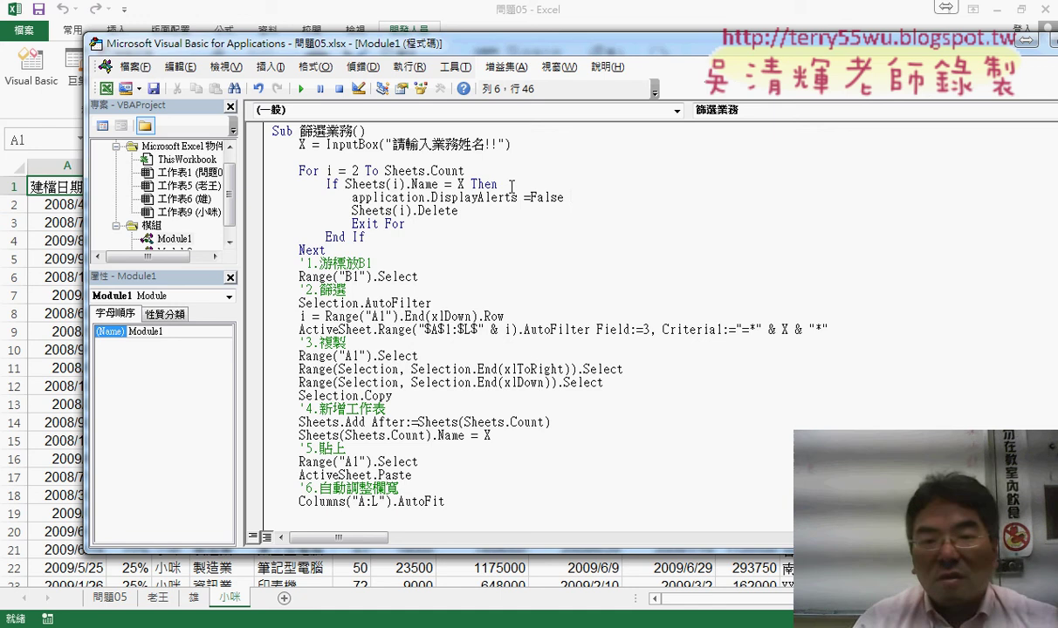
key("Down")
key("Down")
key("Down")
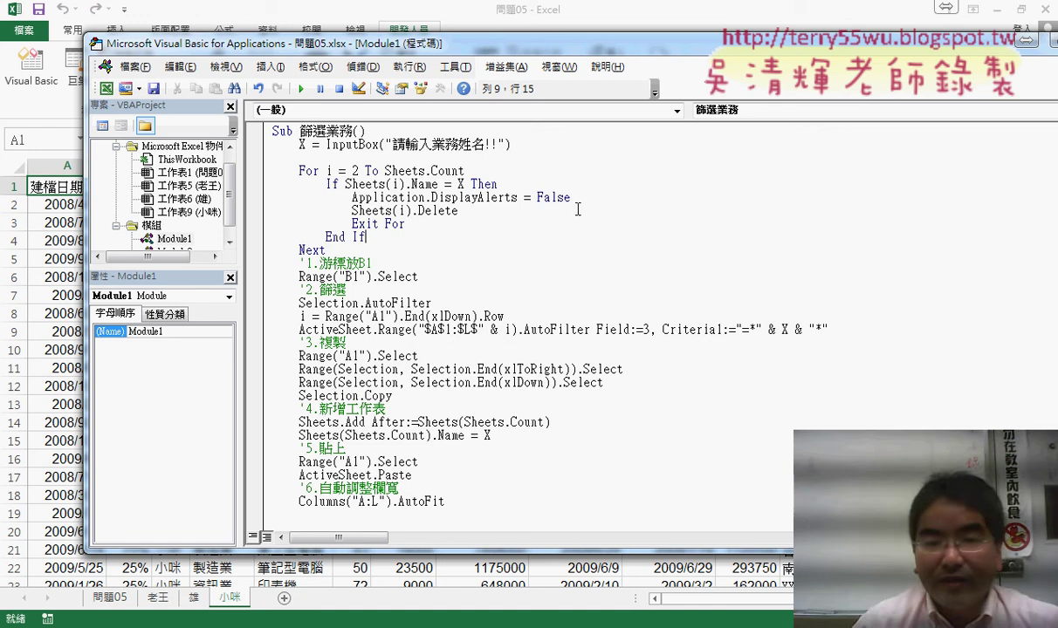
Step: Add Application.DisplayAlerts = True on a new line after Sheets(i).Delete
left_click(577, 210)
key("Return")
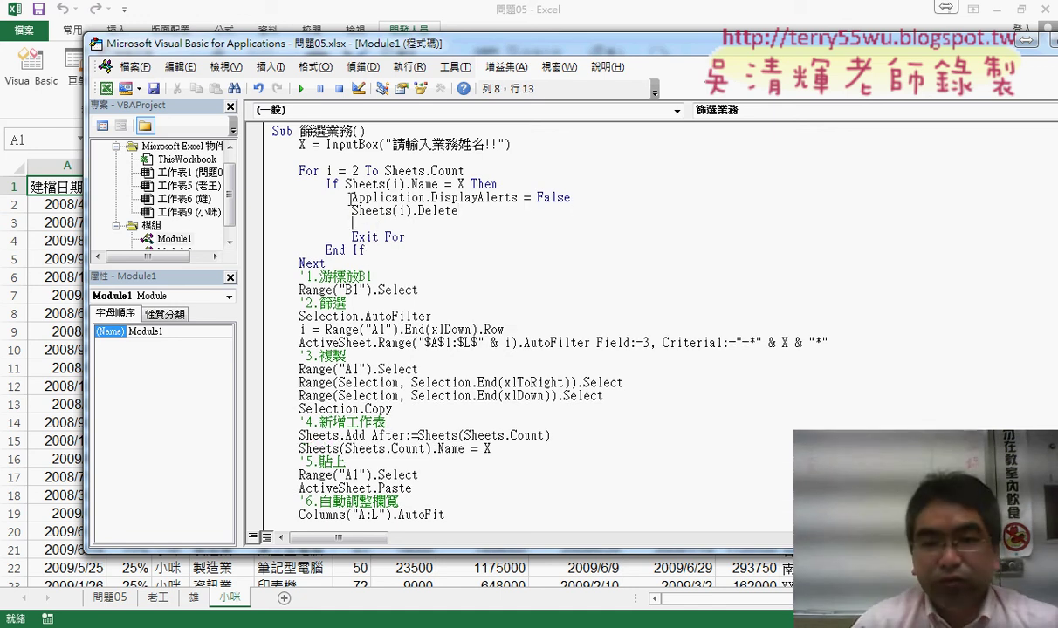
left_click_drag(350, 198, 518, 197)
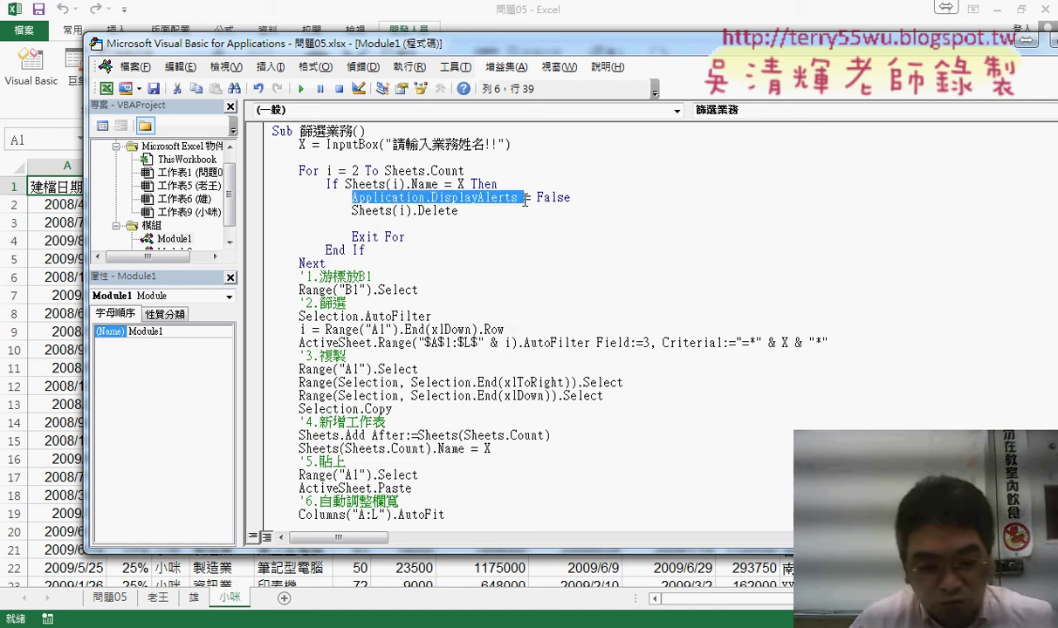
key("ctrl+c")
left_click(483, 226)
key("ctrl+v")
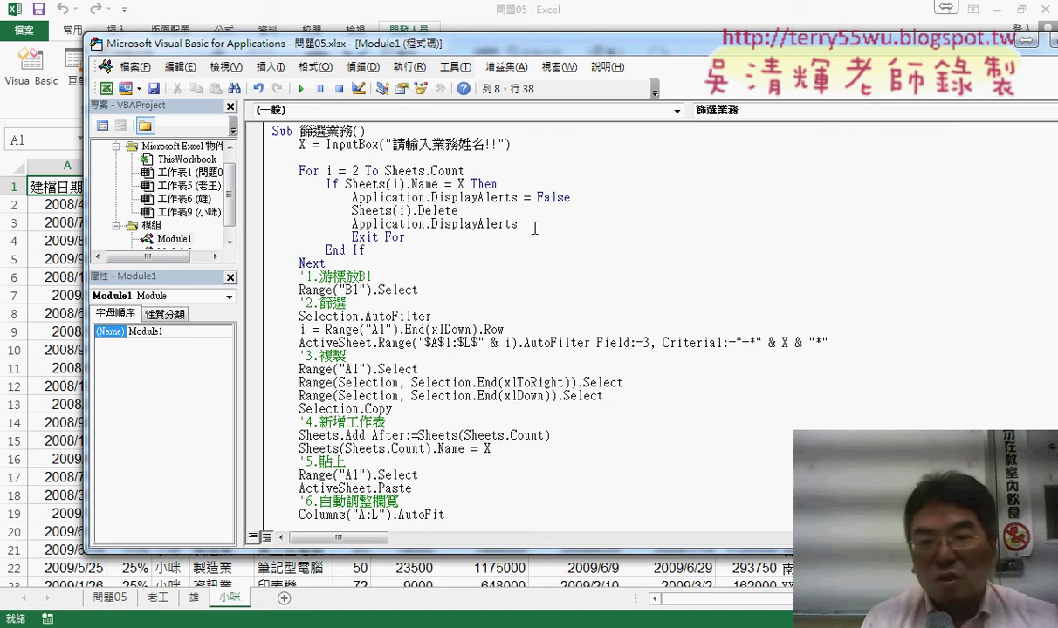
type("=")
type("t")
key("space")
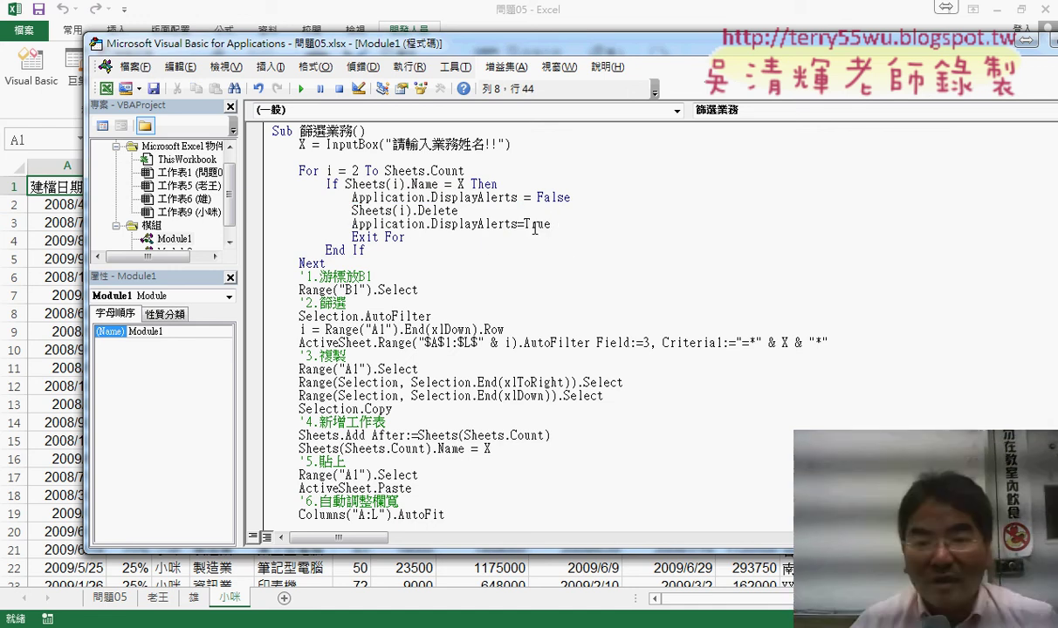
left_click(523, 290)
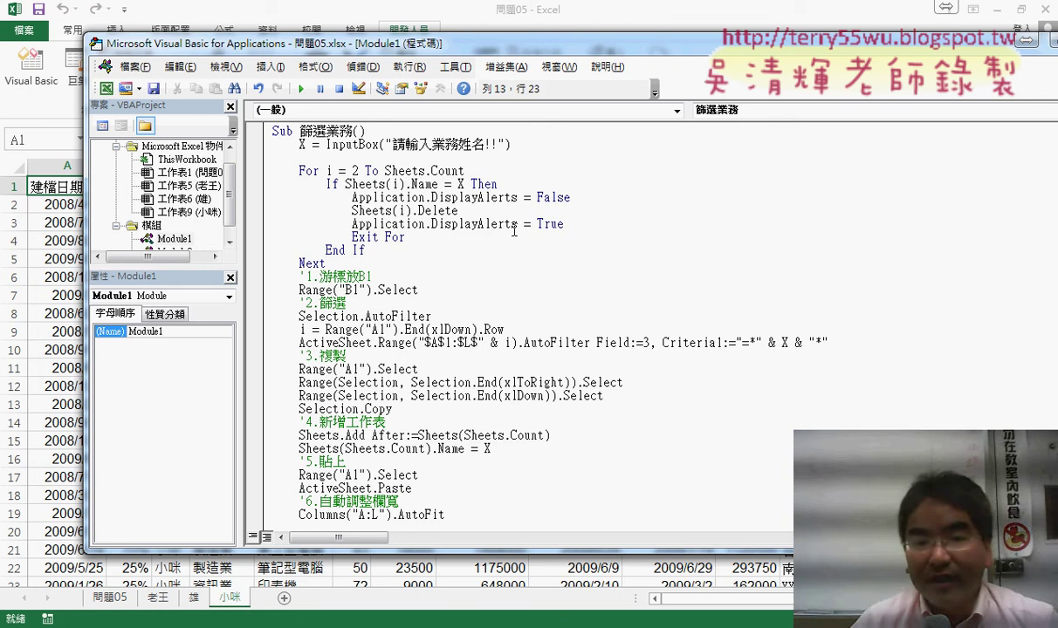
mouse_move(565, 224)
left_mouse_down()
mouse_move(385, 224)
mouse_move(591, 194)
left_mouse_up()
left_click(573, 232)
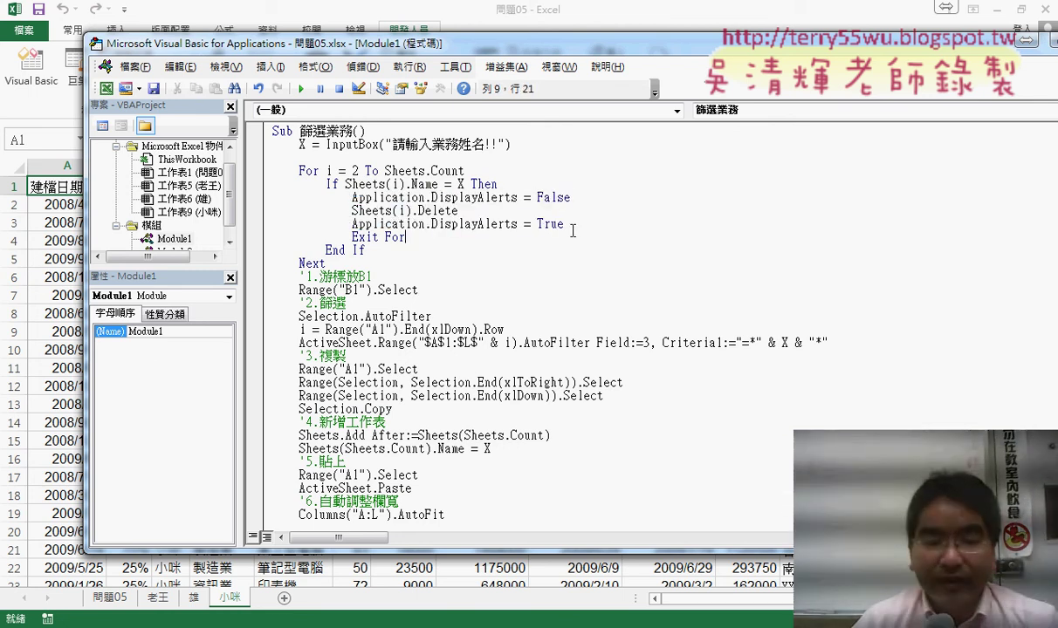
Step: Rerun the macro from 問題05 with 老王, check the warning-free new 老王 sheet, then return
left_click(45, 262)
left_click(52, 276)
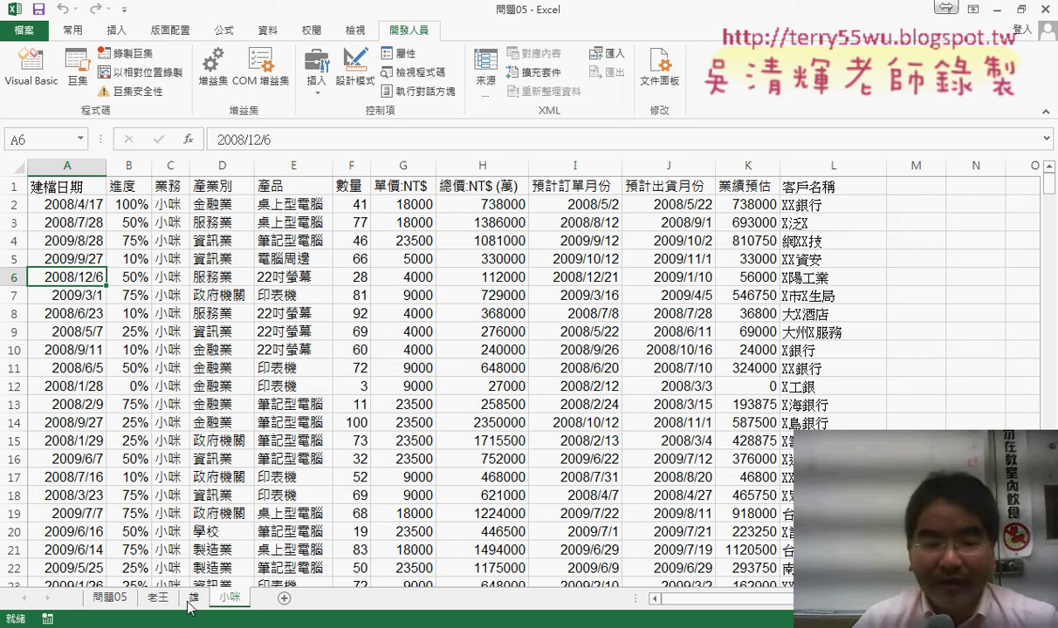
left_click(110, 598)
left_click(897, 240)
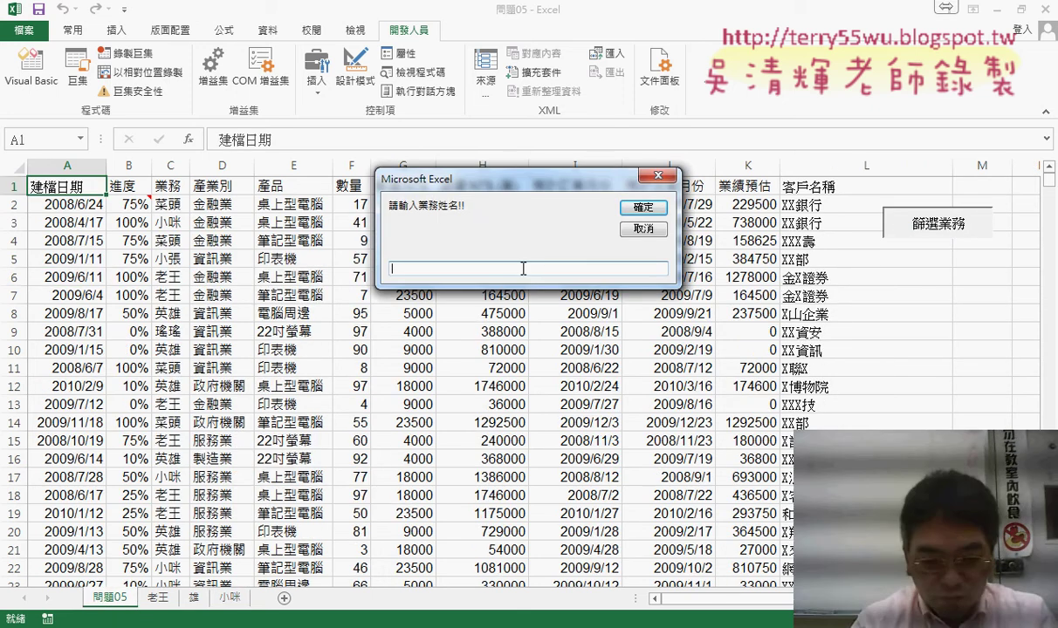
type("ㄌㄠ")
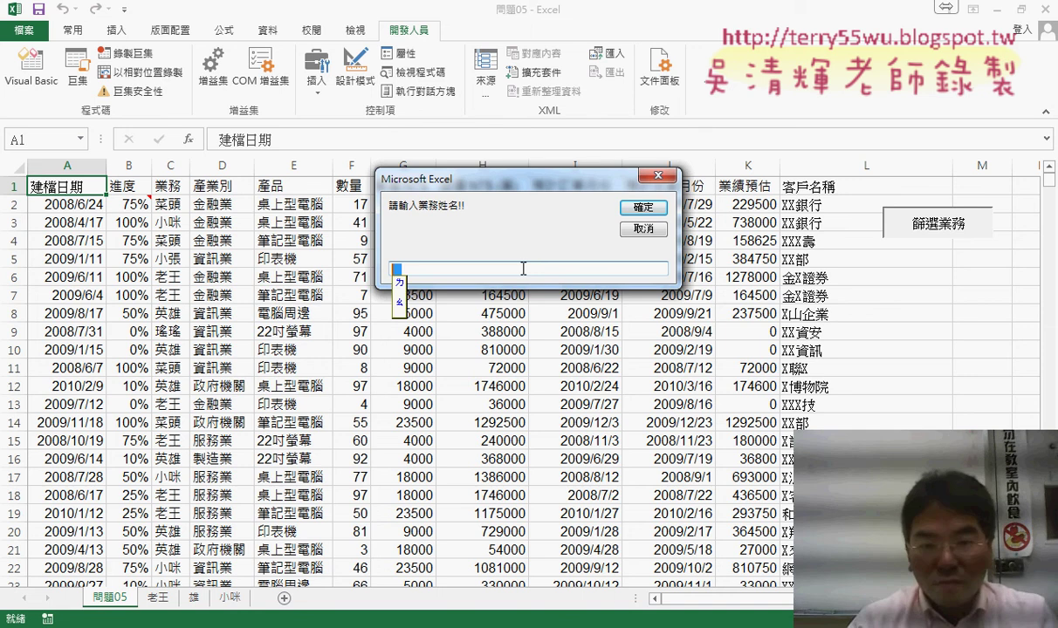
type("老王")
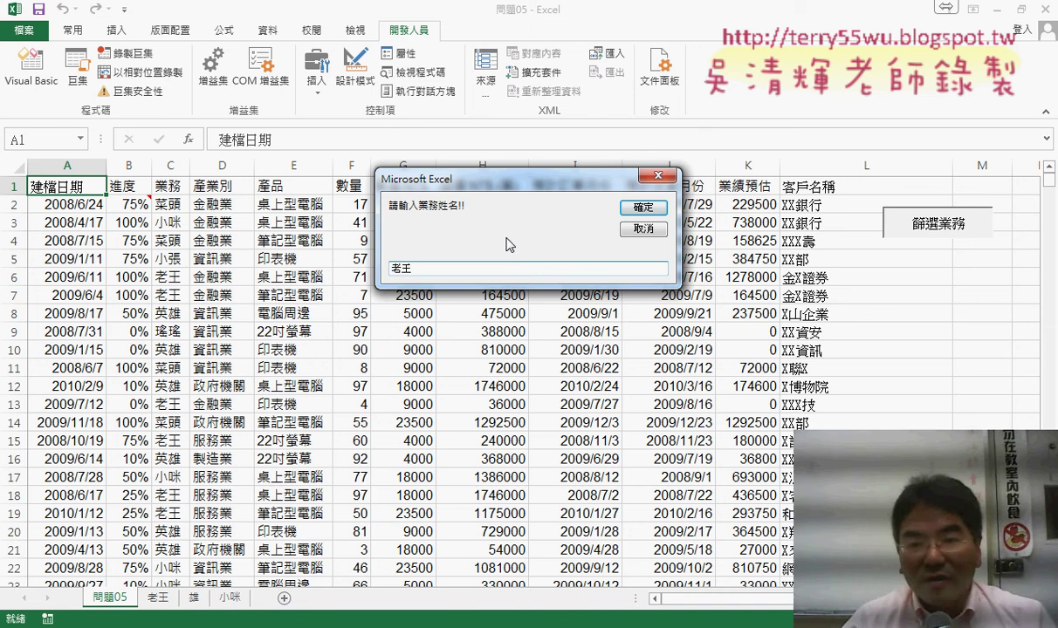
left_click(650, 209)
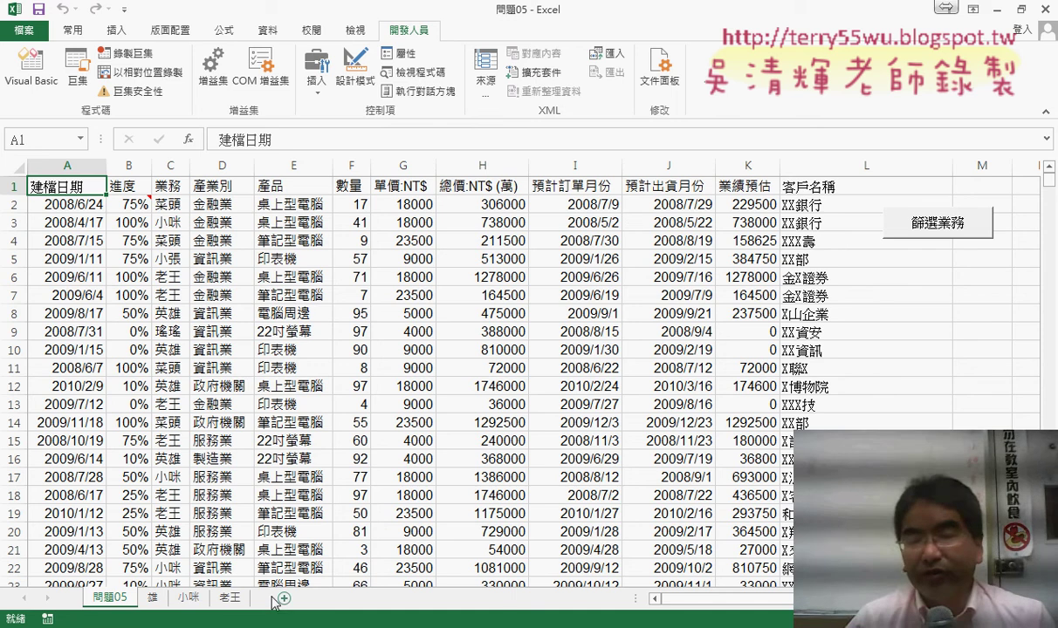
left_click(228, 598)
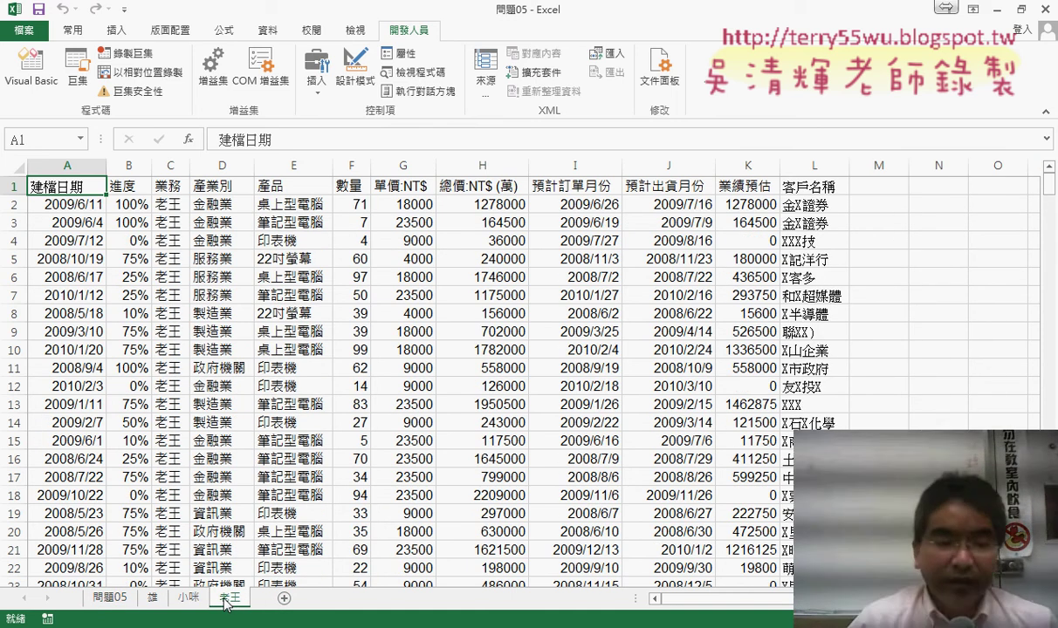
left_click(111, 597)
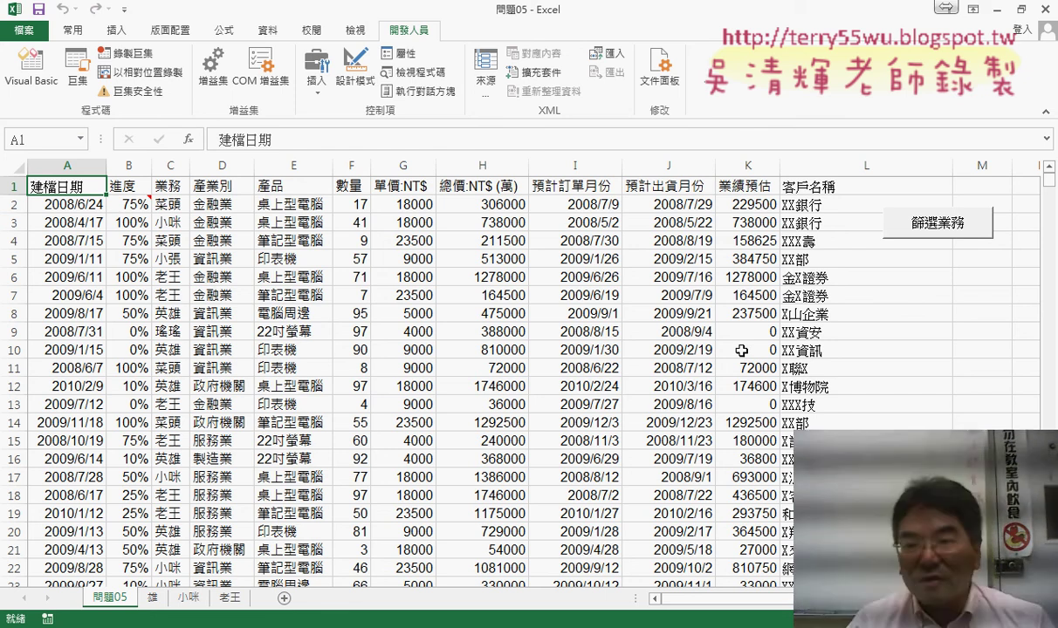
Step: Run 篩選業務 with a blank name and debug the resulting error 1004
left_click(937, 231)
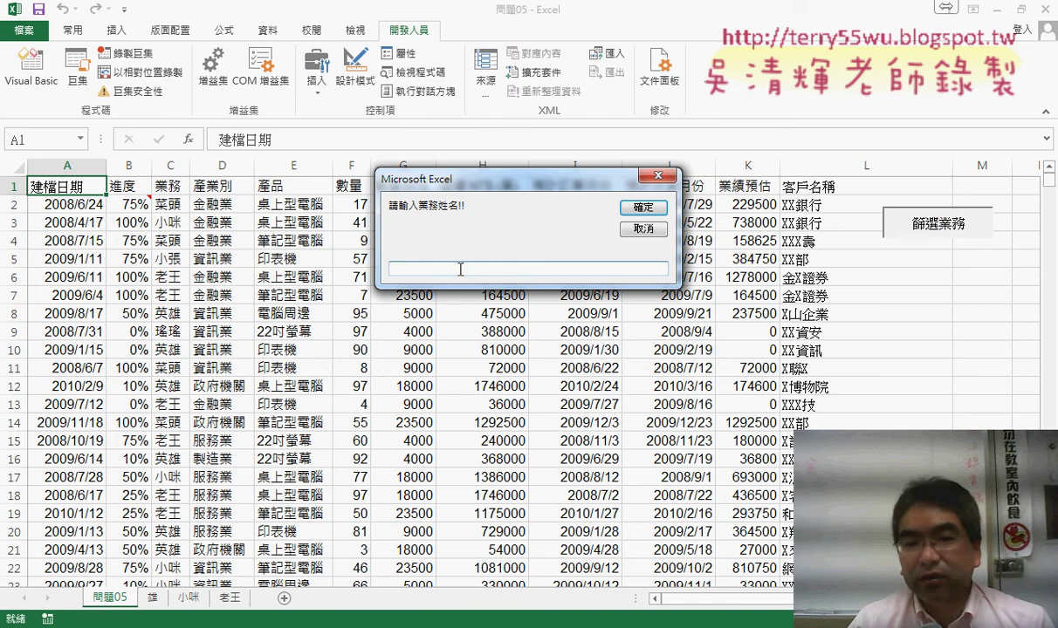
left_click(651, 209)
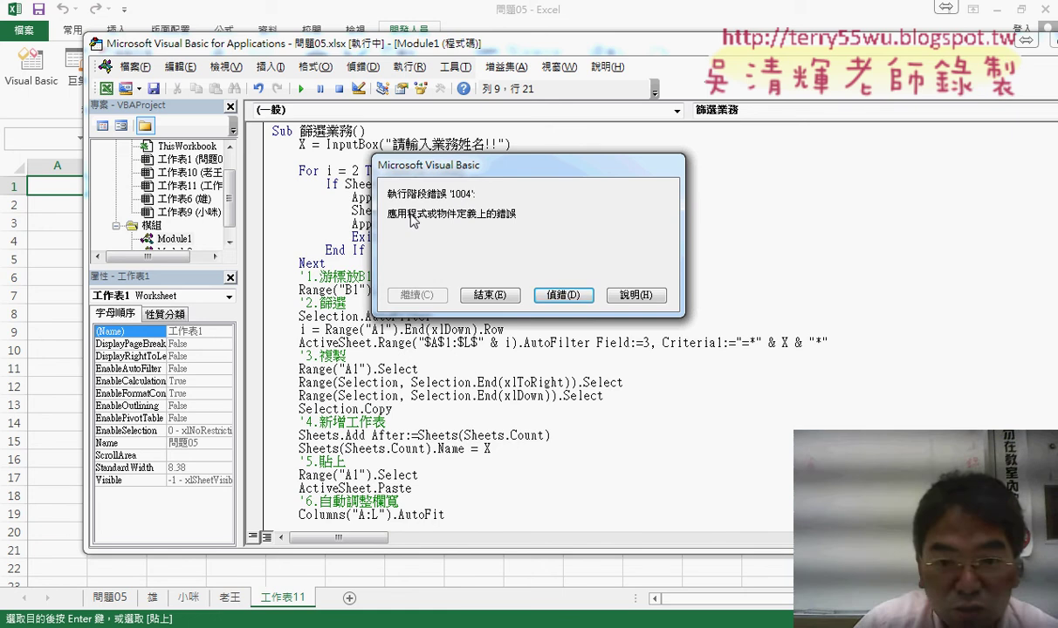
left_click(552, 295)
Step: Scroll through the halted code and resume the macro with F5
left_click(551, 295)
scroll(567, 336, "down", 2)
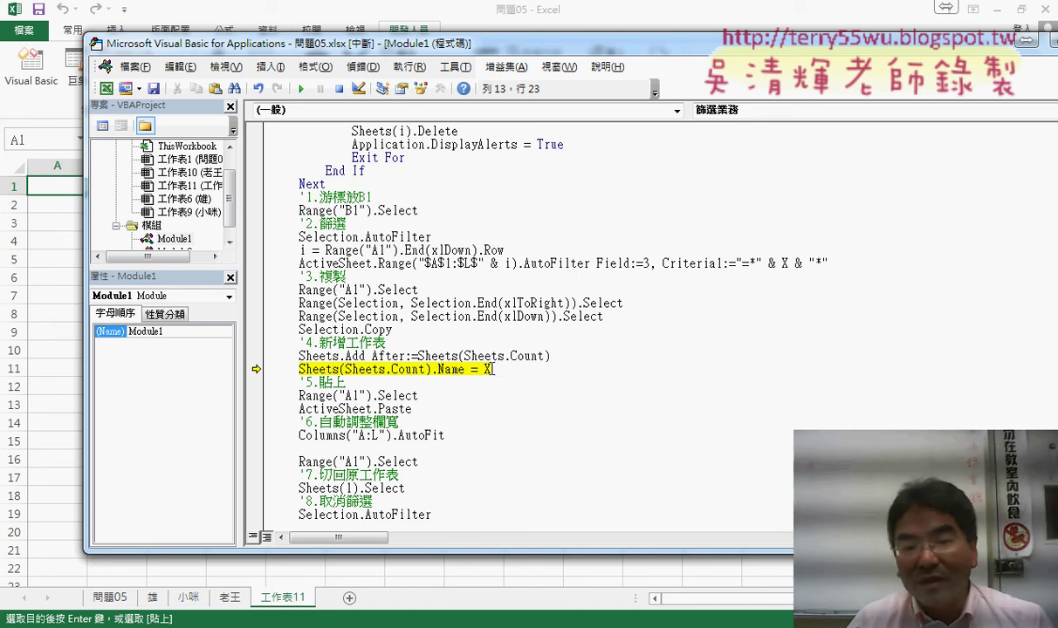
mouse_move(488, 369)
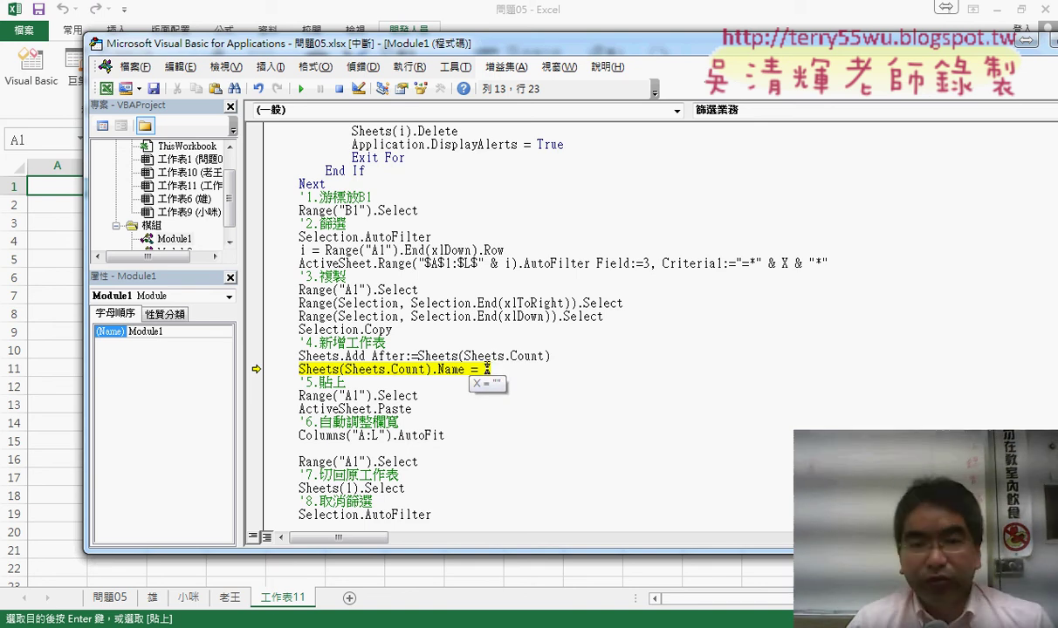
key("F5")
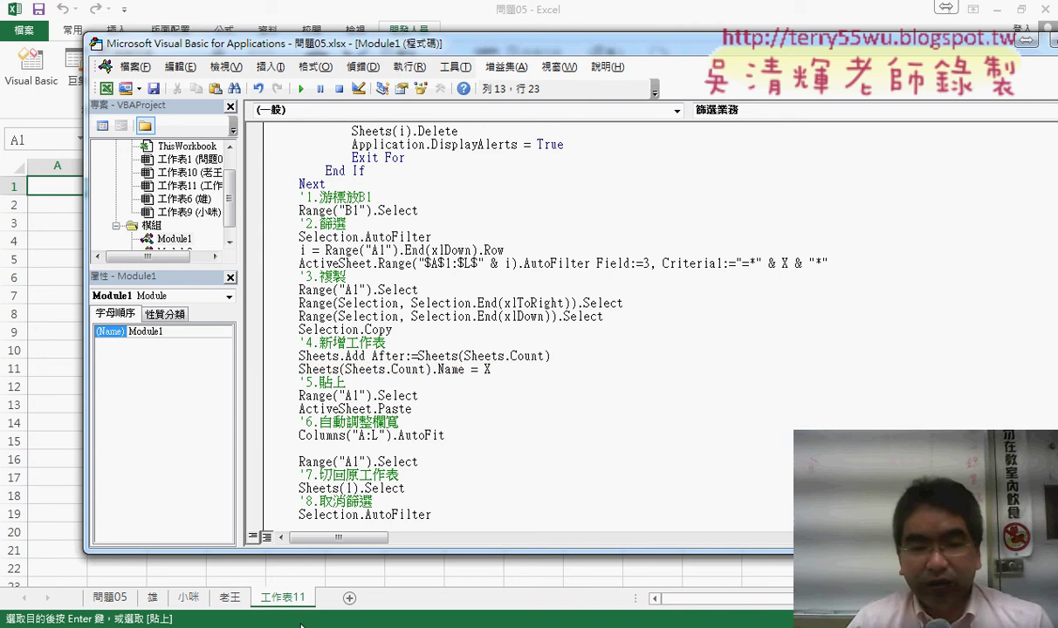
Step: Delete the leftover 工作表11 sheet
right_click(283, 597)
left_click(366, 419)
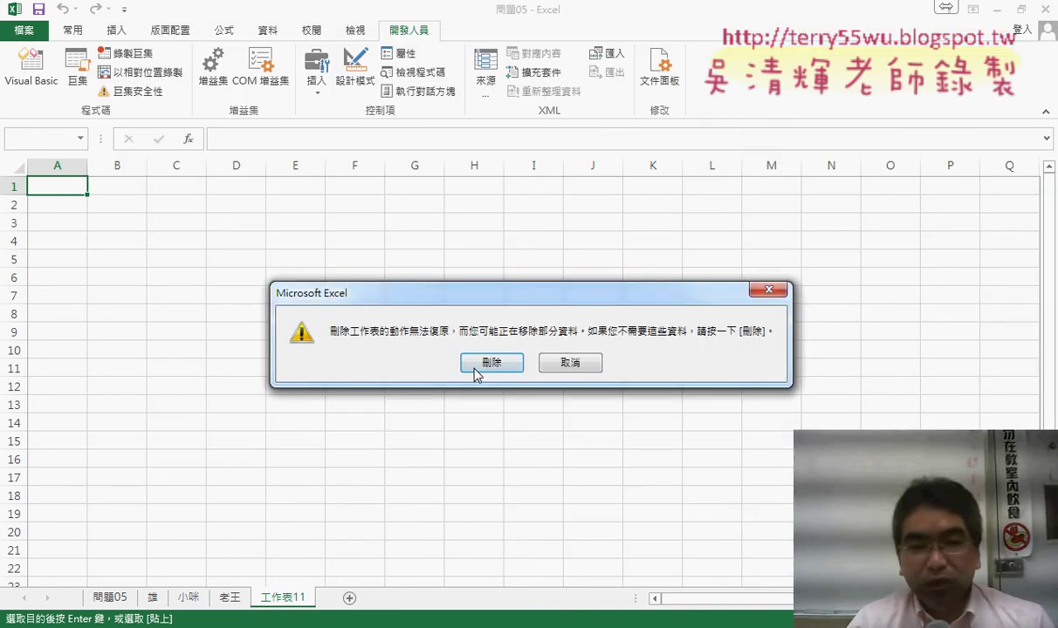
left_click(491, 362)
Step: Remove the filter from 問題05, select A1, and bring the VBA editor back
left_click(109, 597)
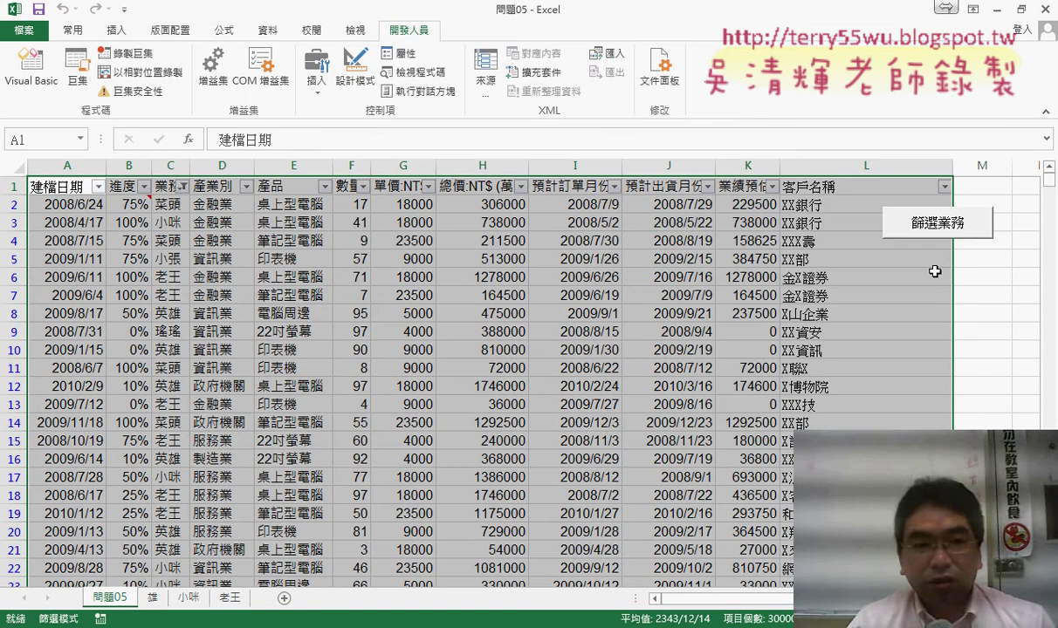
left_click(267, 32)
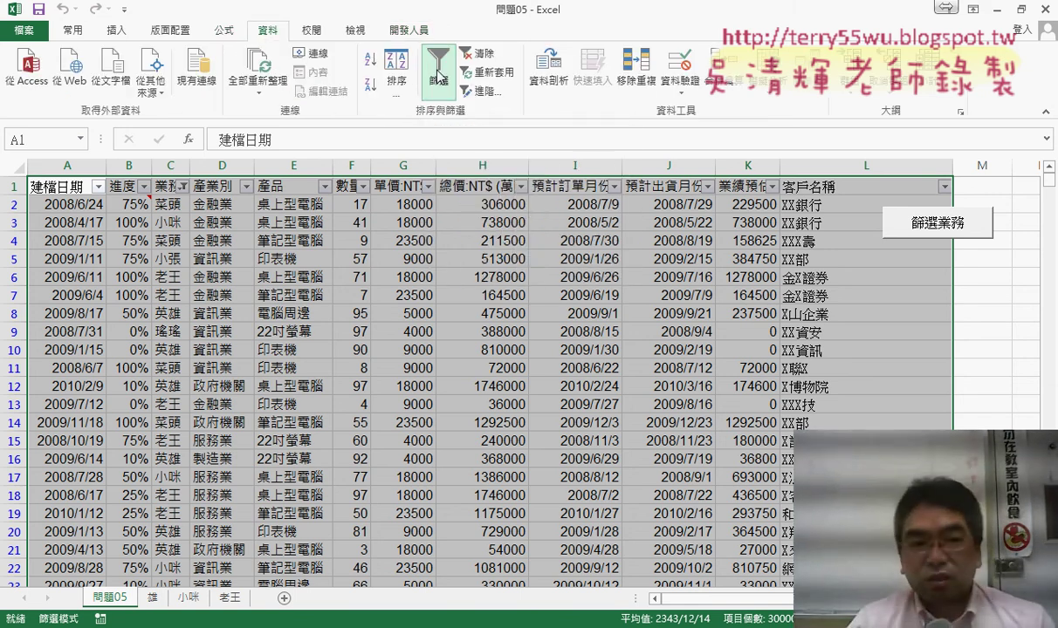
left_click(439, 76)
left_click(67, 186)
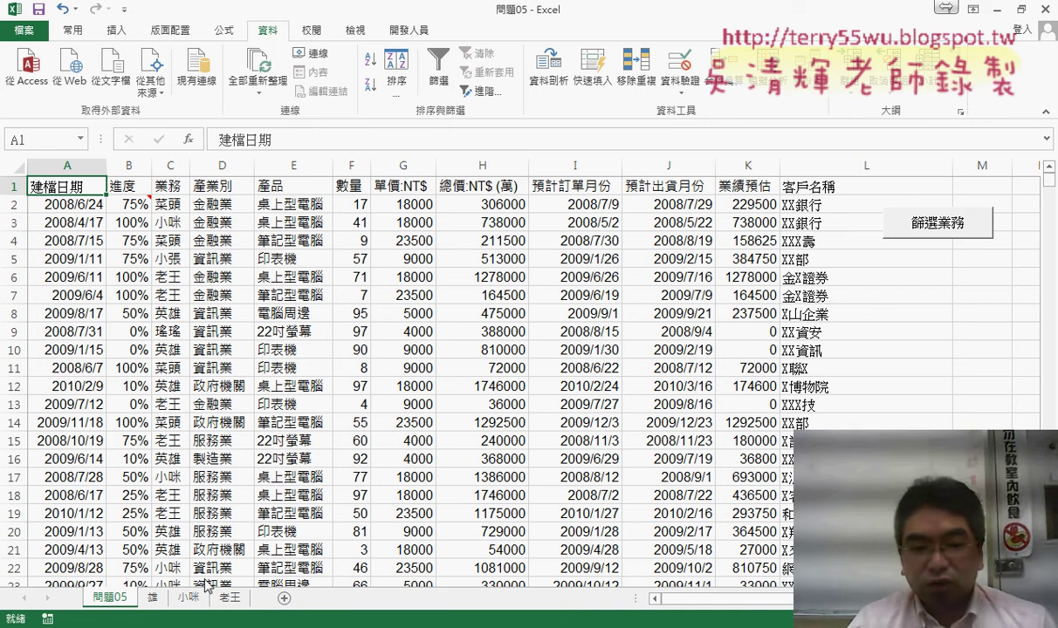
left_click(201, 627)
left_click(327, 545)
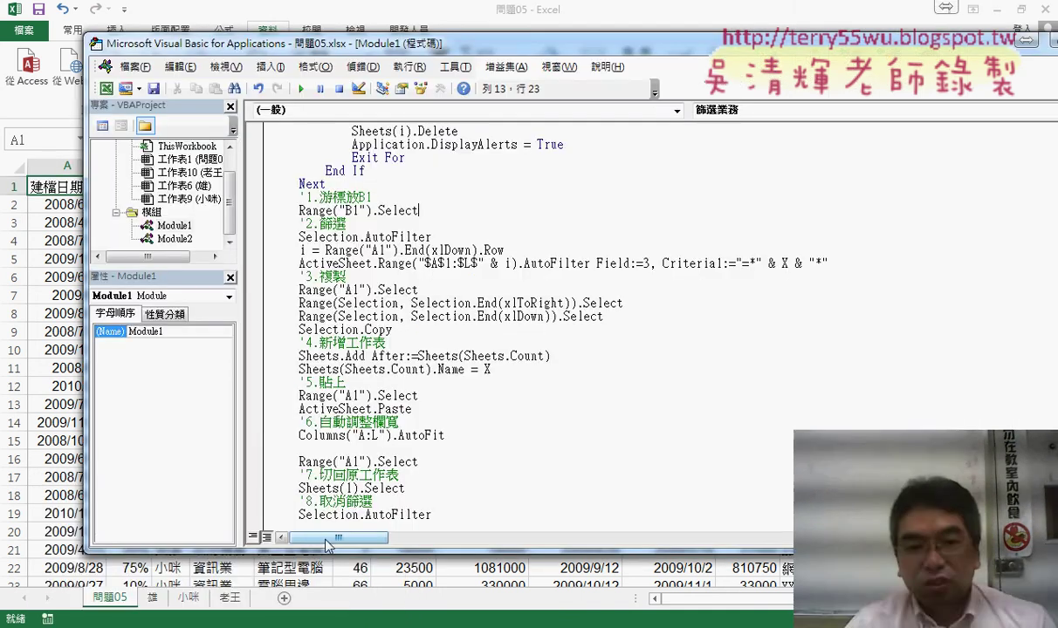
Step: Add an If X = "" Then … End If block below the InputBox line
scroll(614, 123, "up", 2)
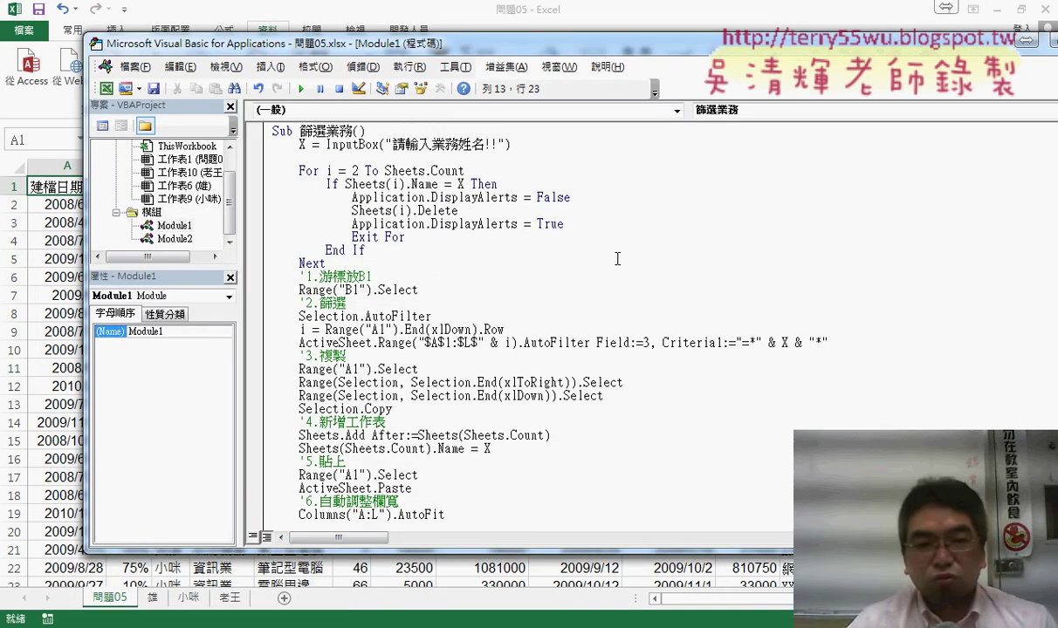
left_click(542, 140)
key("Return")
key("Return")
key("Return")
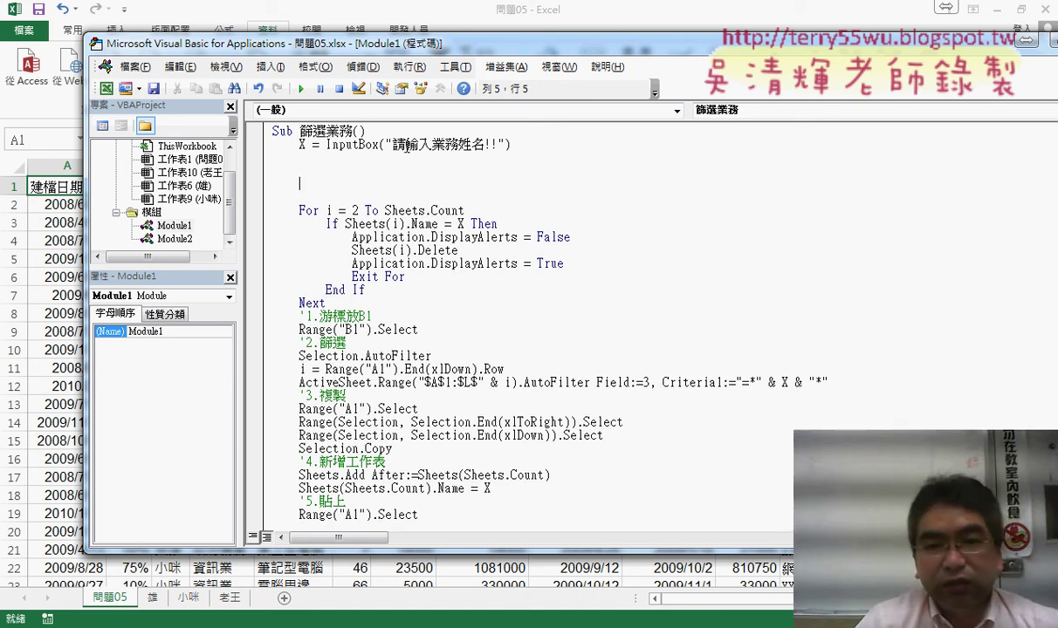
left_click_drag(298, 145, 513, 148)
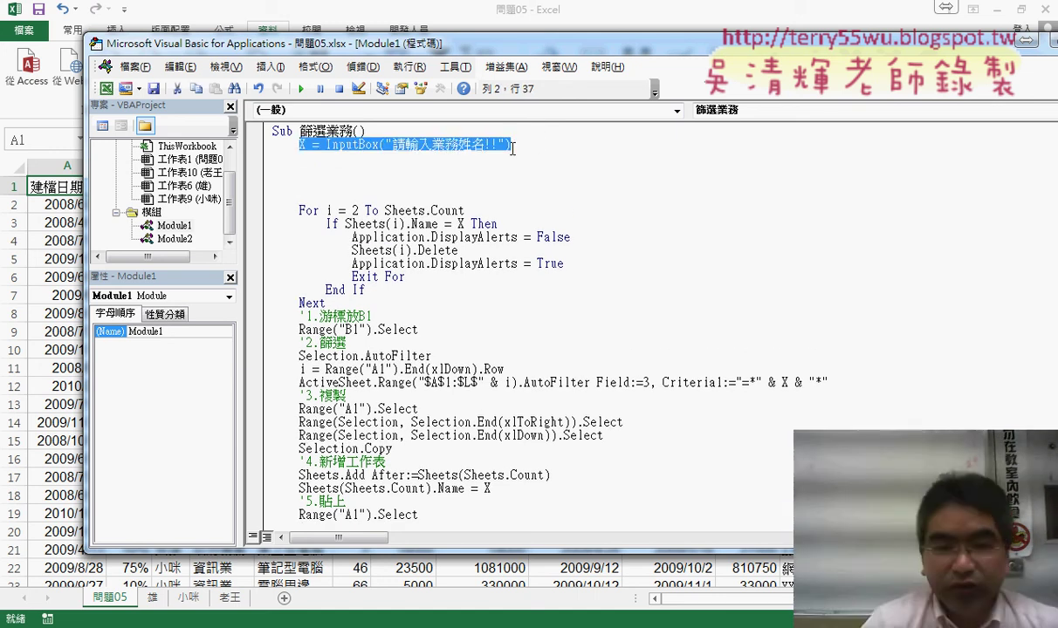
left_click(373, 162)
key("Down")
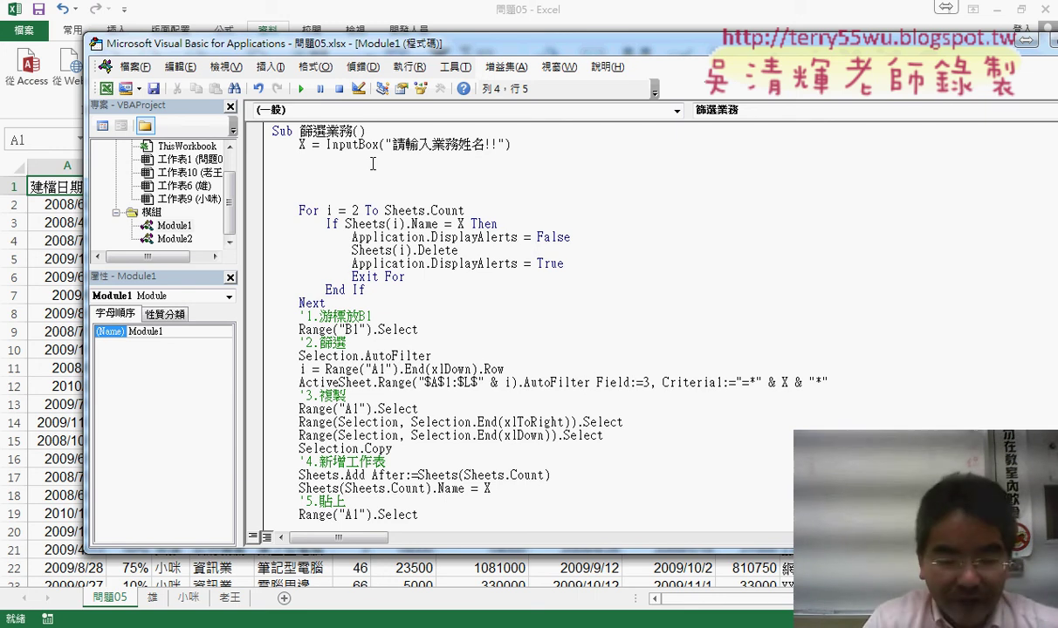
type("0")
key("BackSpace")
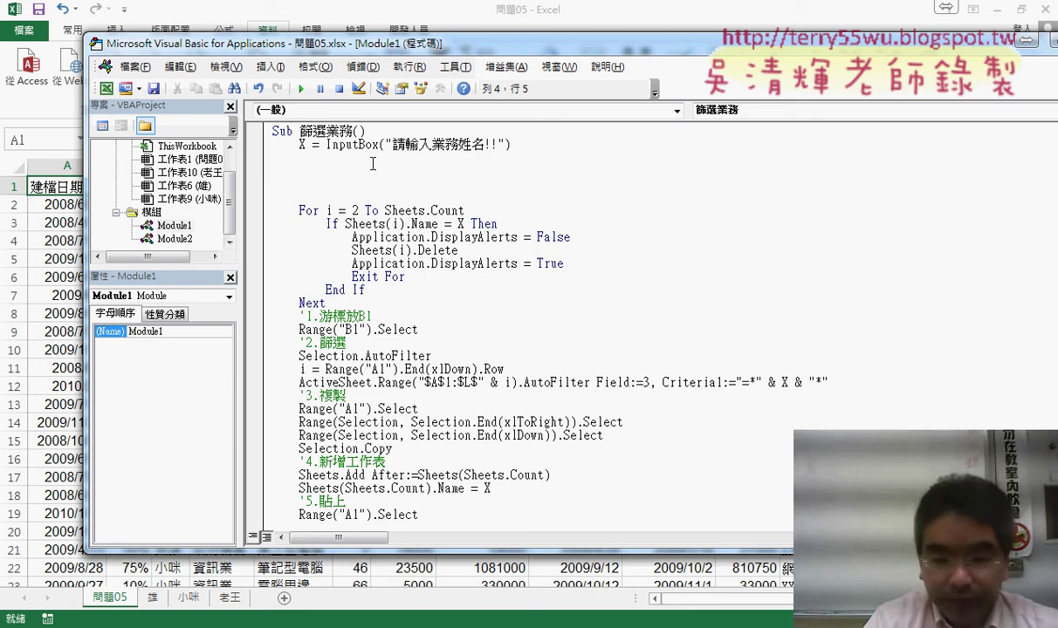
type("i")
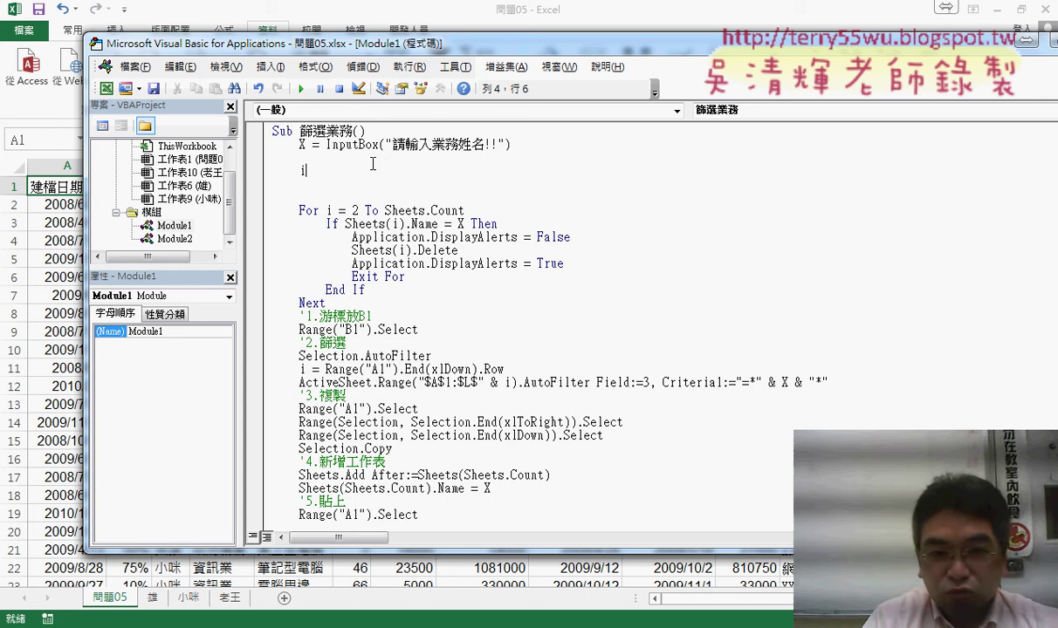
type("f ")
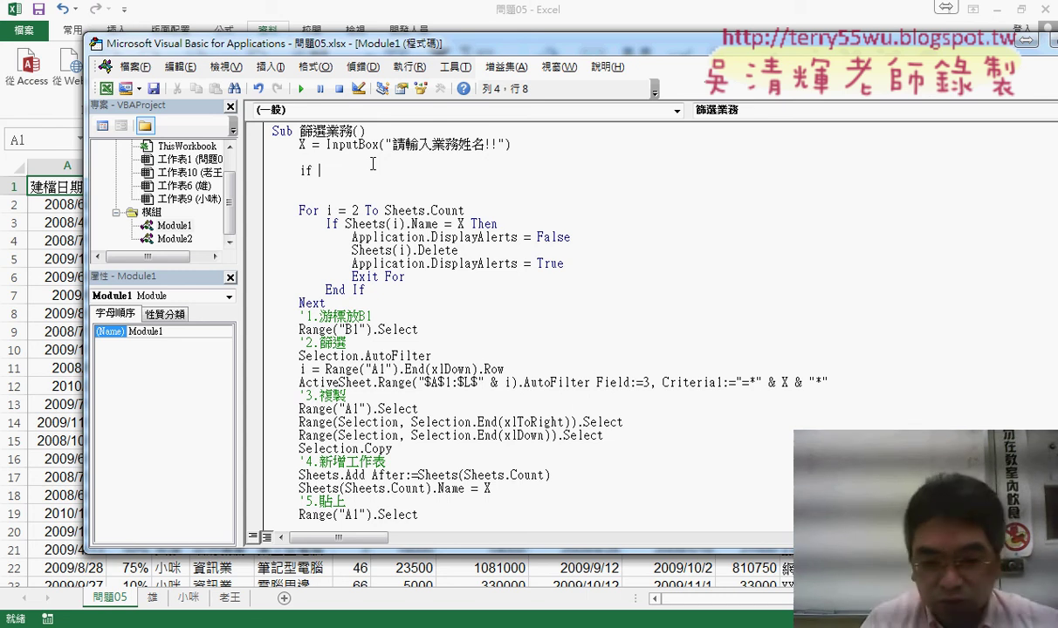
type("X=")
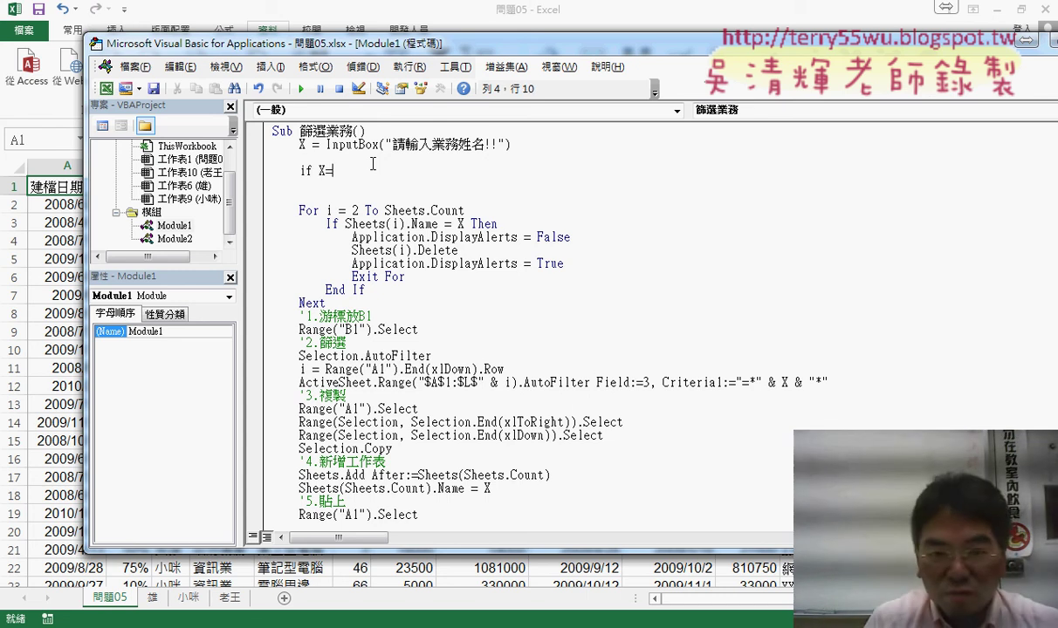
type("\"\"")
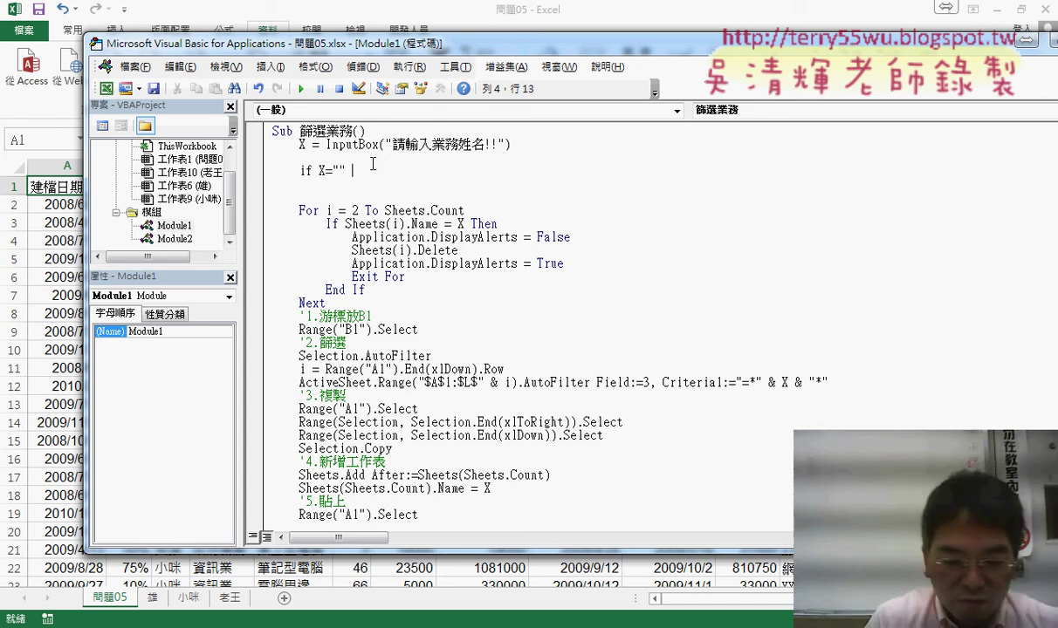
type("then")
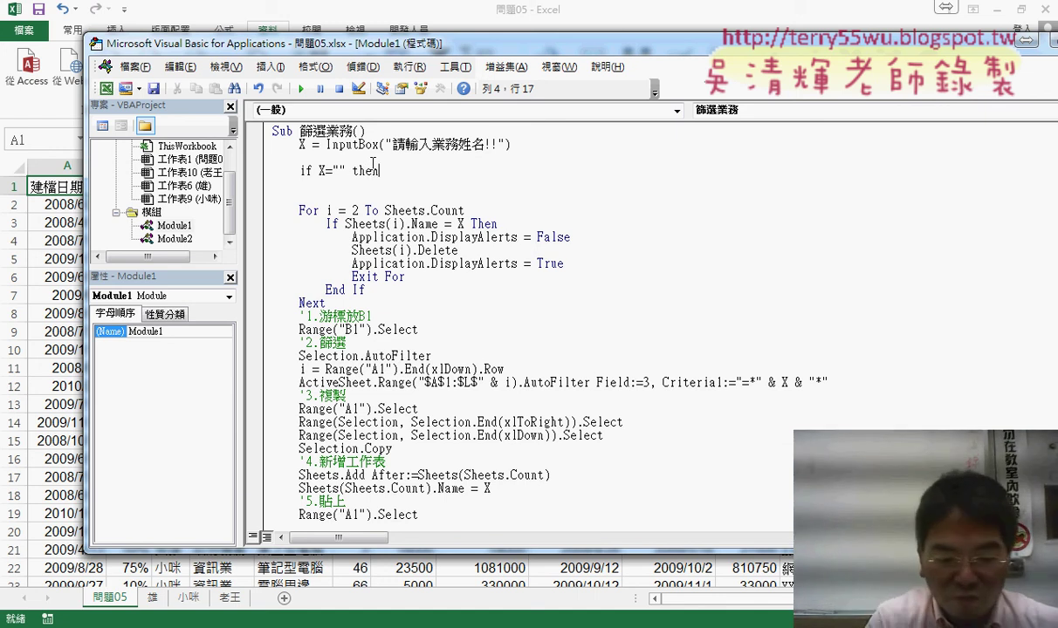
key("Return")
key("Return")
type("e")
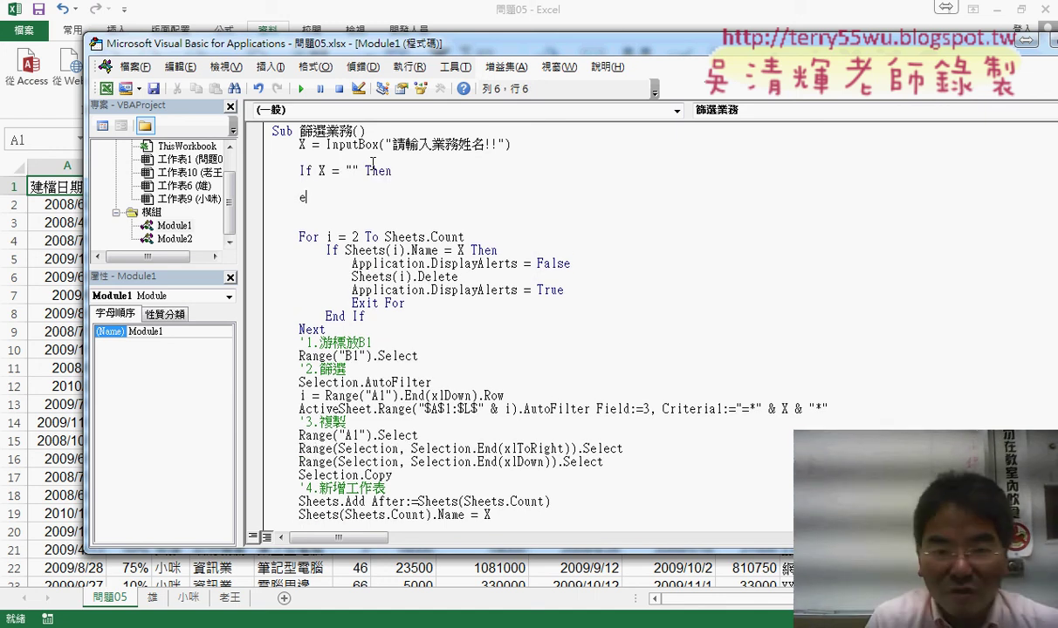
type("nd ")
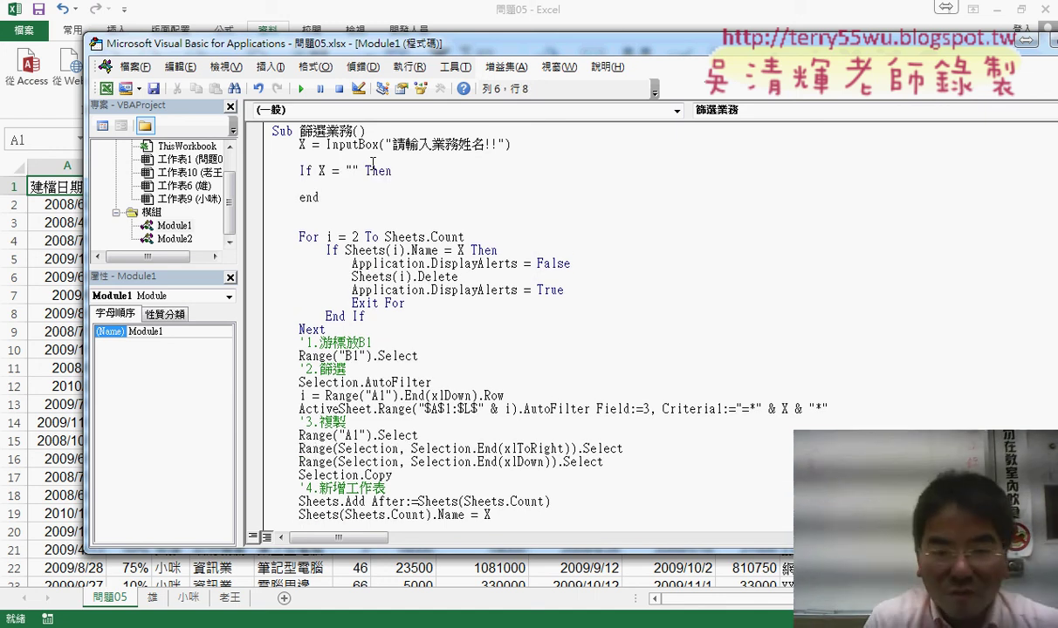
type("if")
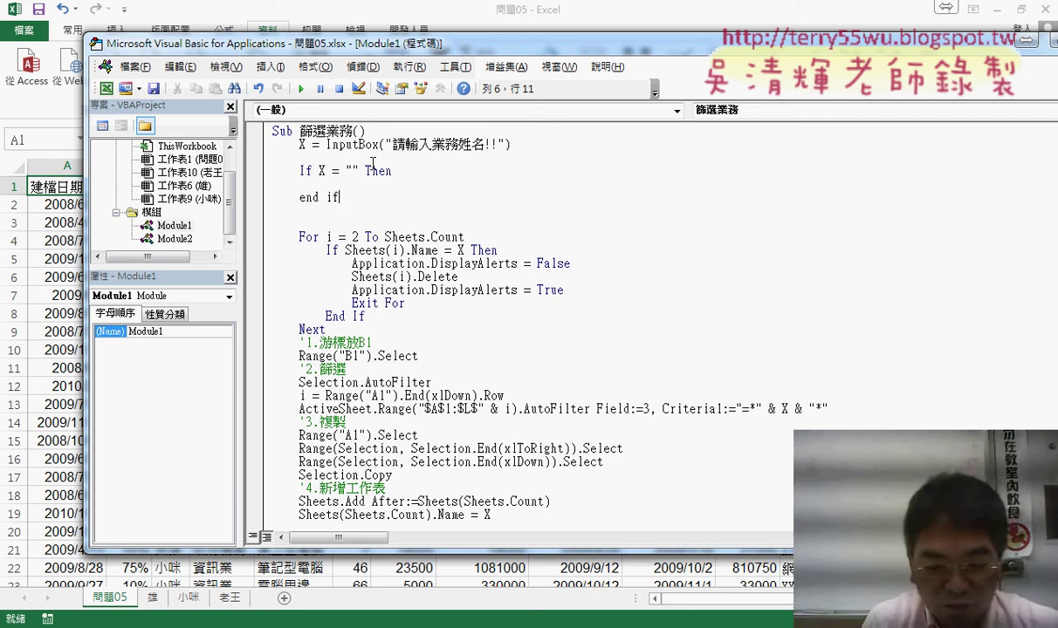
key("Up")
Step: Inside it, add MsgBox "請輸入業務名稱!!", vbCritical
type("ms")
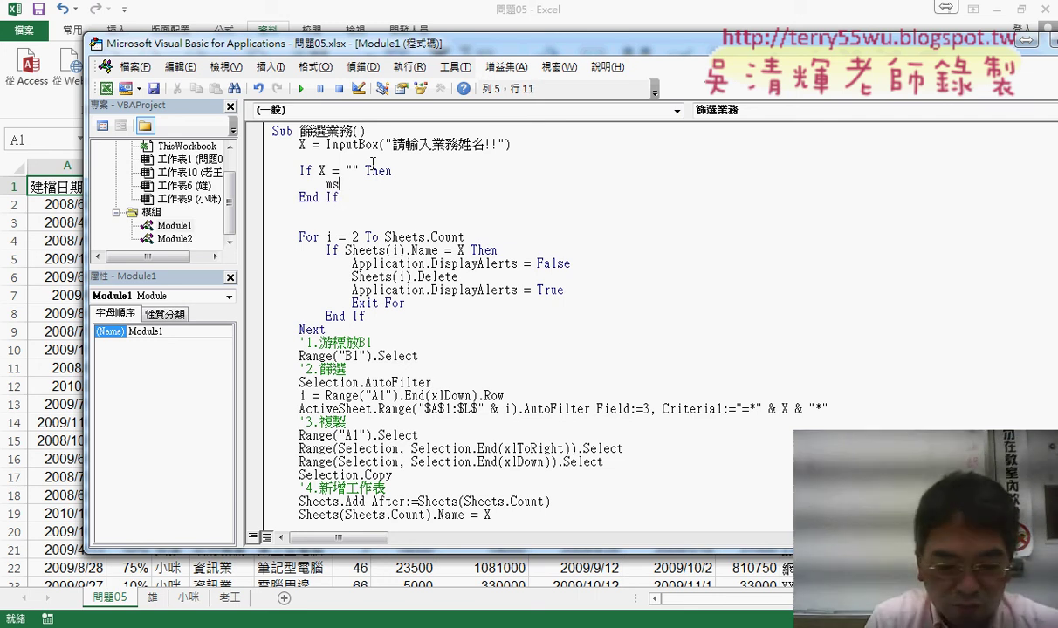
type("gbox")
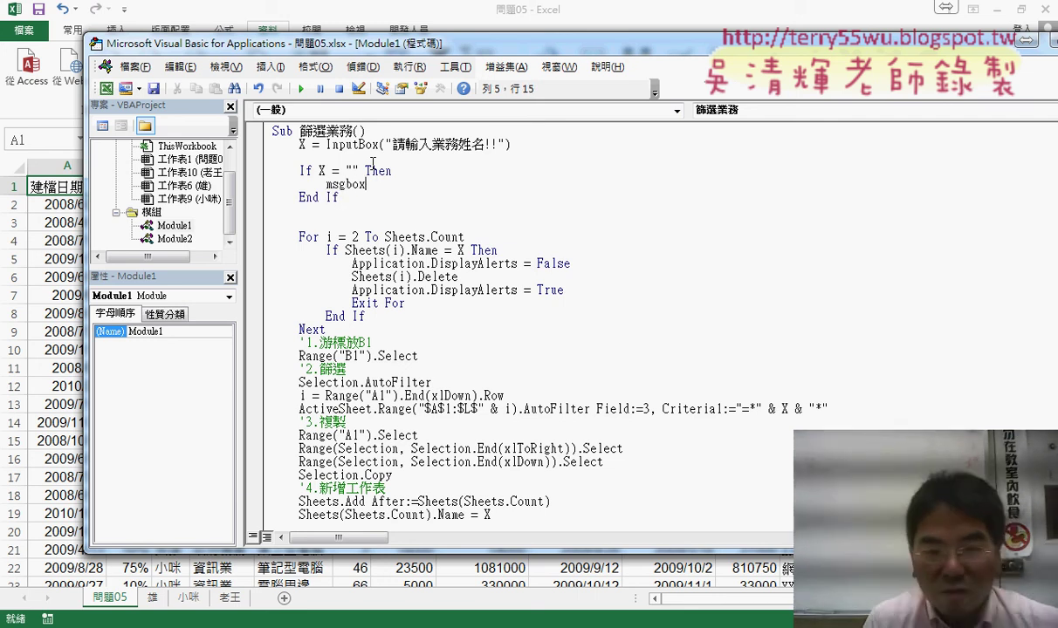
type("\"")
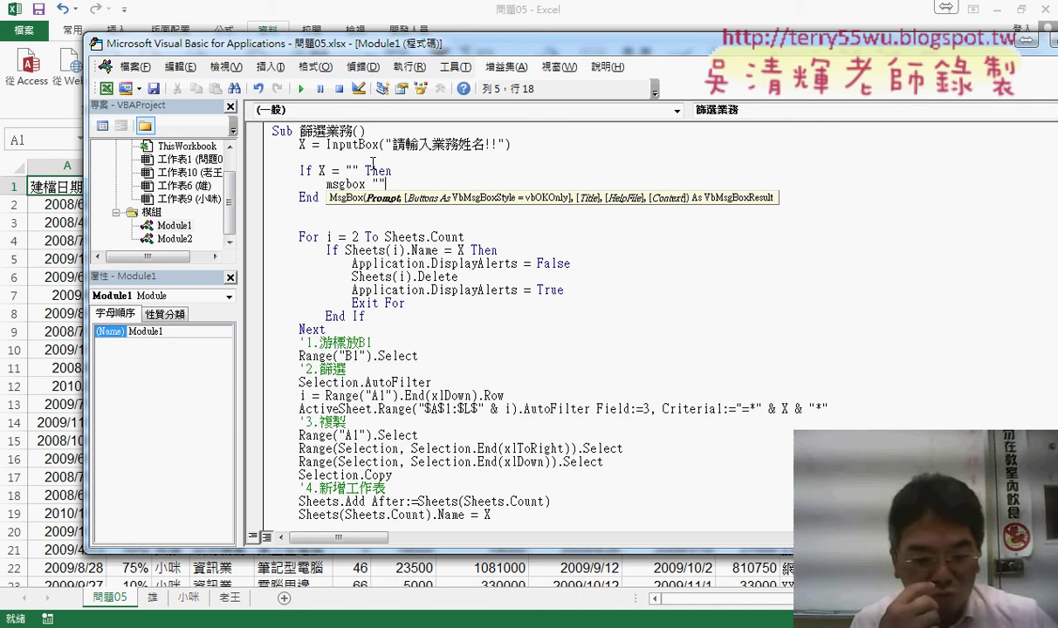
key("Left")
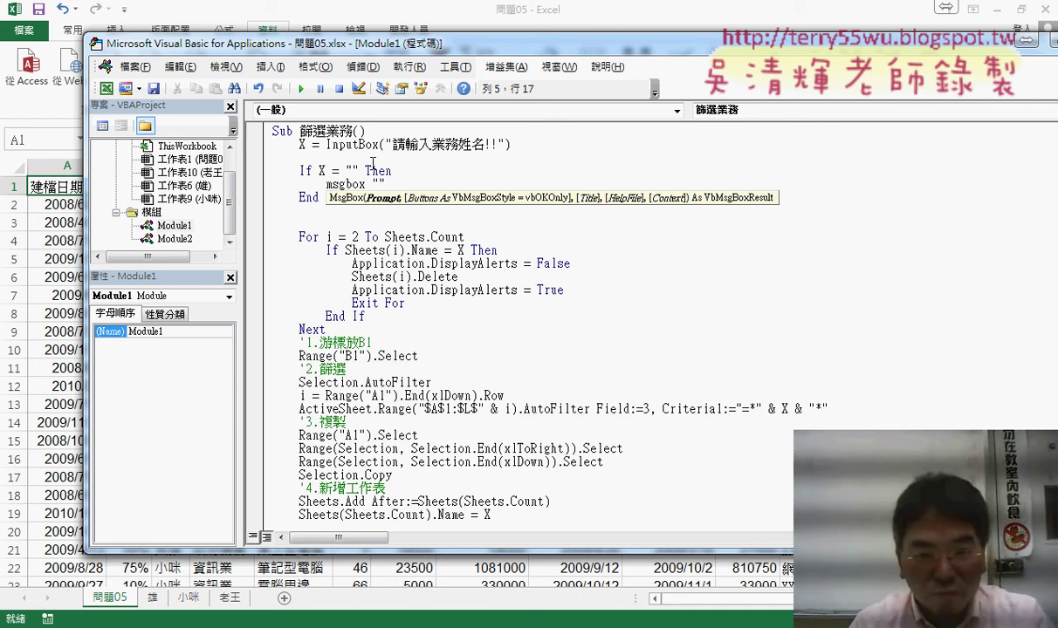
type("請")
type("輸")
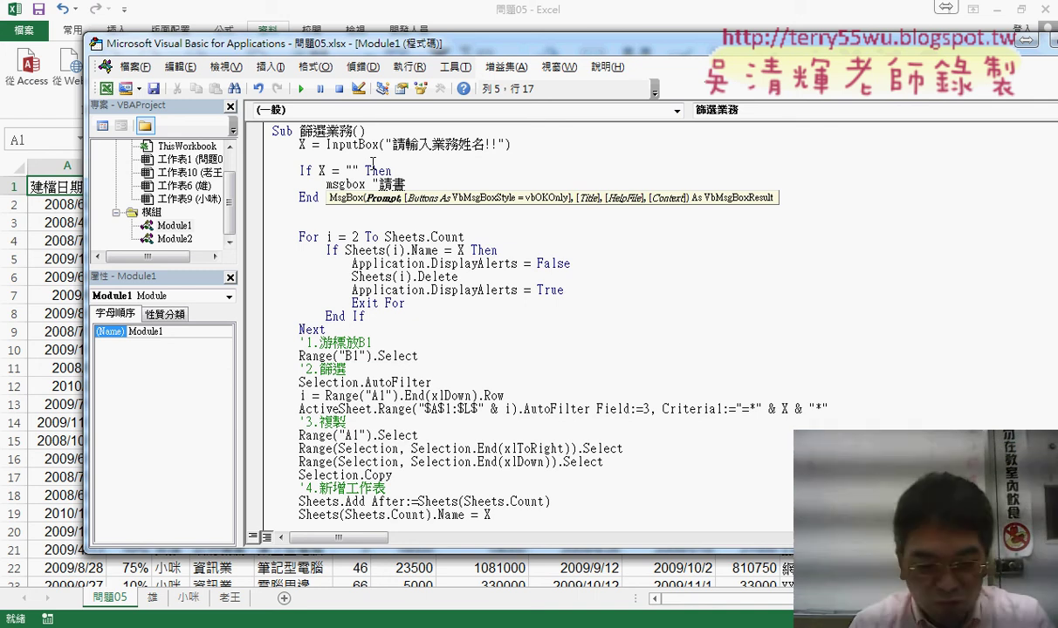
type("入")
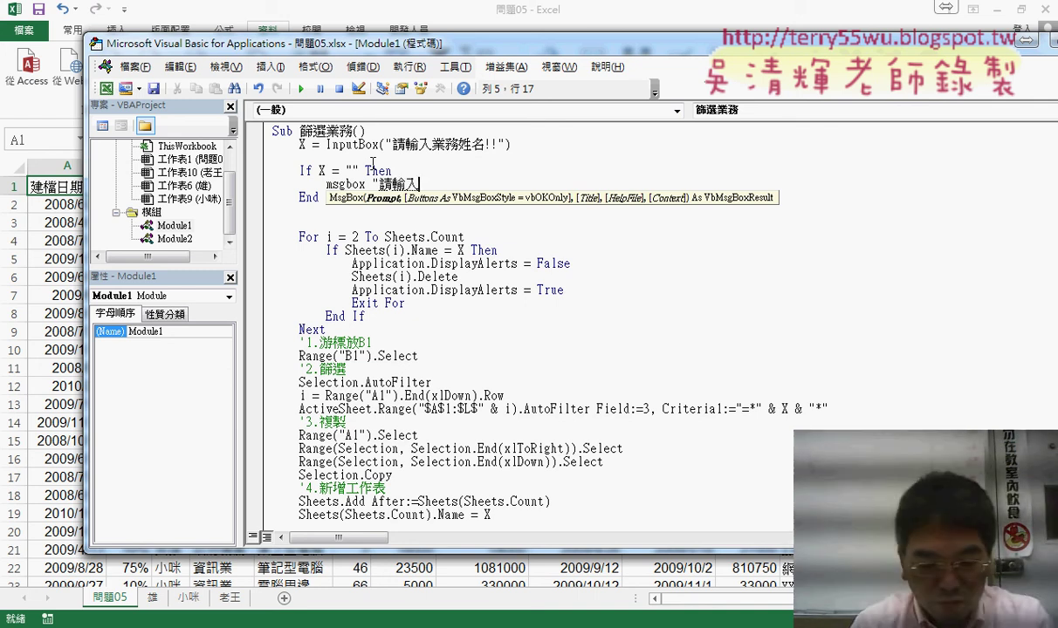
type("業務明")
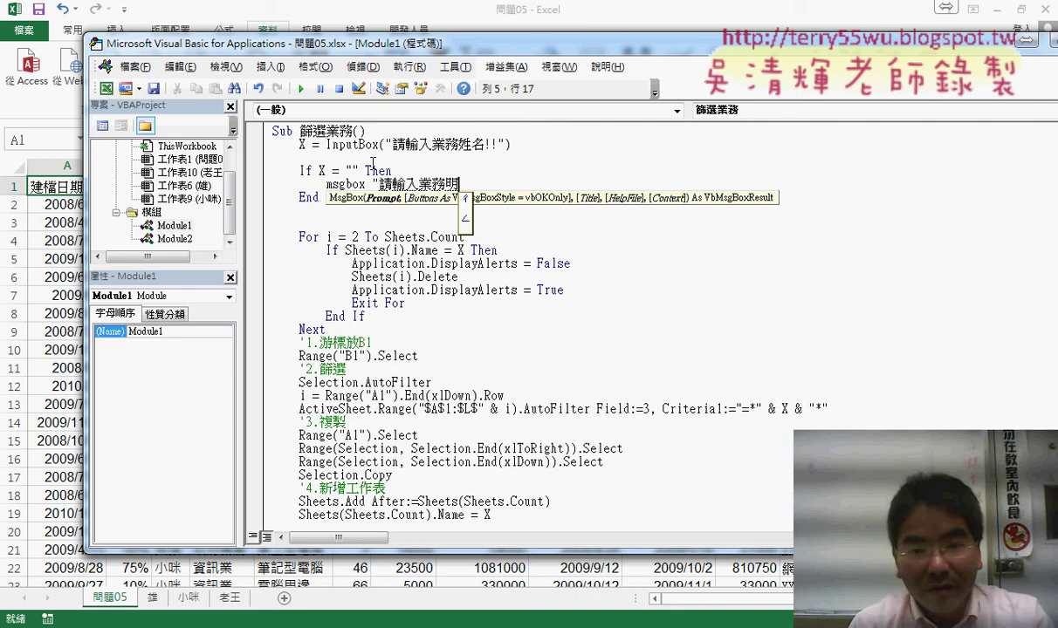
type("名稱\"")
type("!!")
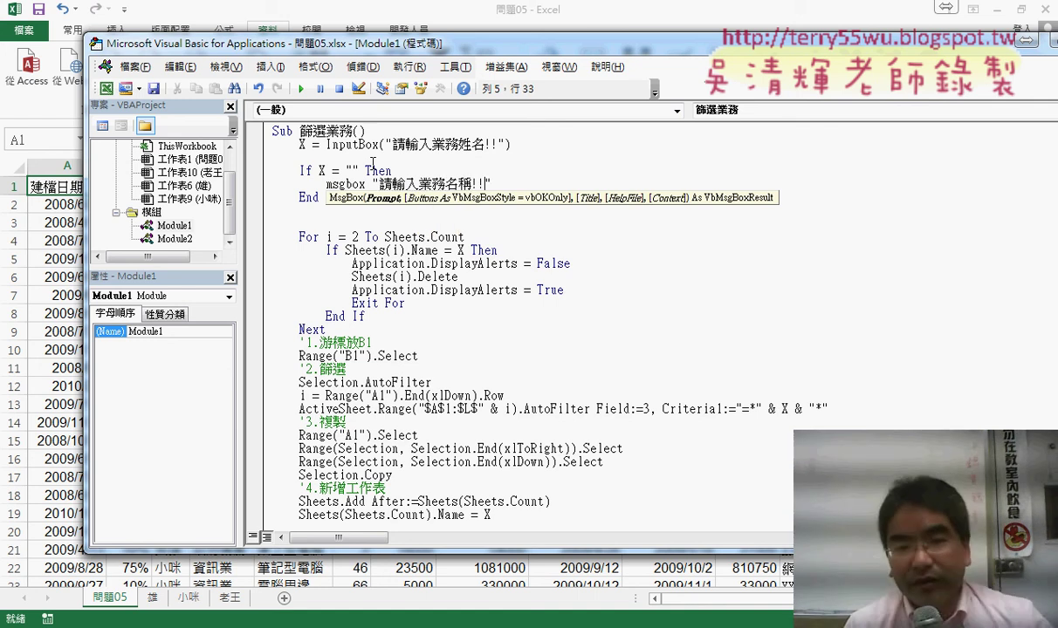
key("End")
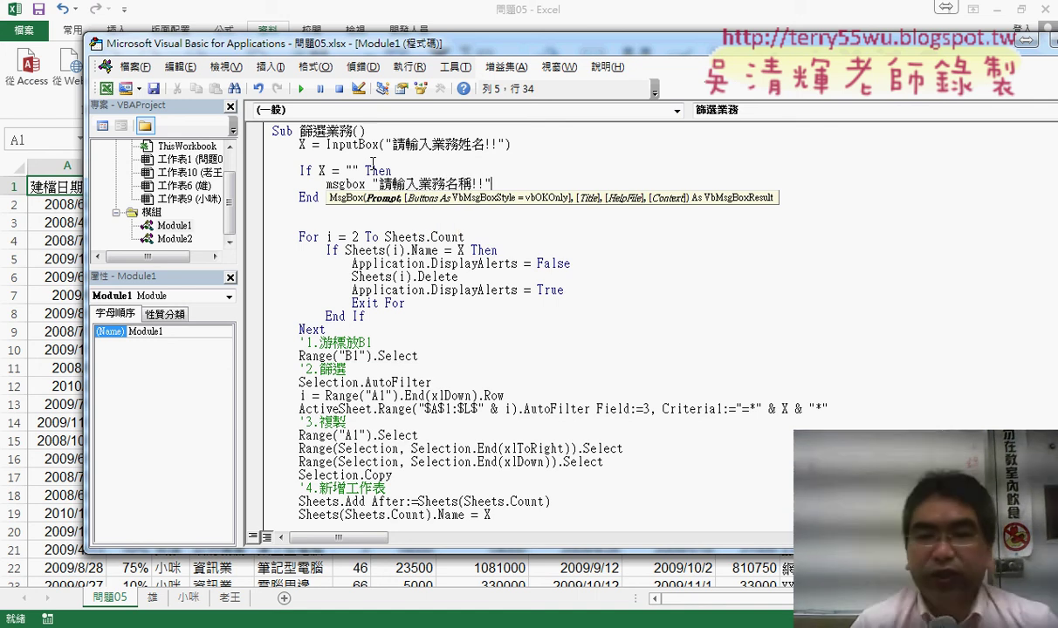
type(",")
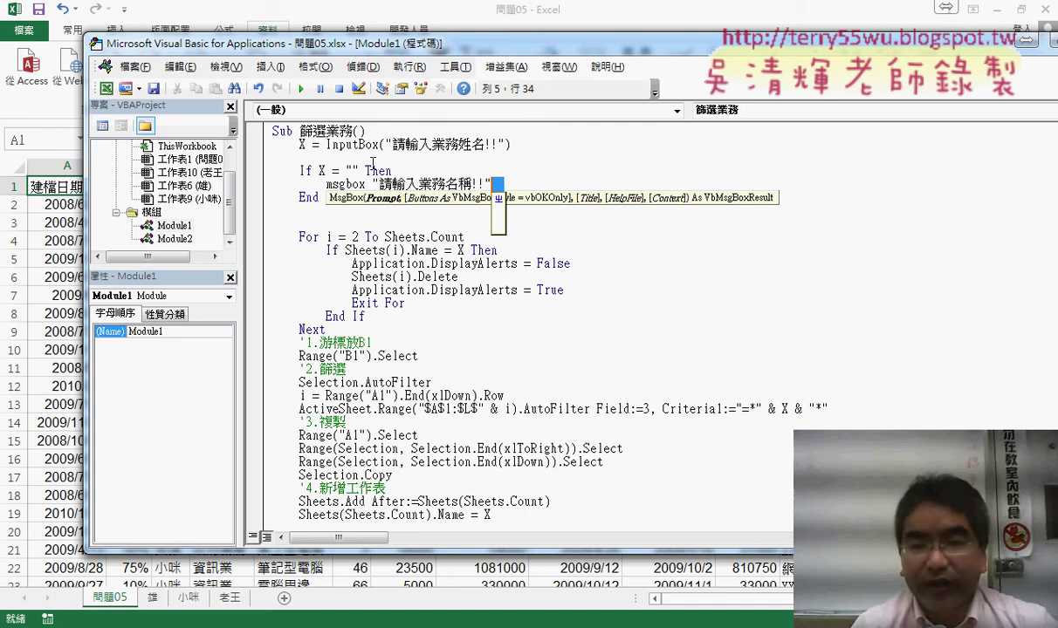
key("Return")
key("Down")
key("Down")
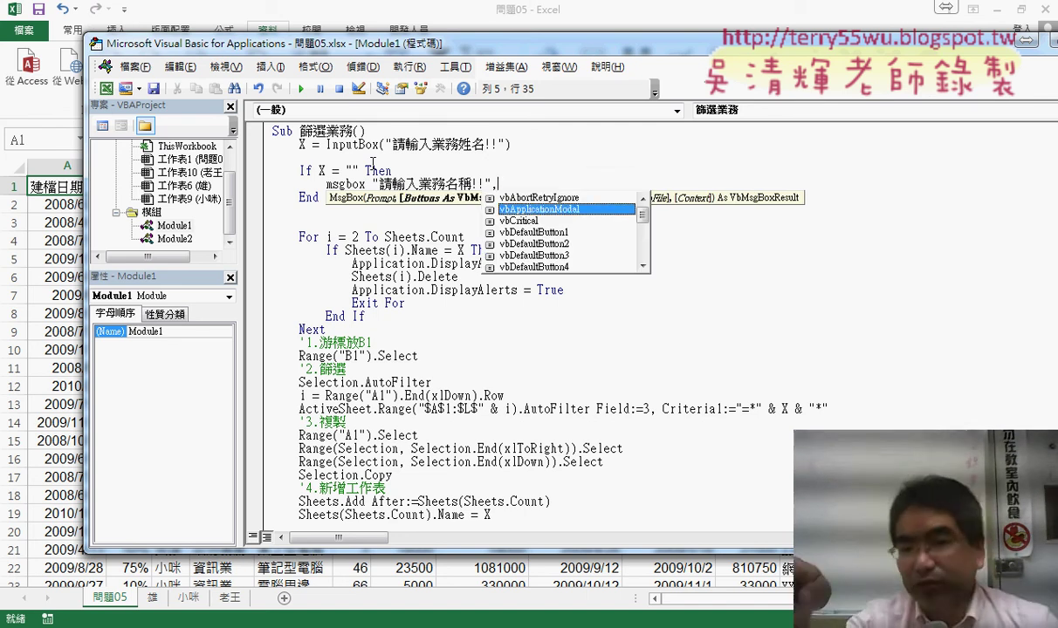
key("Down")
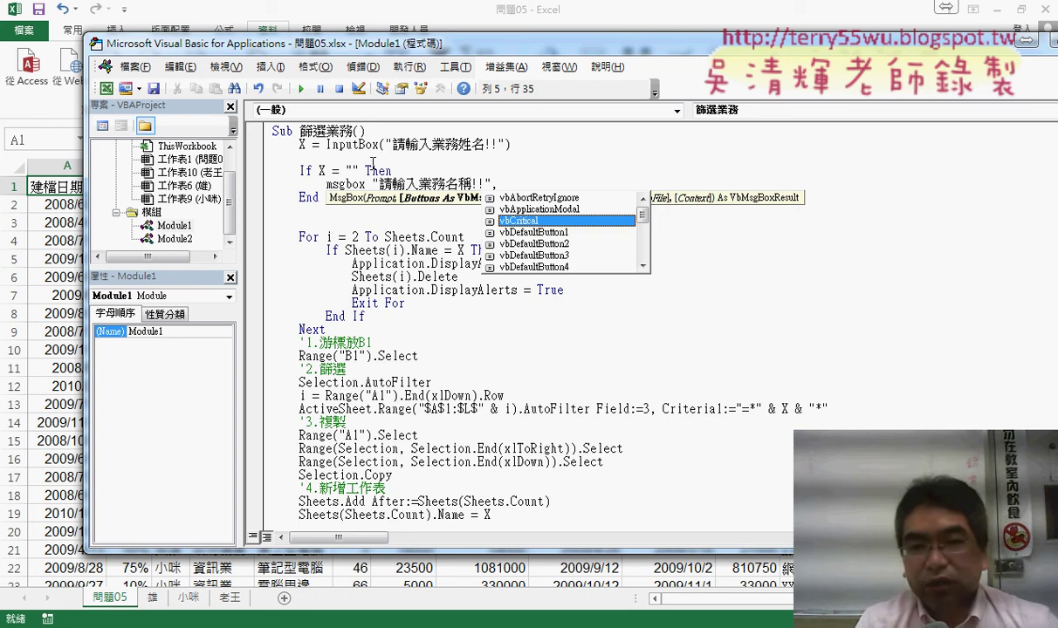
key("space")
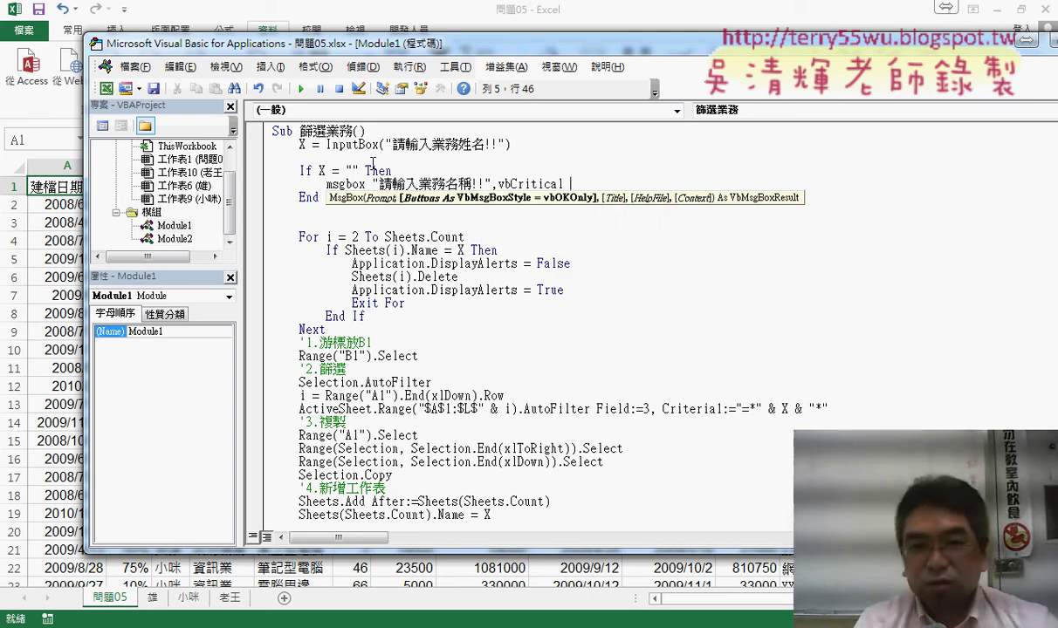
key("Return")
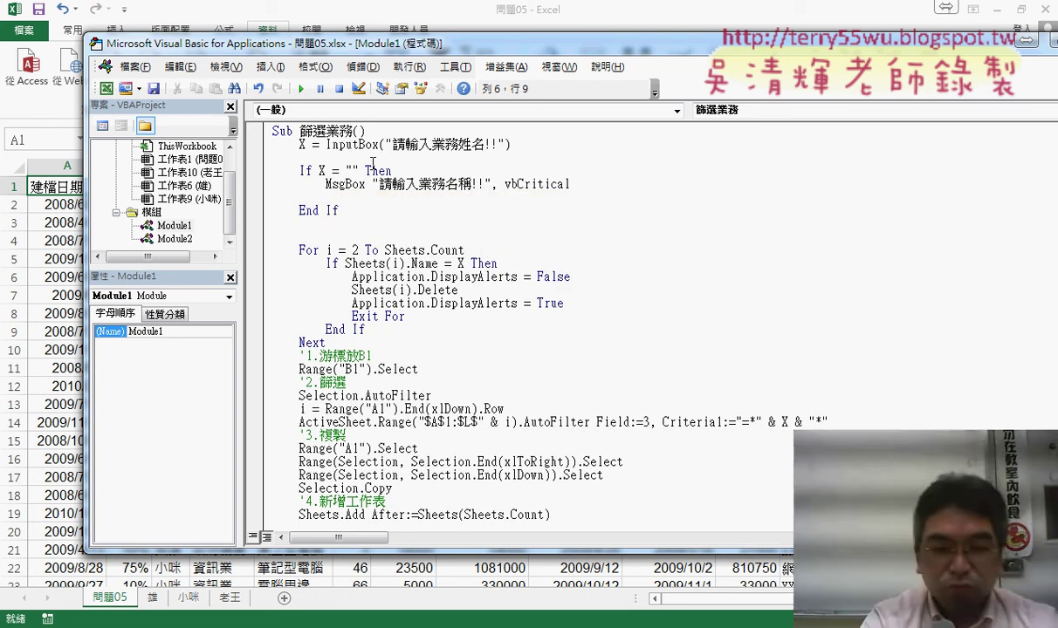
Step: Add Exit Sub after the MsgBox and delete the extra blank line after End If
type("e")
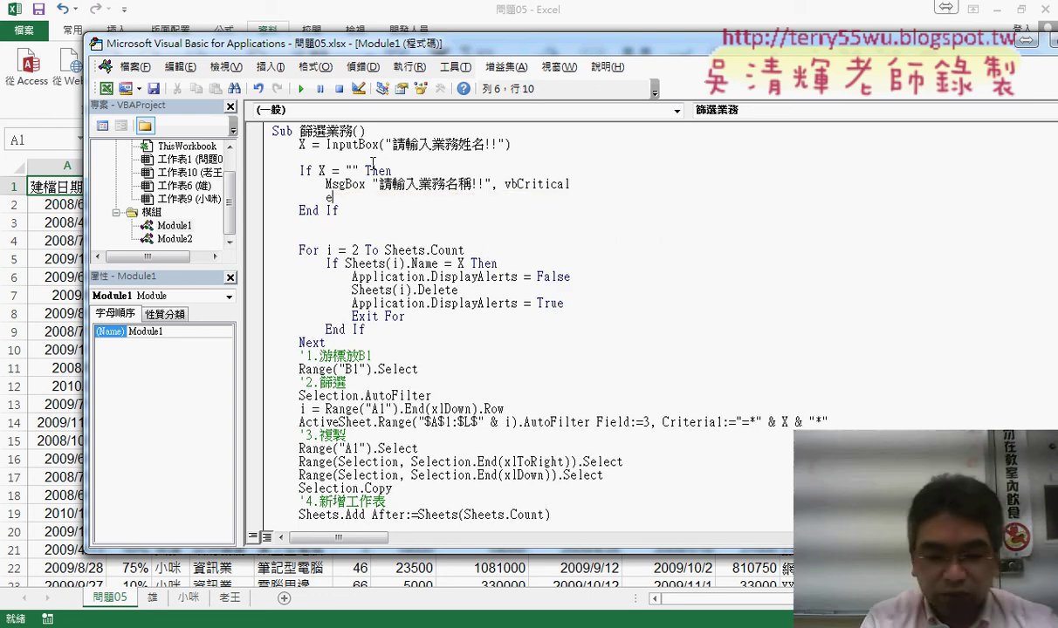
type("xit ")
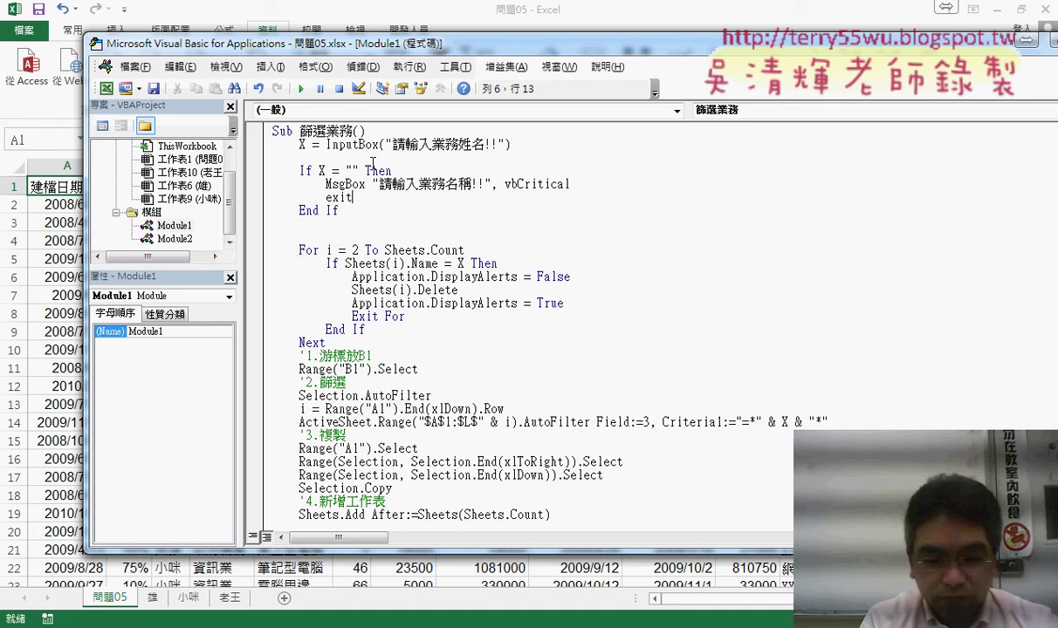
type("su")
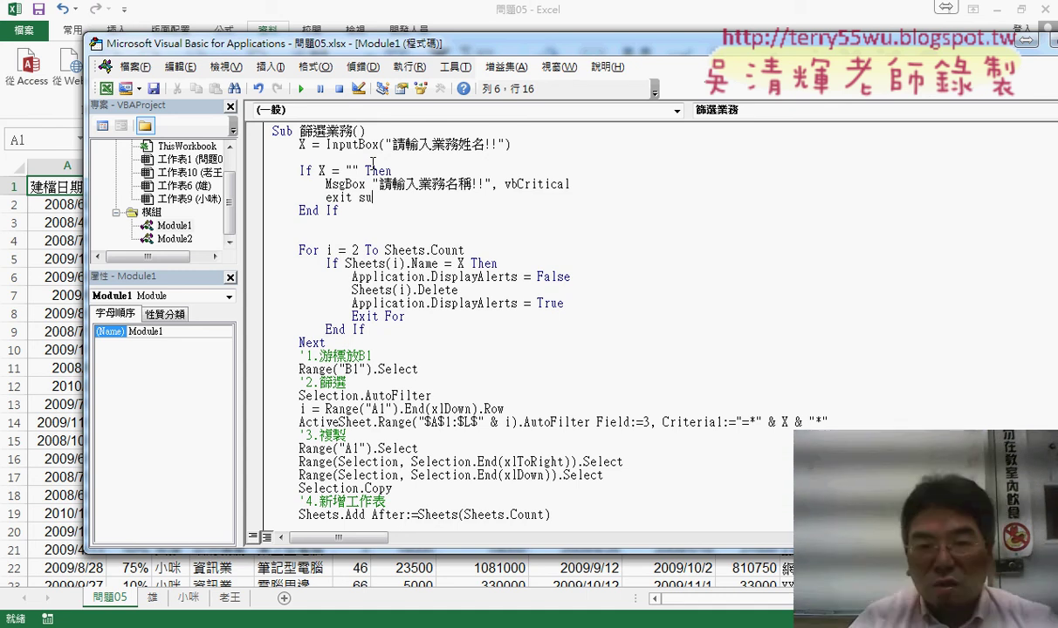
type("b")
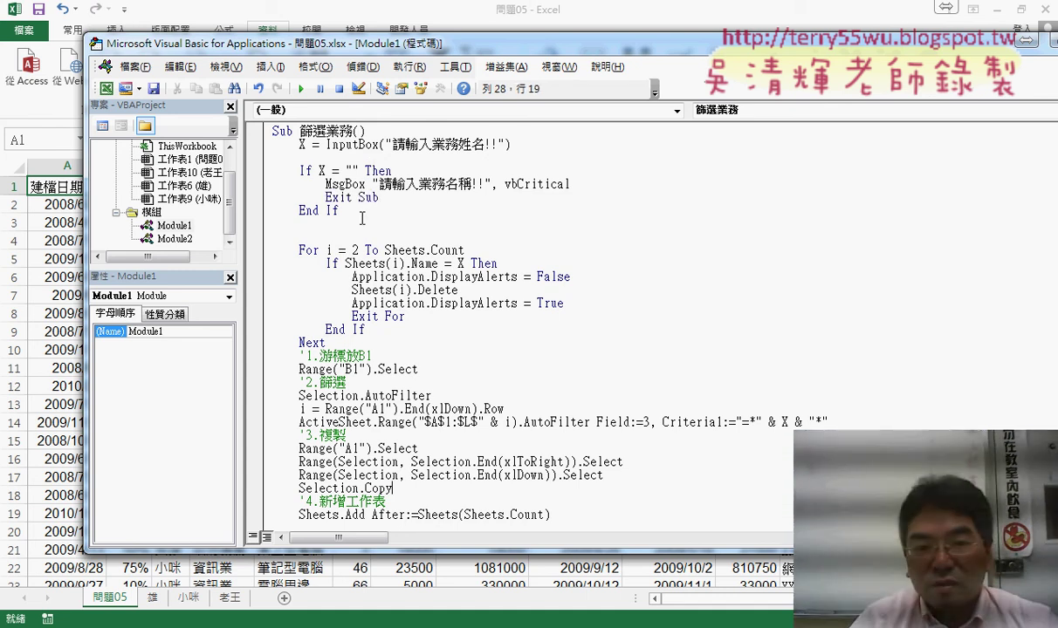
left_click_drag(379, 197, 325, 198)
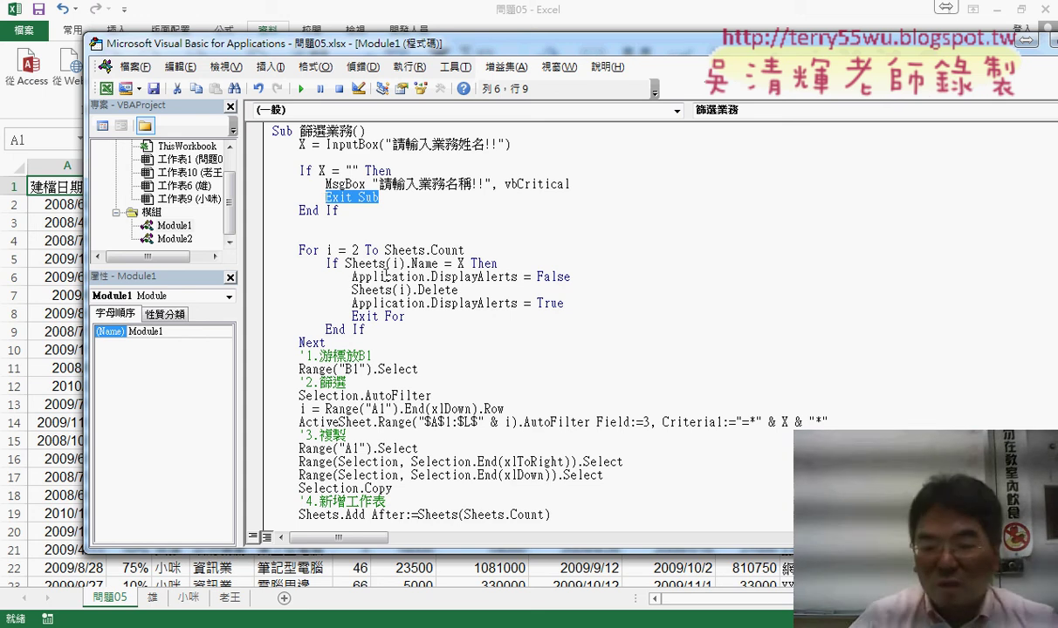
left_click(356, 213)
key("Delete")
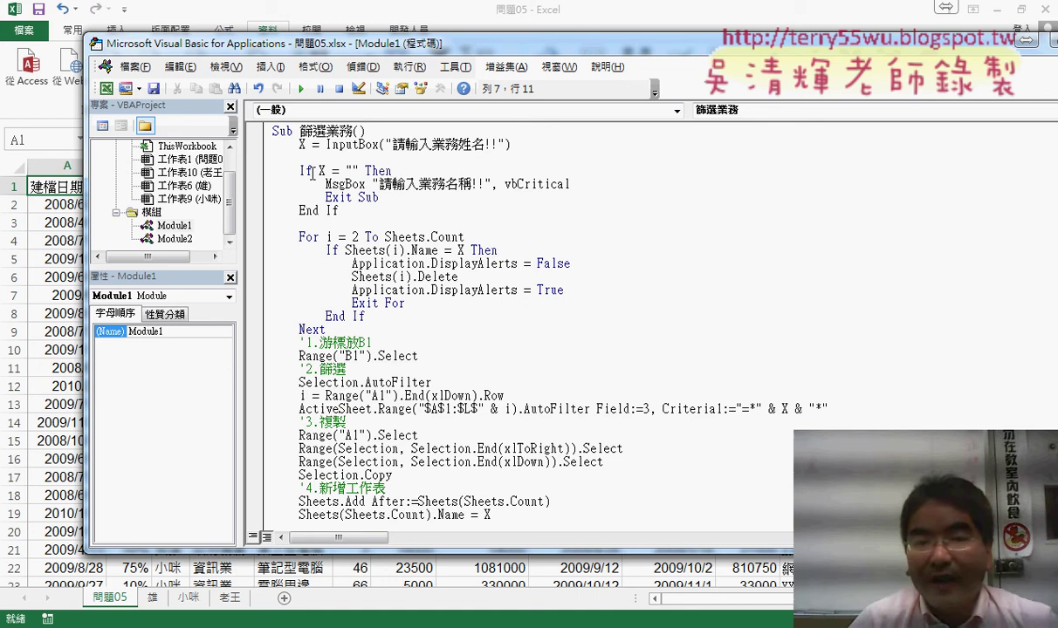
Step: Review the X = "" check and Exit Sub, then run 篩選業務 in Excel
left_click_drag(318, 170, 358, 170)
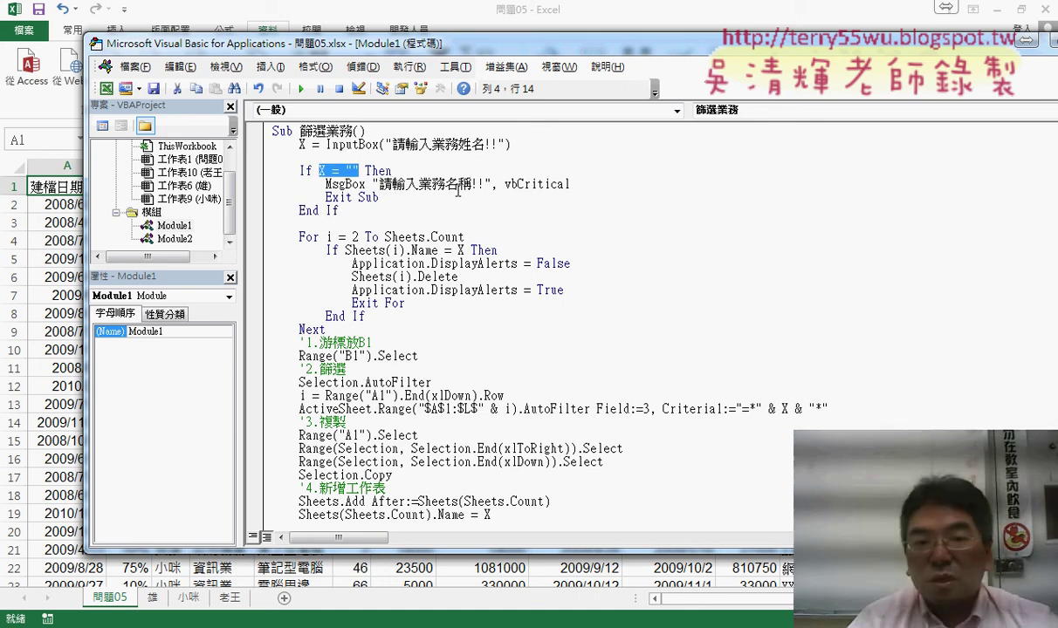
left_click_drag(379, 198, 325, 195)
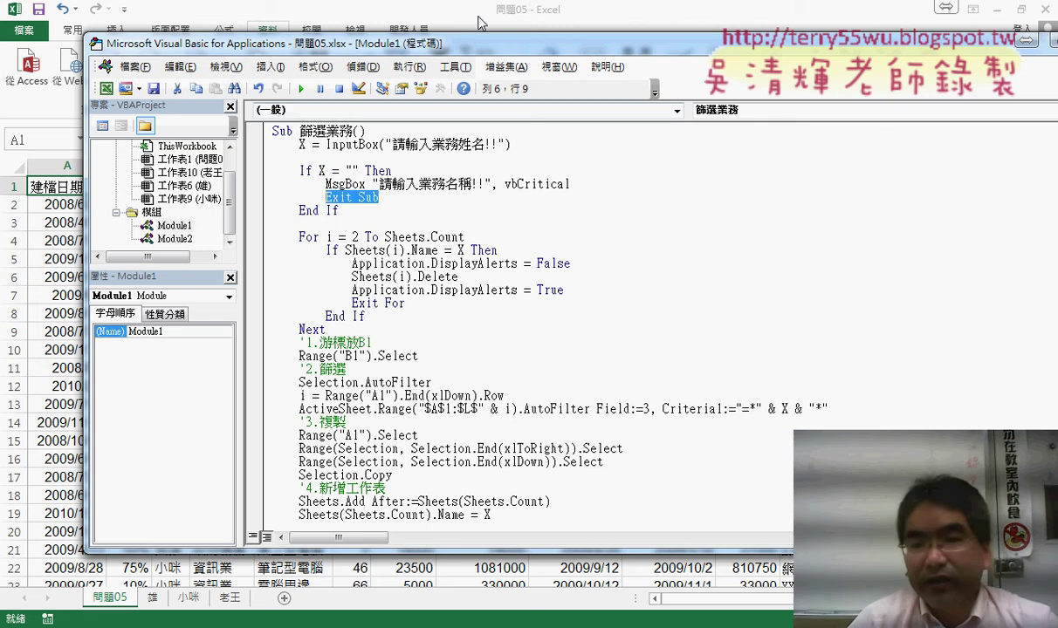
left_click(972, 41)
left_click(965, 229)
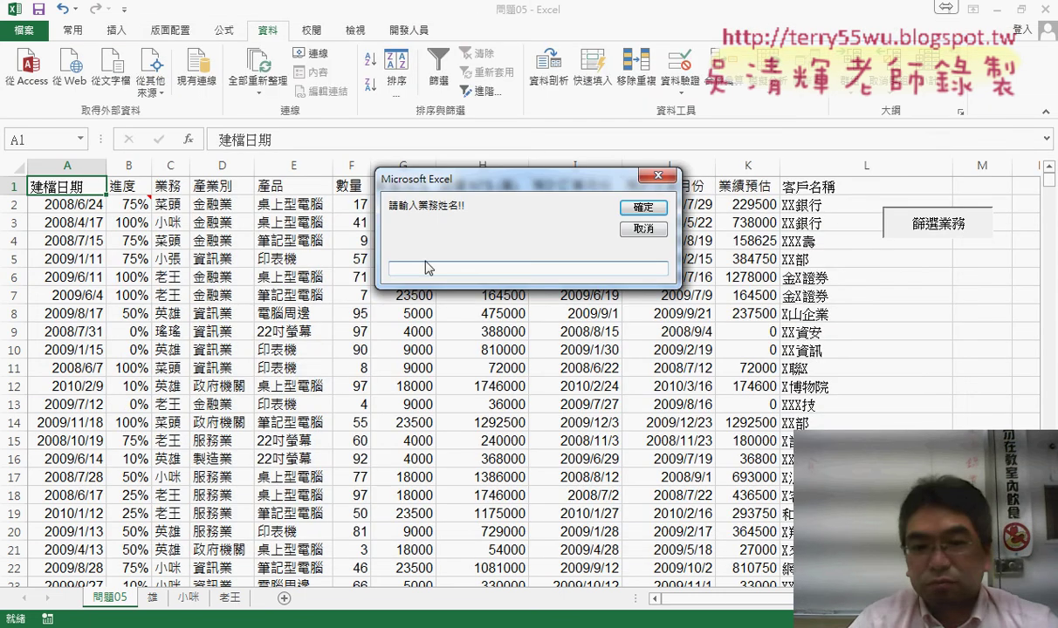
Step: Submit the name prompt empty and dismiss the 請輸入業務名稱!! warning
left_click(643, 209)
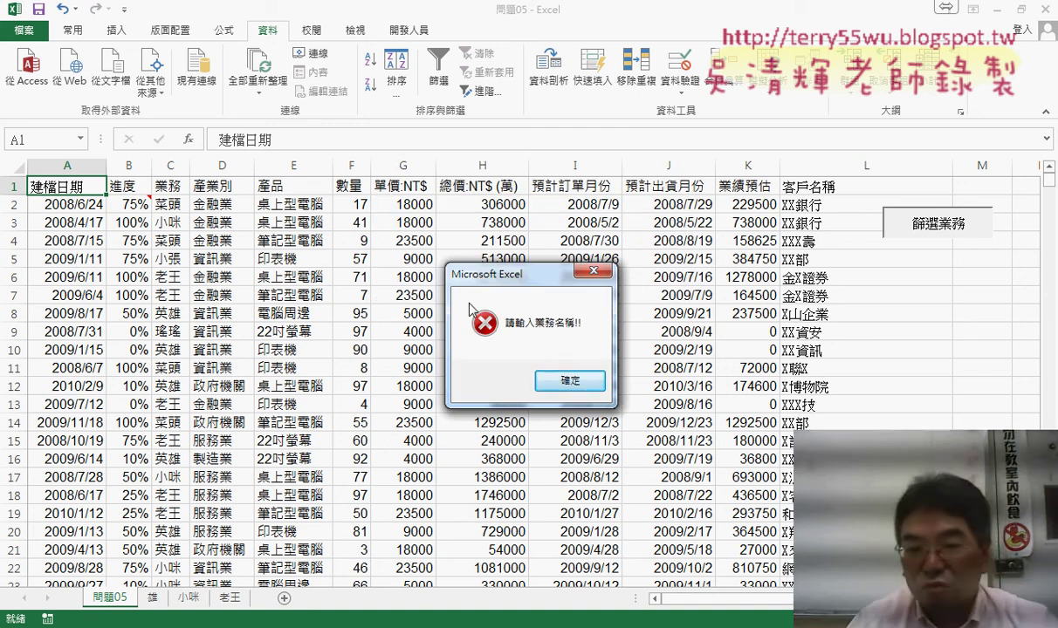
left_click(580, 380)
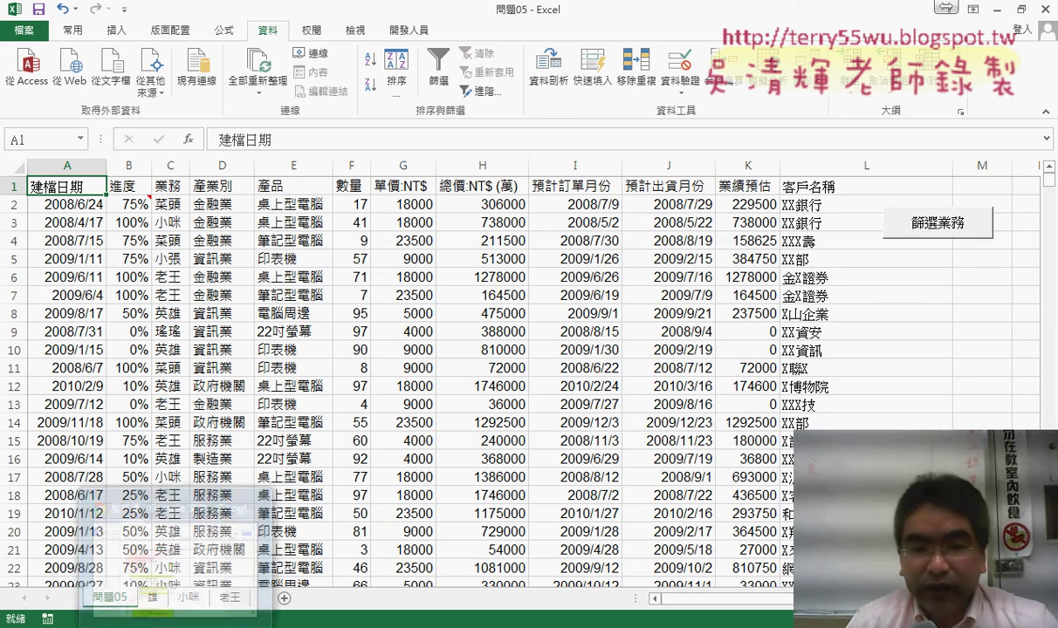
Step: Bring the 程式碼 Google Doc to the front and highlight its 防呆1 code block
left_click(187, 565)
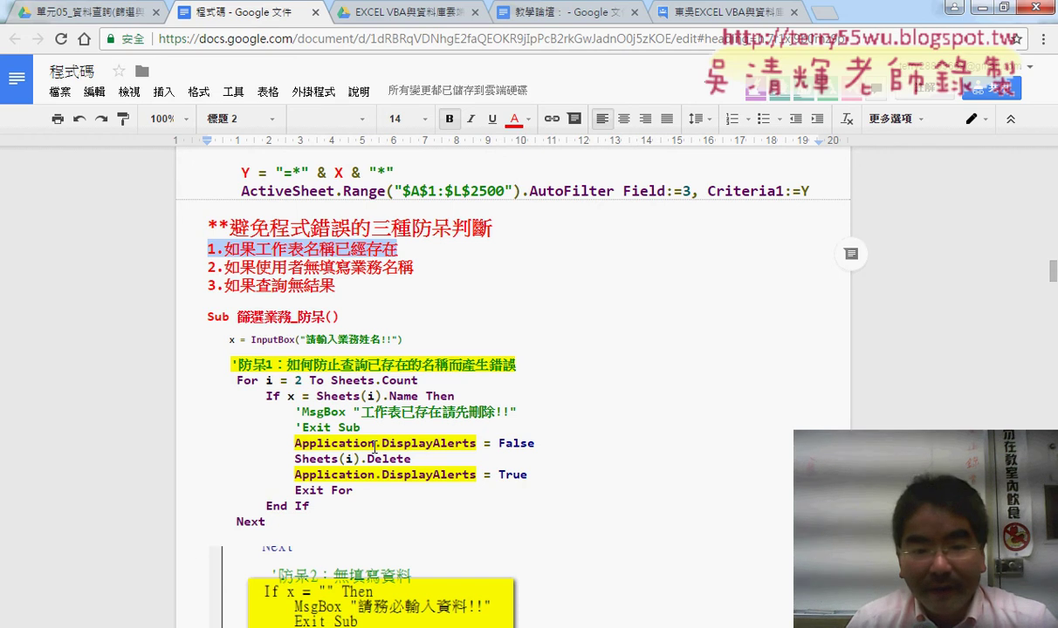
scroll(359, 443, "down", 1)
left_click_drag(283, 442, 209, 274)
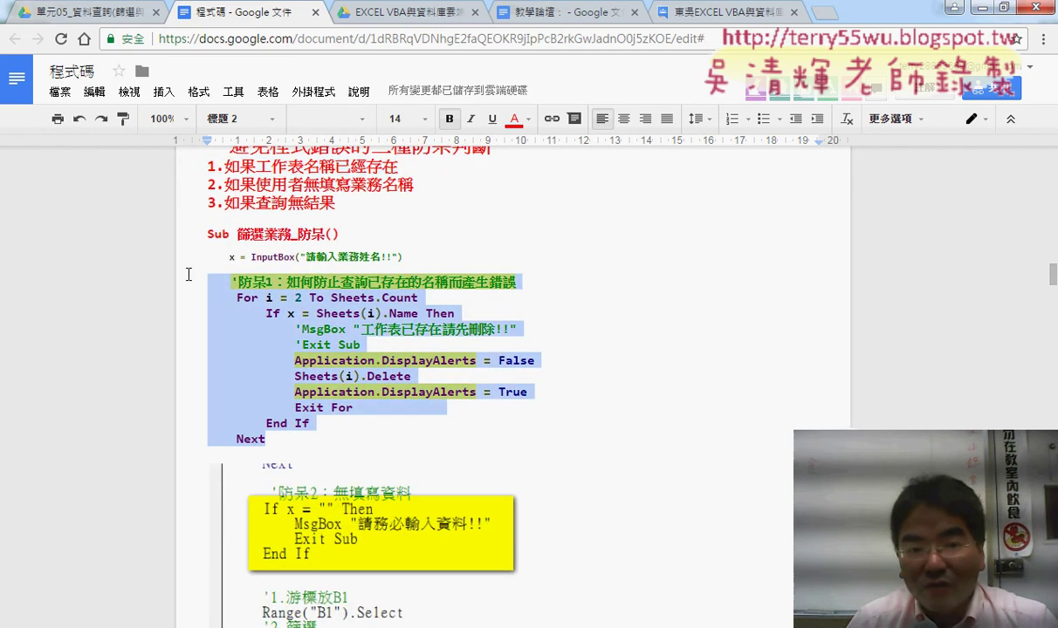
left_click(225, 254)
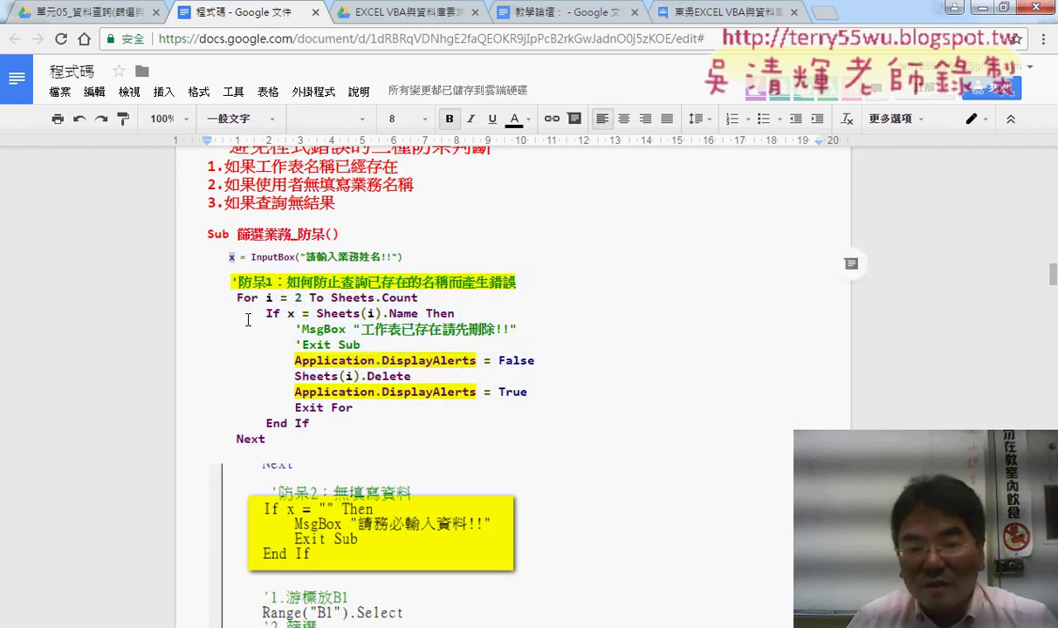
Step: Scroll through the 篩選業務_防呆 guard sections and re-highlight the 防呆1 code block
scroll(278, 390, "down", 2)
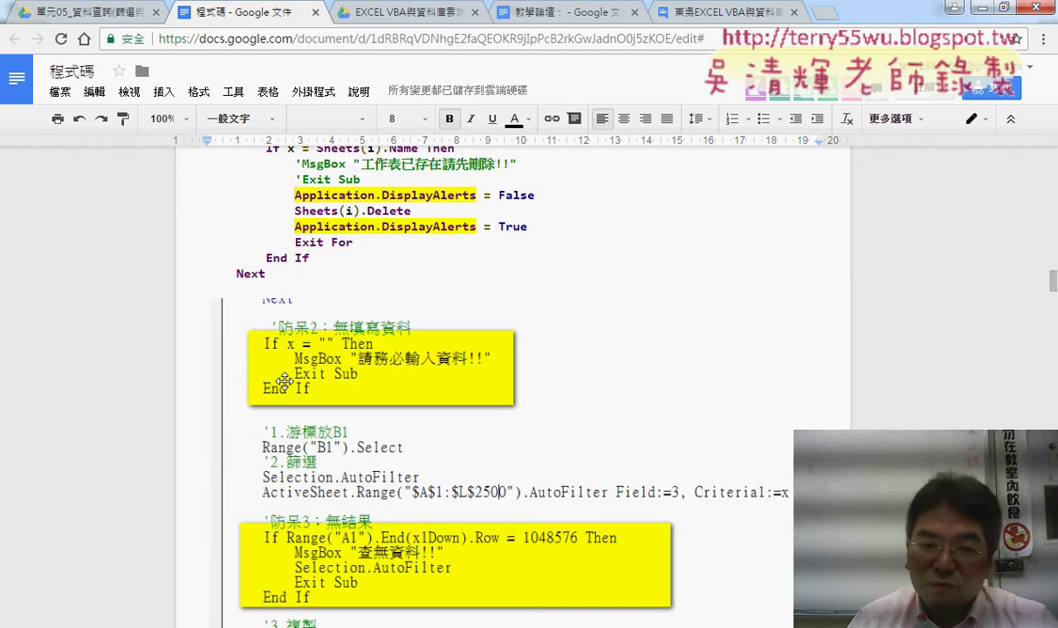
scroll(284, 385, "down", 5)
scroll(286, 383, "down", 1)
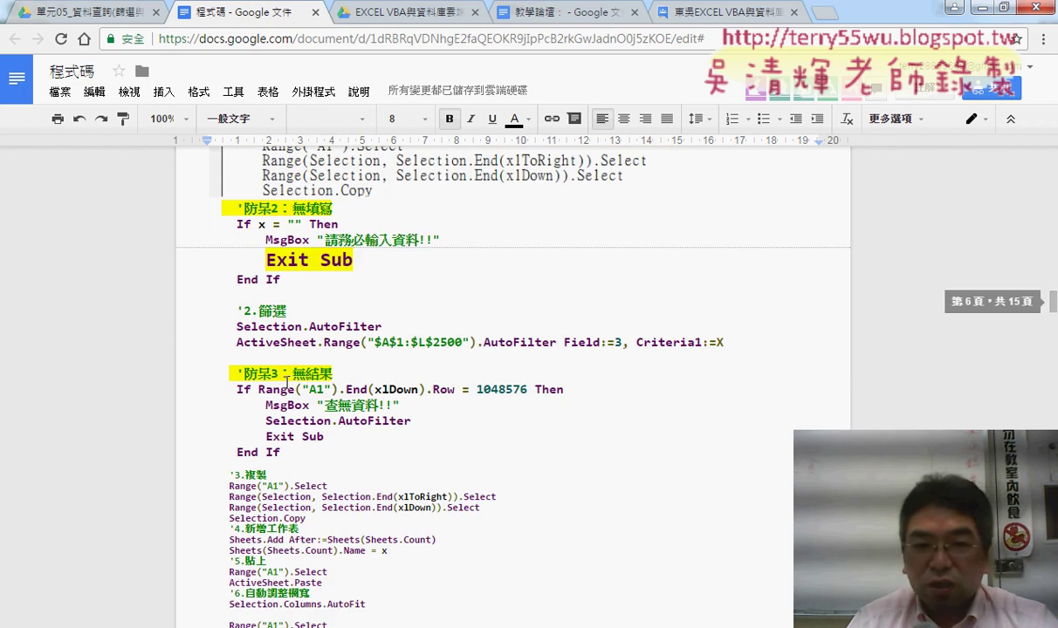
scroll(305, 300, "up", 4)
scroll(297, 283, "up", 3)
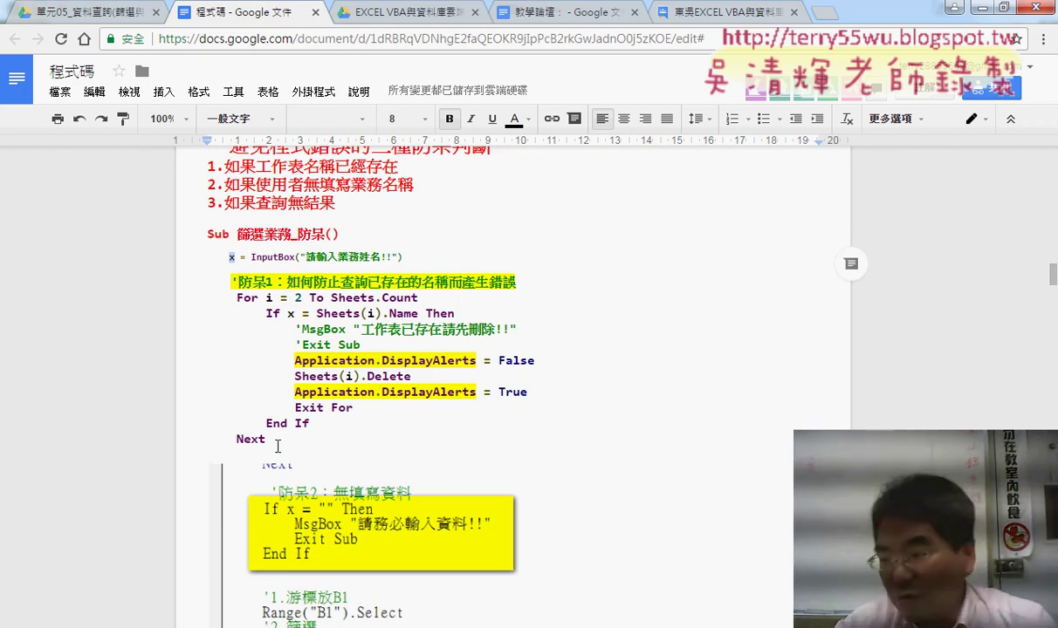
left_click_drag(265, 438, 175, 291)
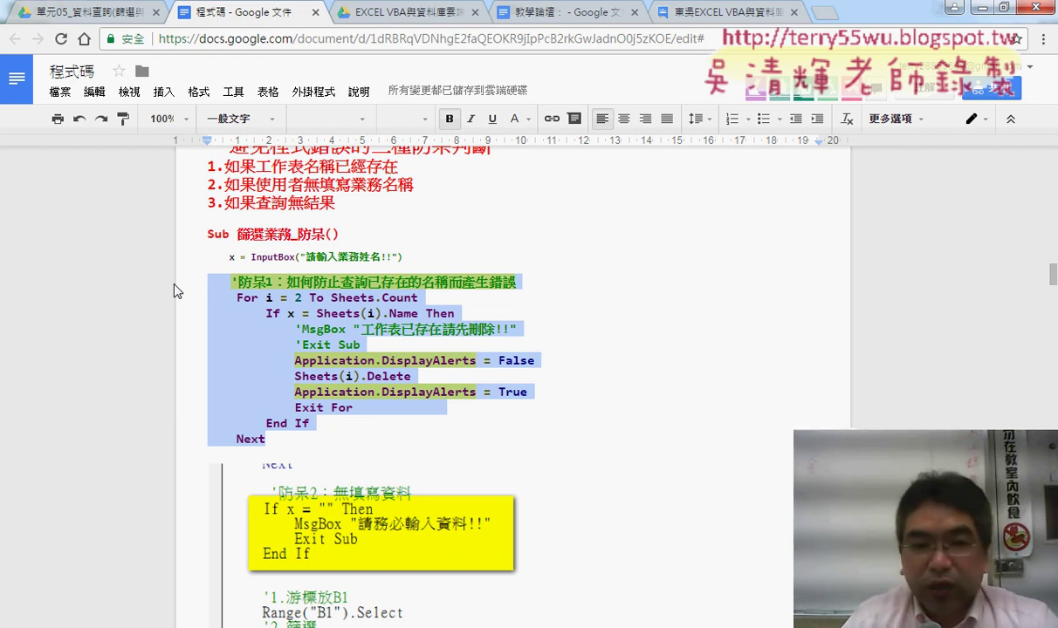
left_click_drag(304, 168, 337, 169)
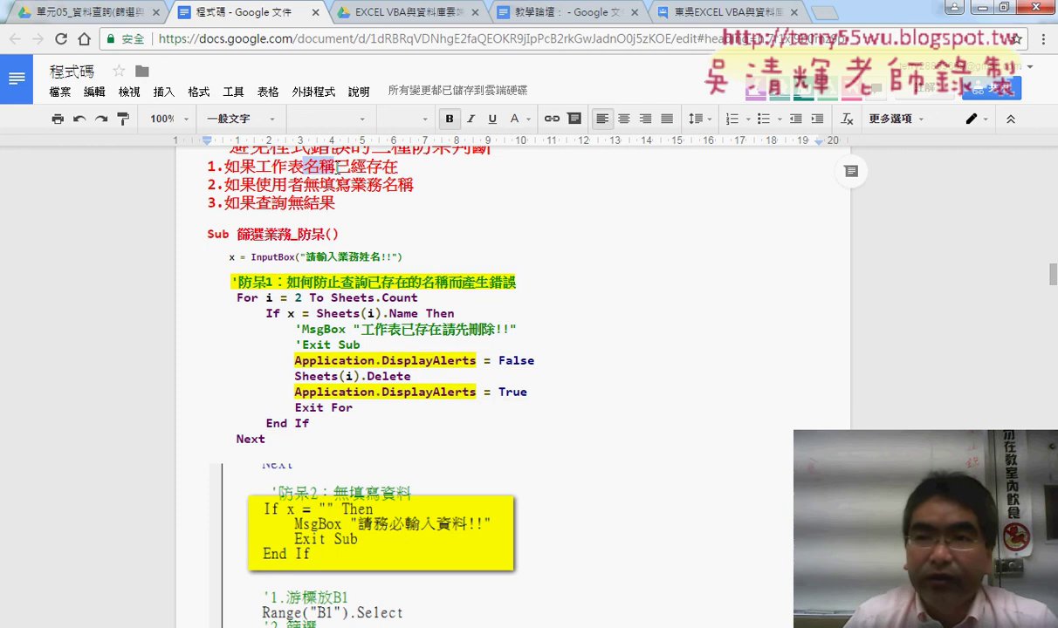